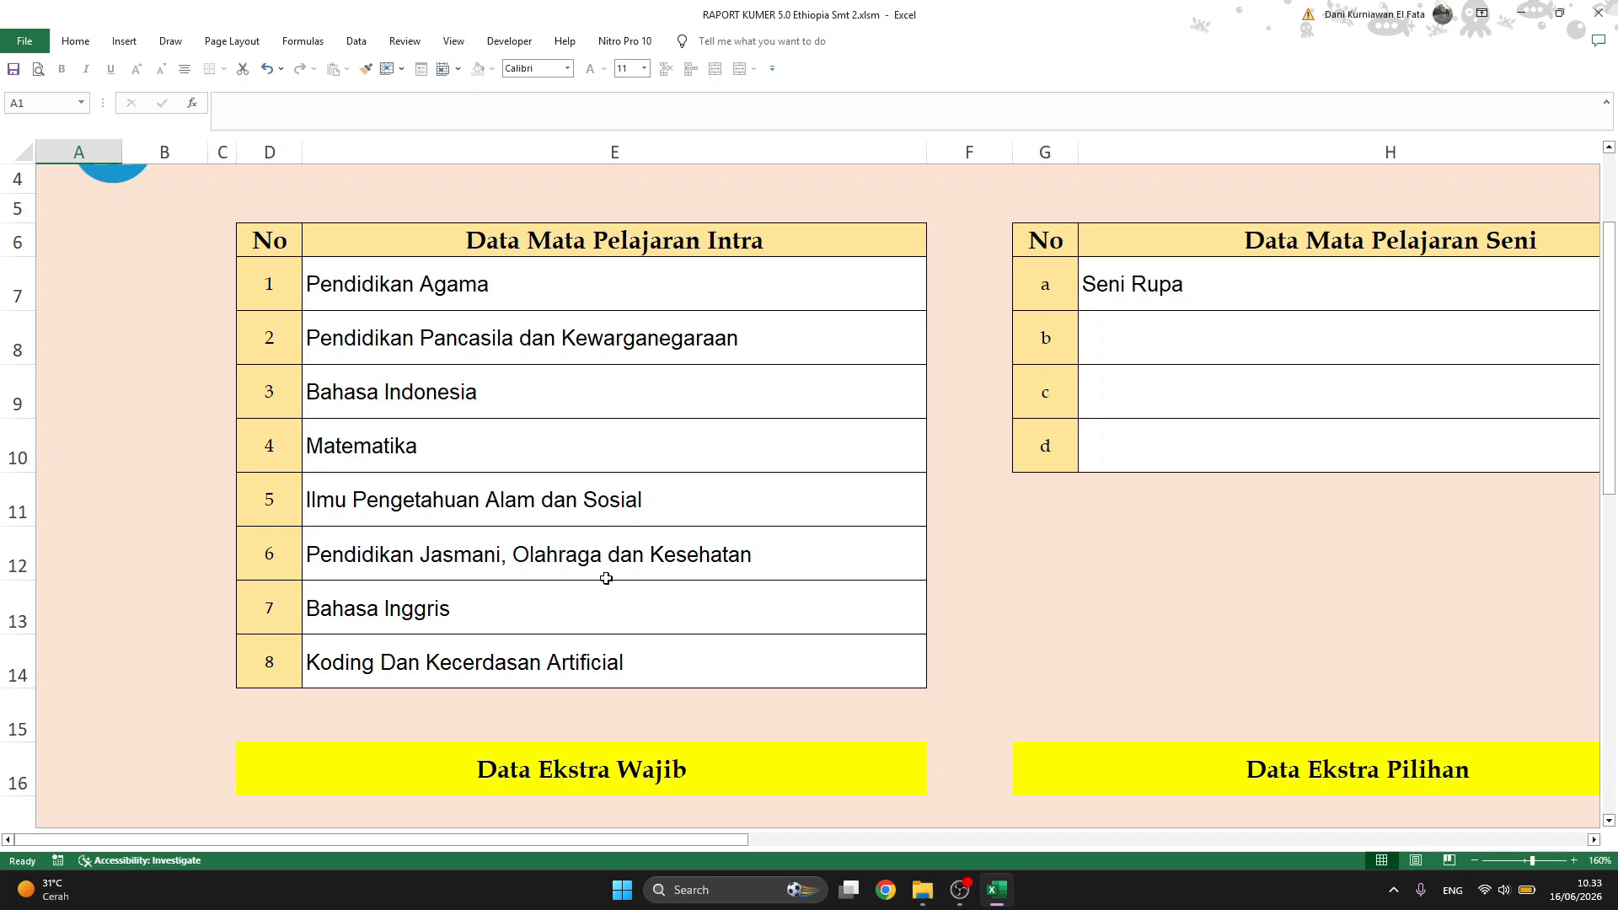
# - Clear Koding Dan Kecerdasan Artificial from subject 8 of the Data Mata Pelajaran Intra table
pyautogui.click(552, 672)
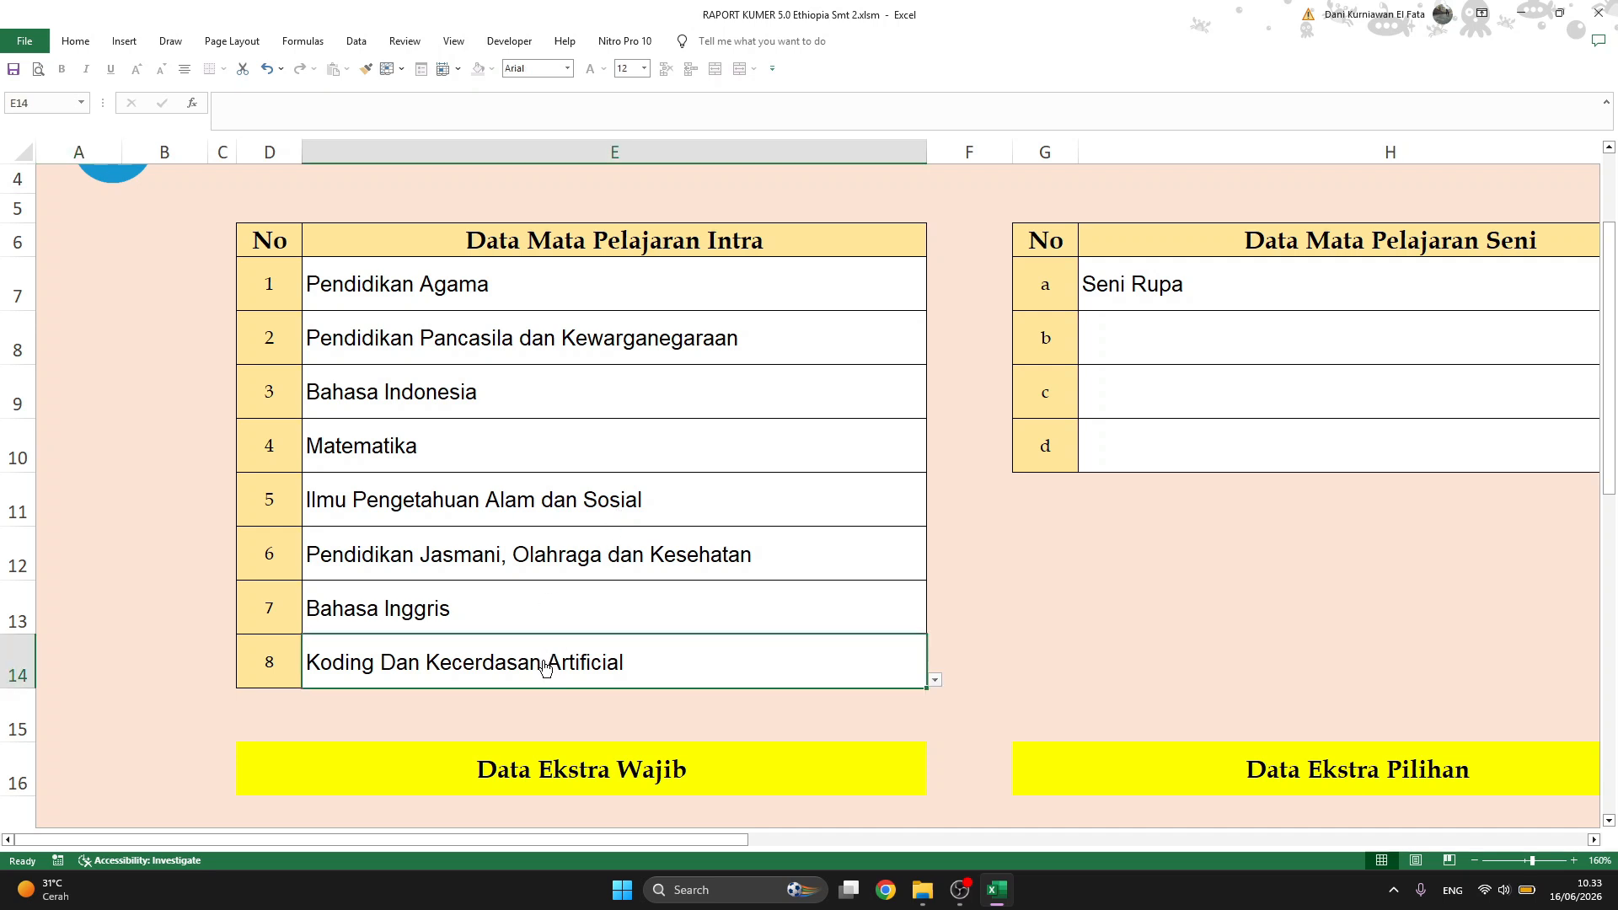
pyautogui.rightClick(546, 669)
pyautogui.press('Escape')
pyautogui.hotkey('alt', 'Down')
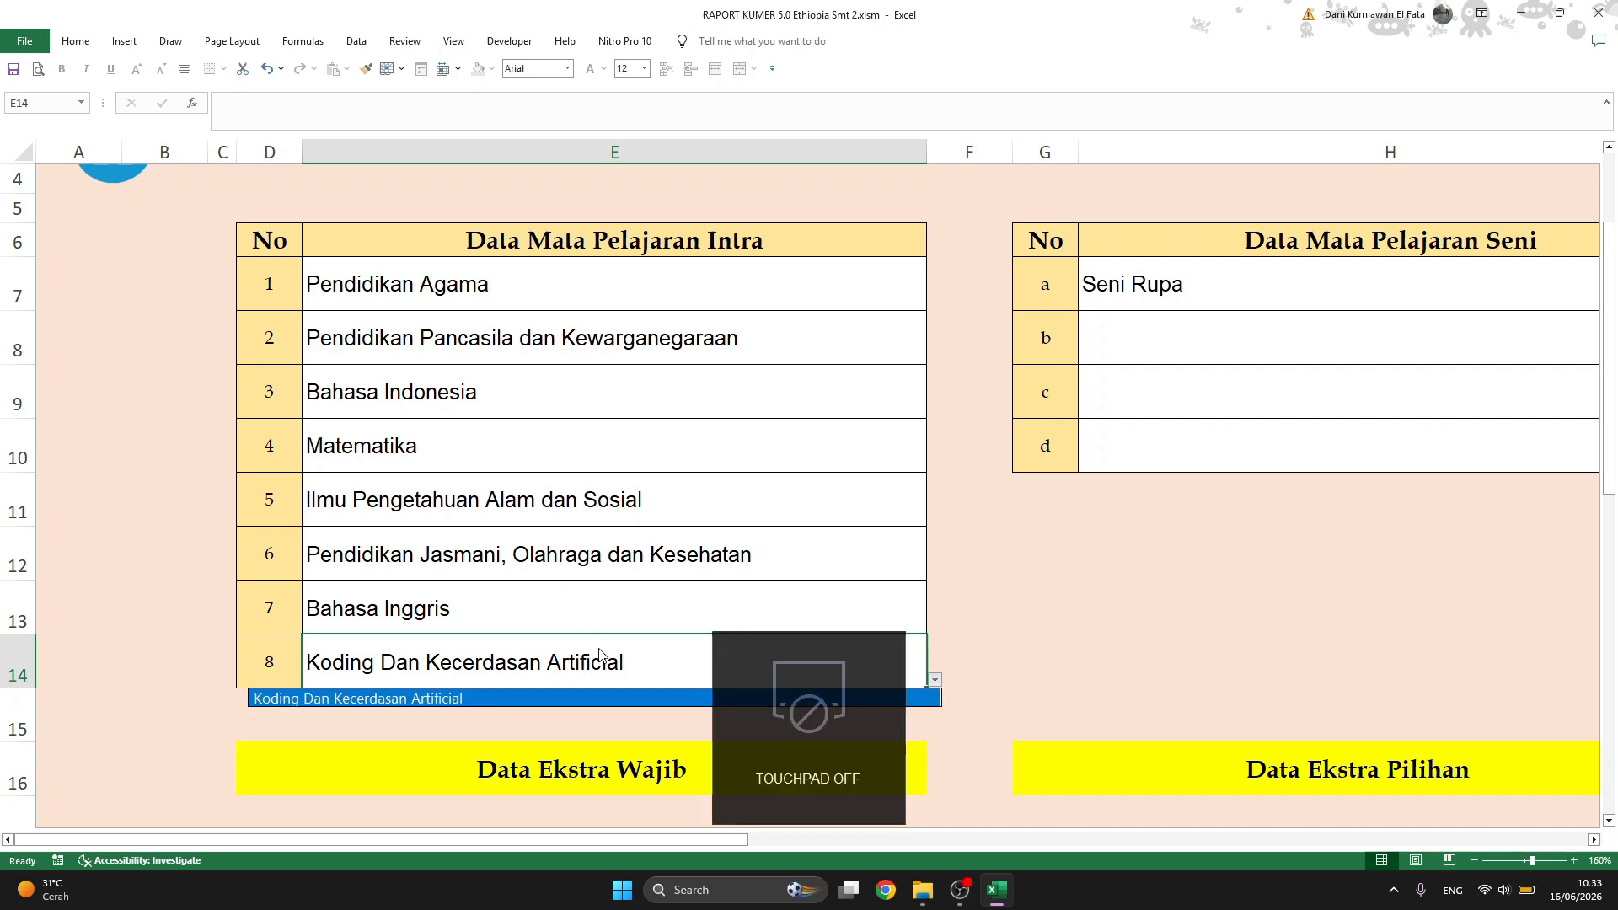
pyautogui.click(600, 650)
pyautogui.click(606, 661)
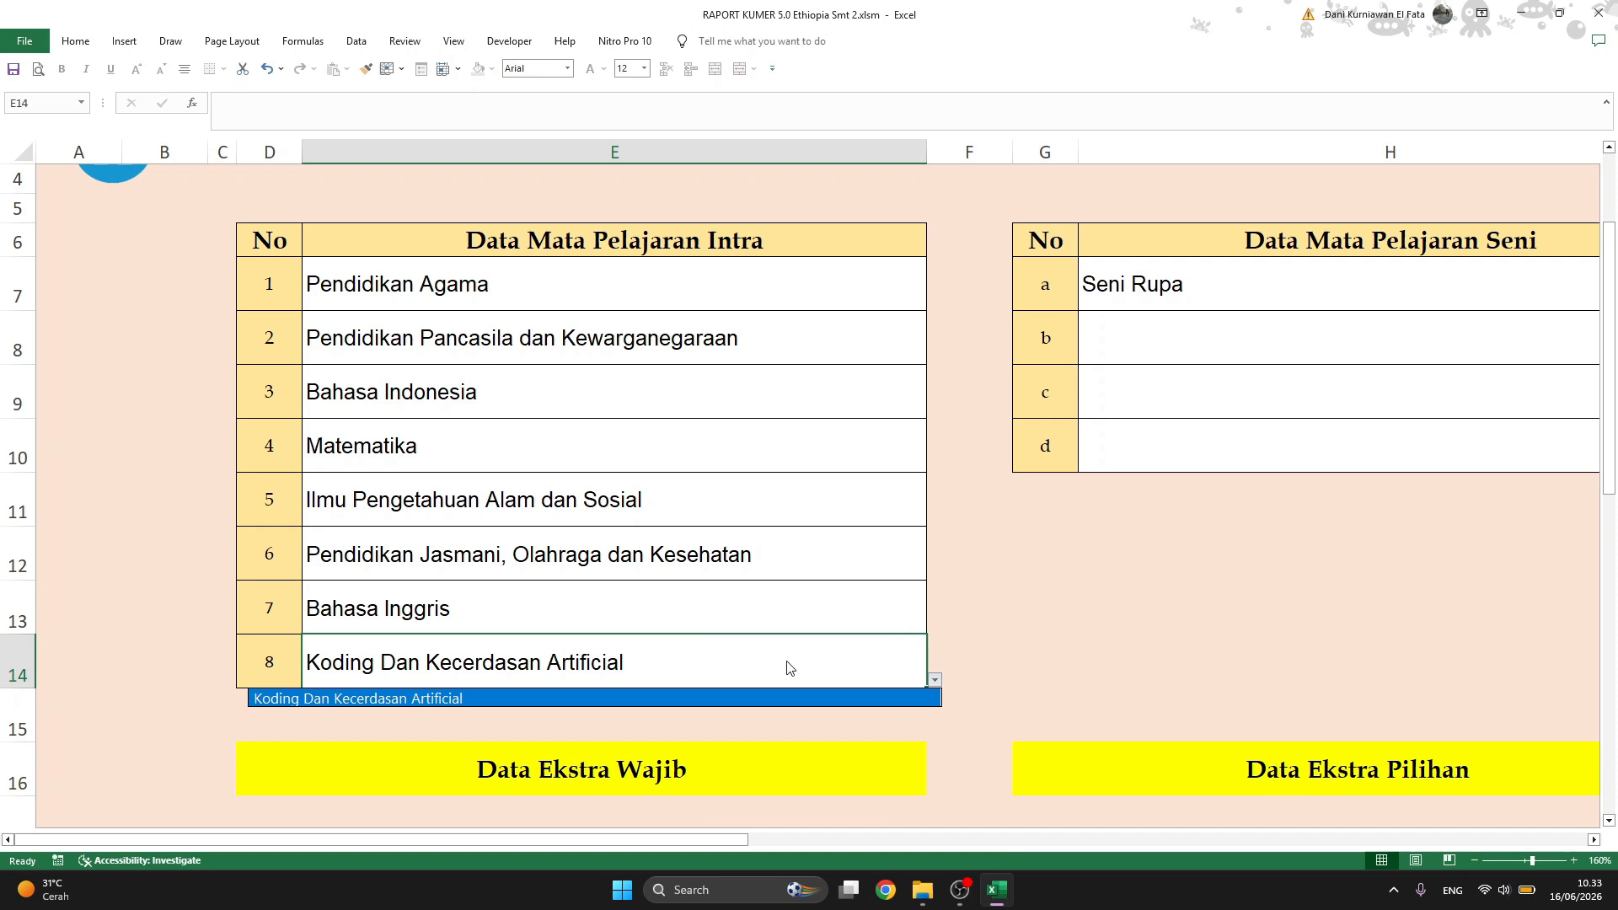
pyautogui.click(789, 662)
pyautogui.click(906, 659)
pyautogui.click(1011, 655)
pyautogui.press('Delete')
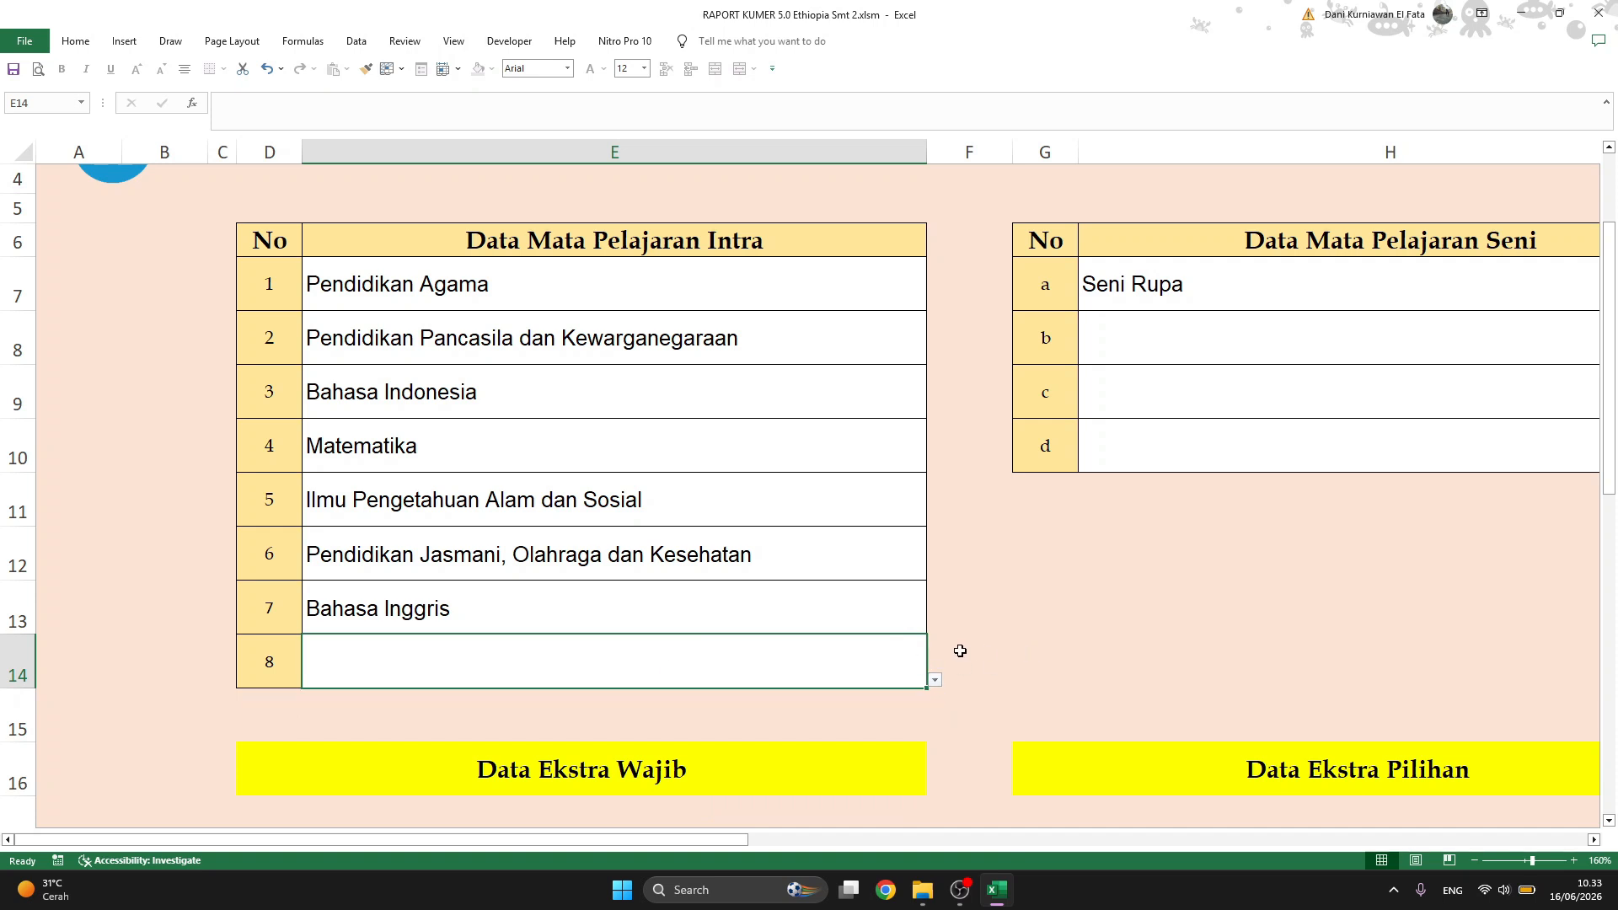
# - Clear subjects 7 and 5, Bahasa Inggris and Ilmu Pengetahuan Alam dan Sosial, from the Data Mata Pelajaran Intra table
pyautogui.click(477, 606)
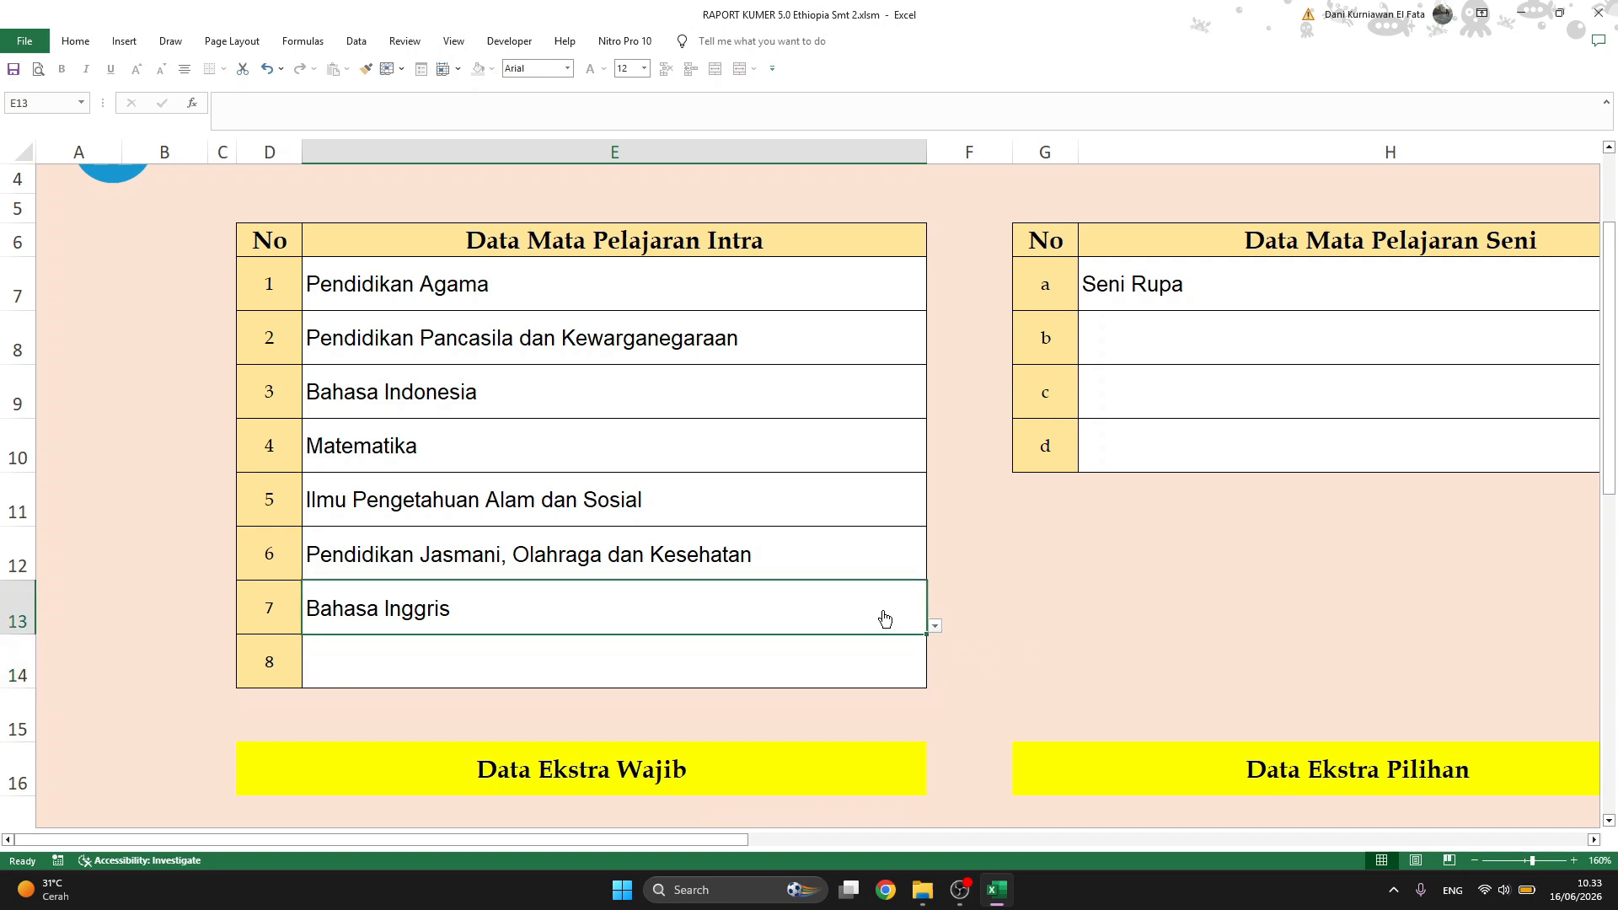
pyautogui.press('Delete')
pyautogui.click(568, 520)
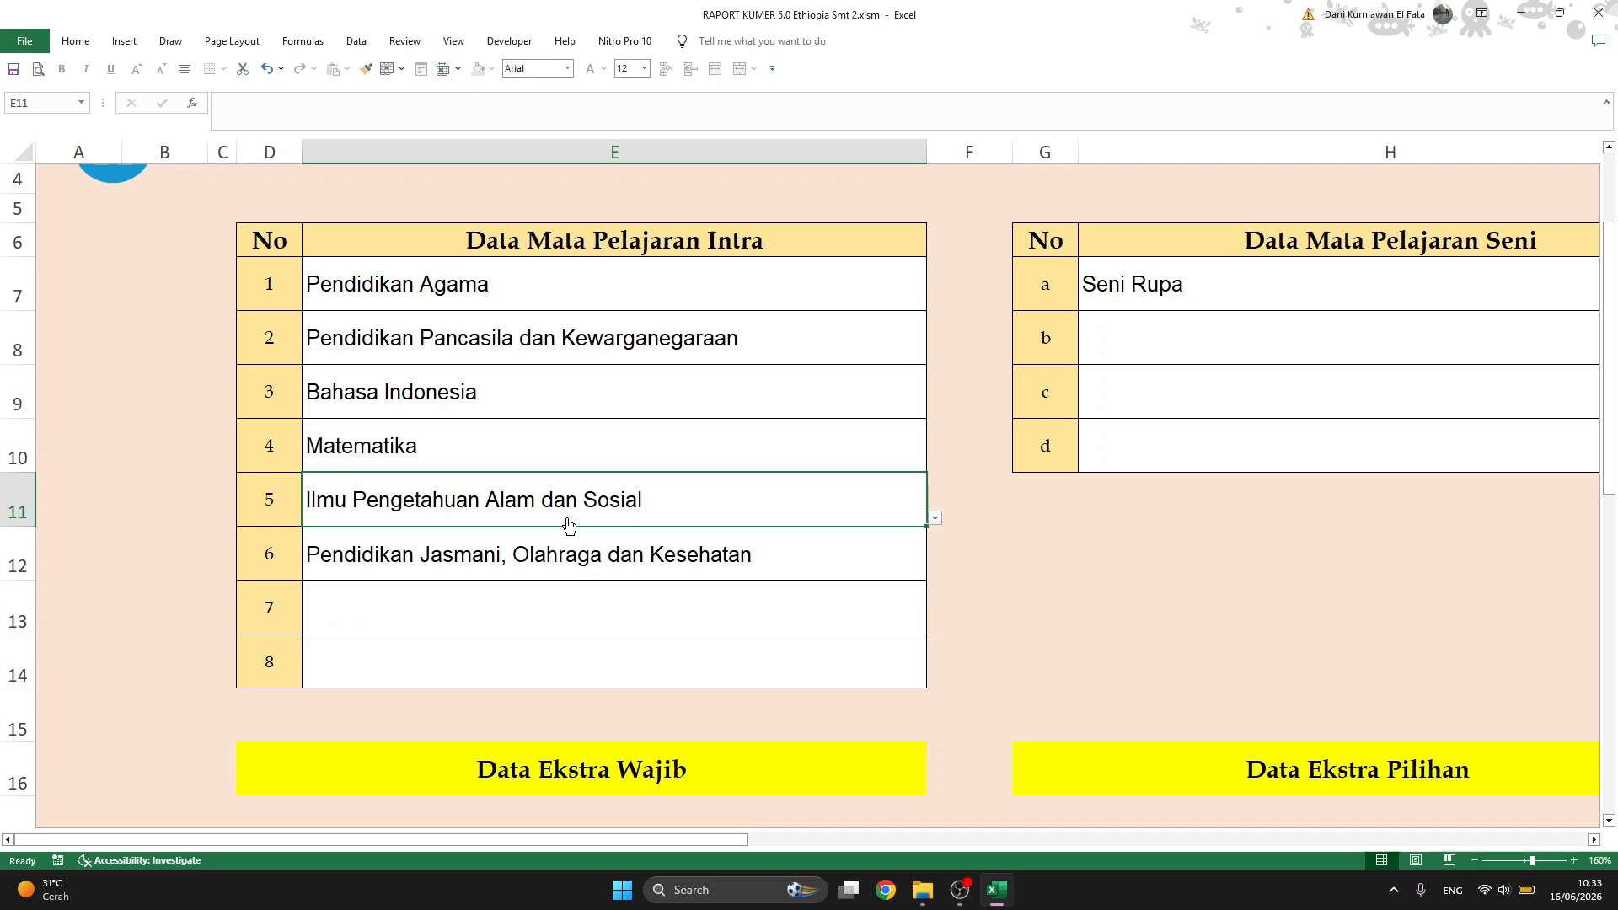
pyautogui.press('Delete')
pyautogui.click(966, 597)
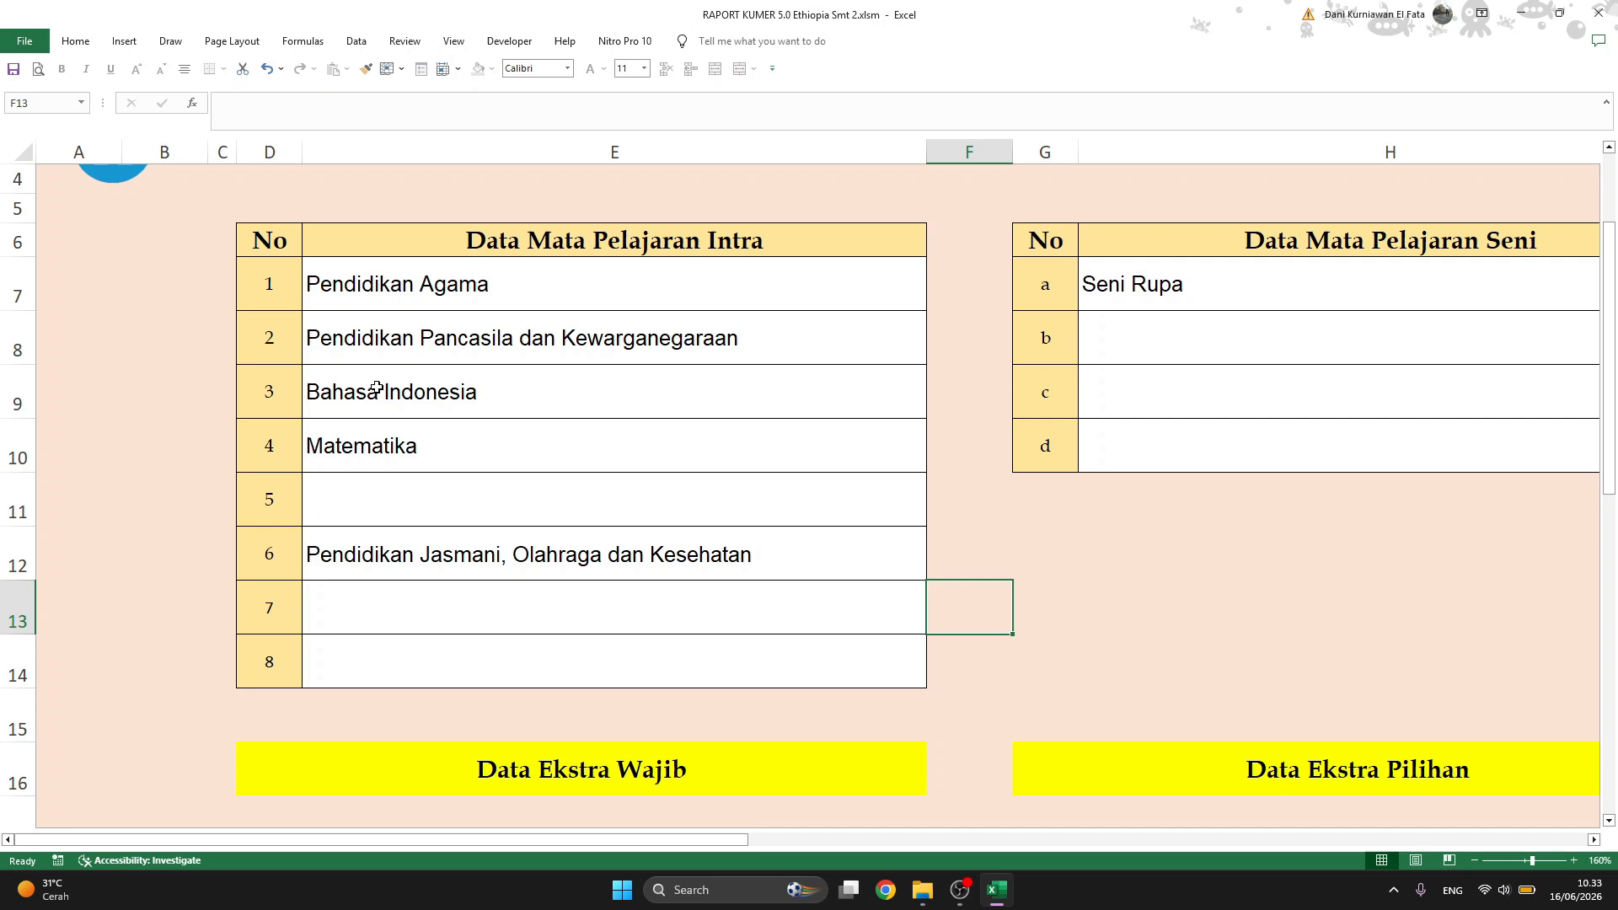
pyautogui.click(392, 553)
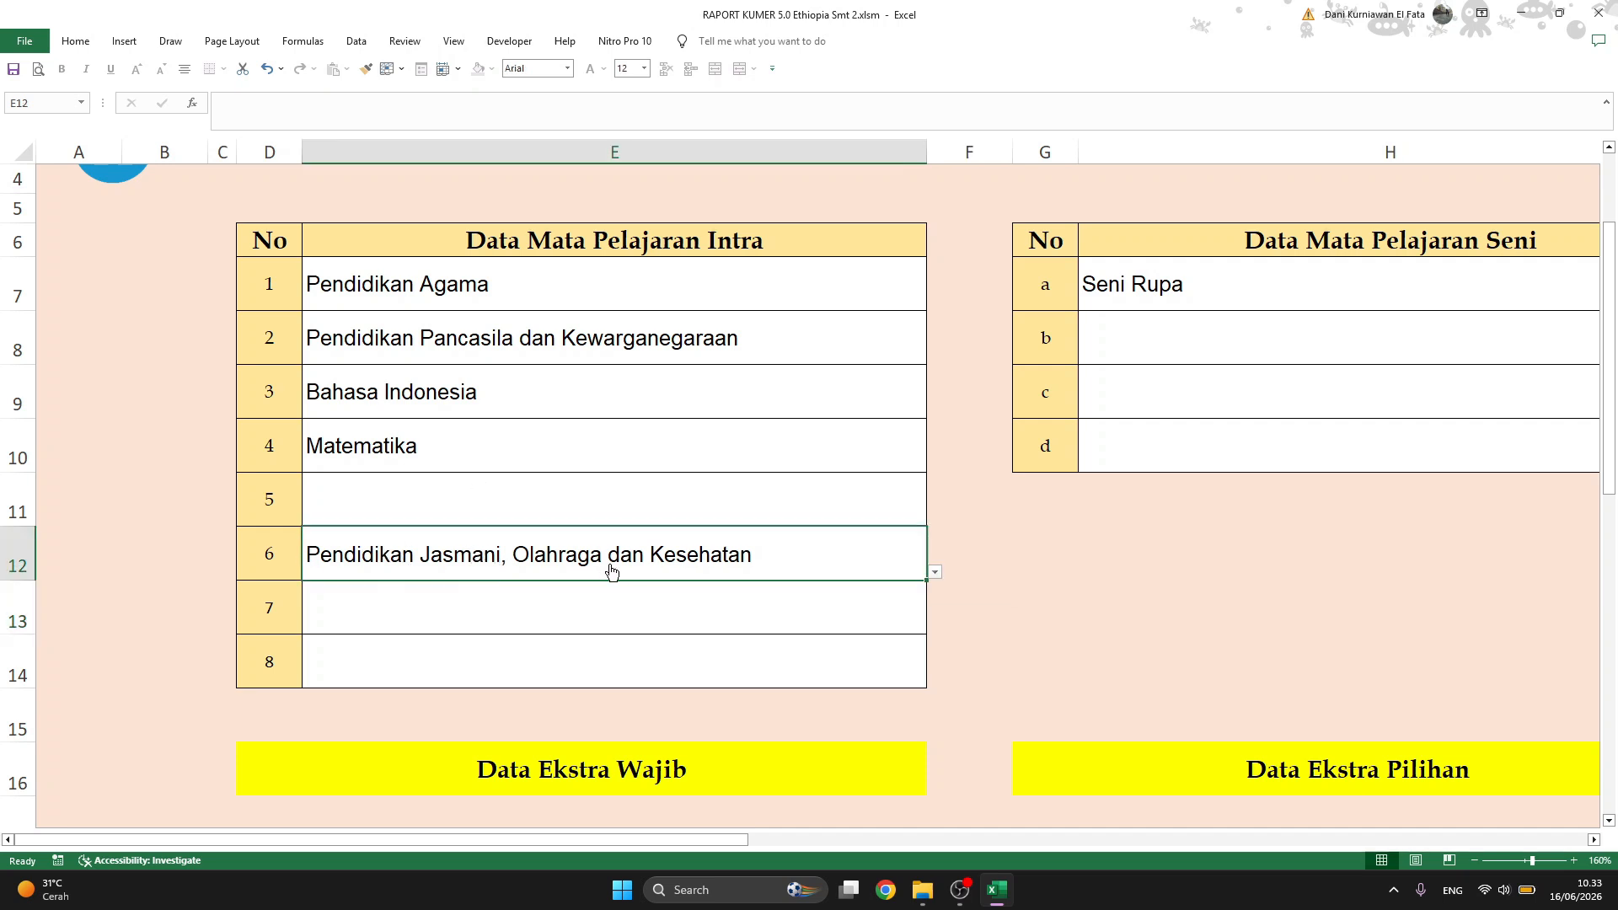
pyautogui.click(410, 496)
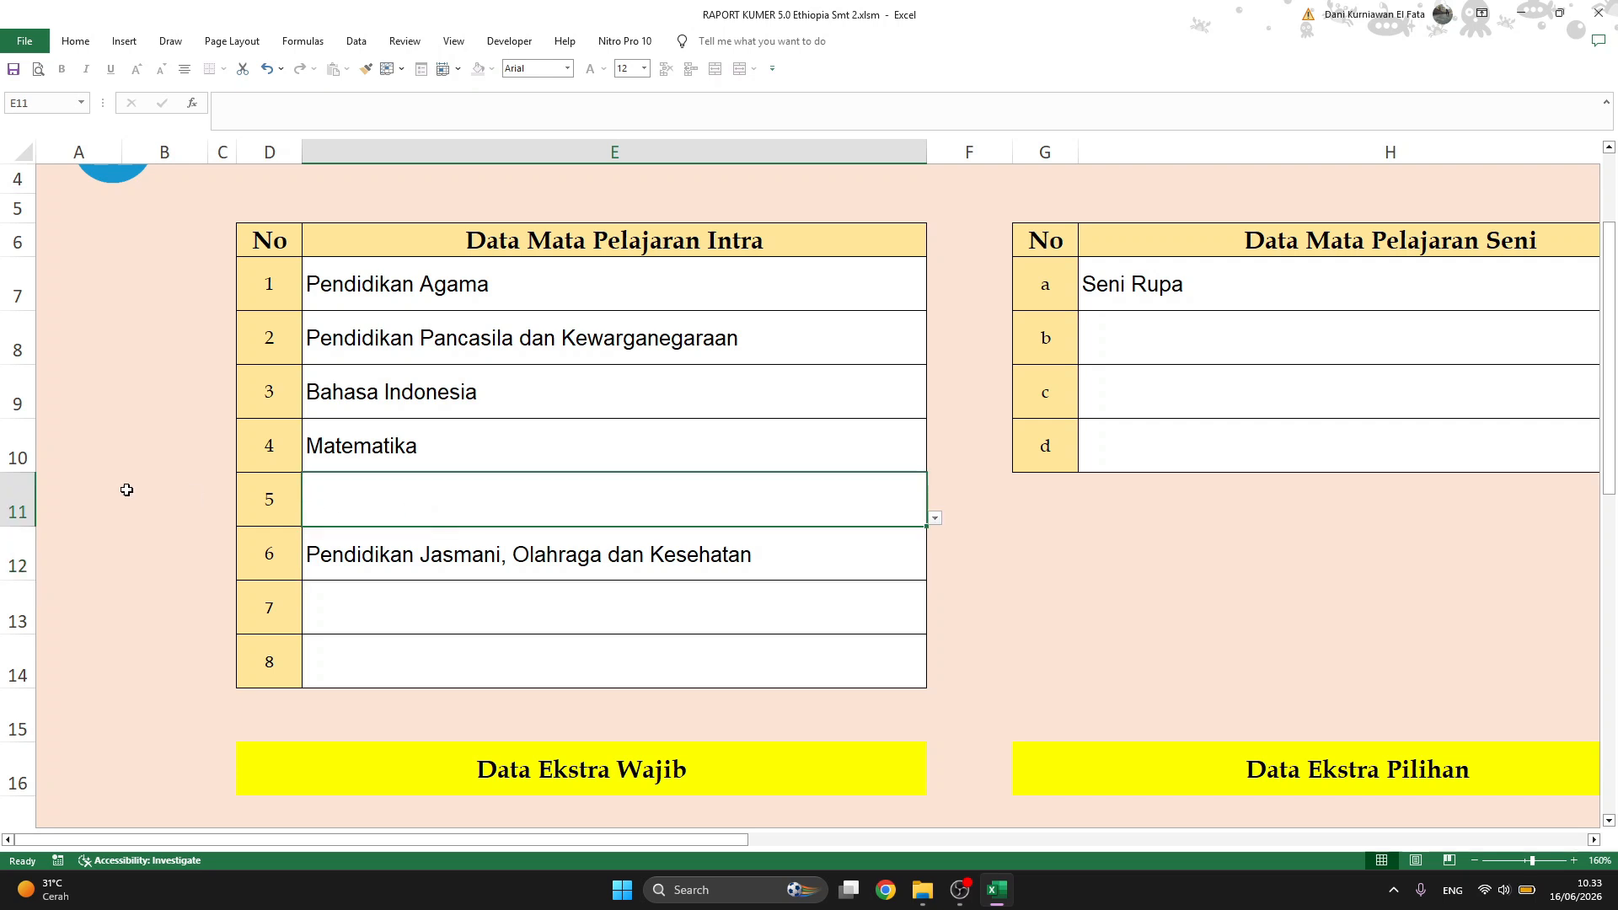
pyautogui.scroll(1, 383, 506)
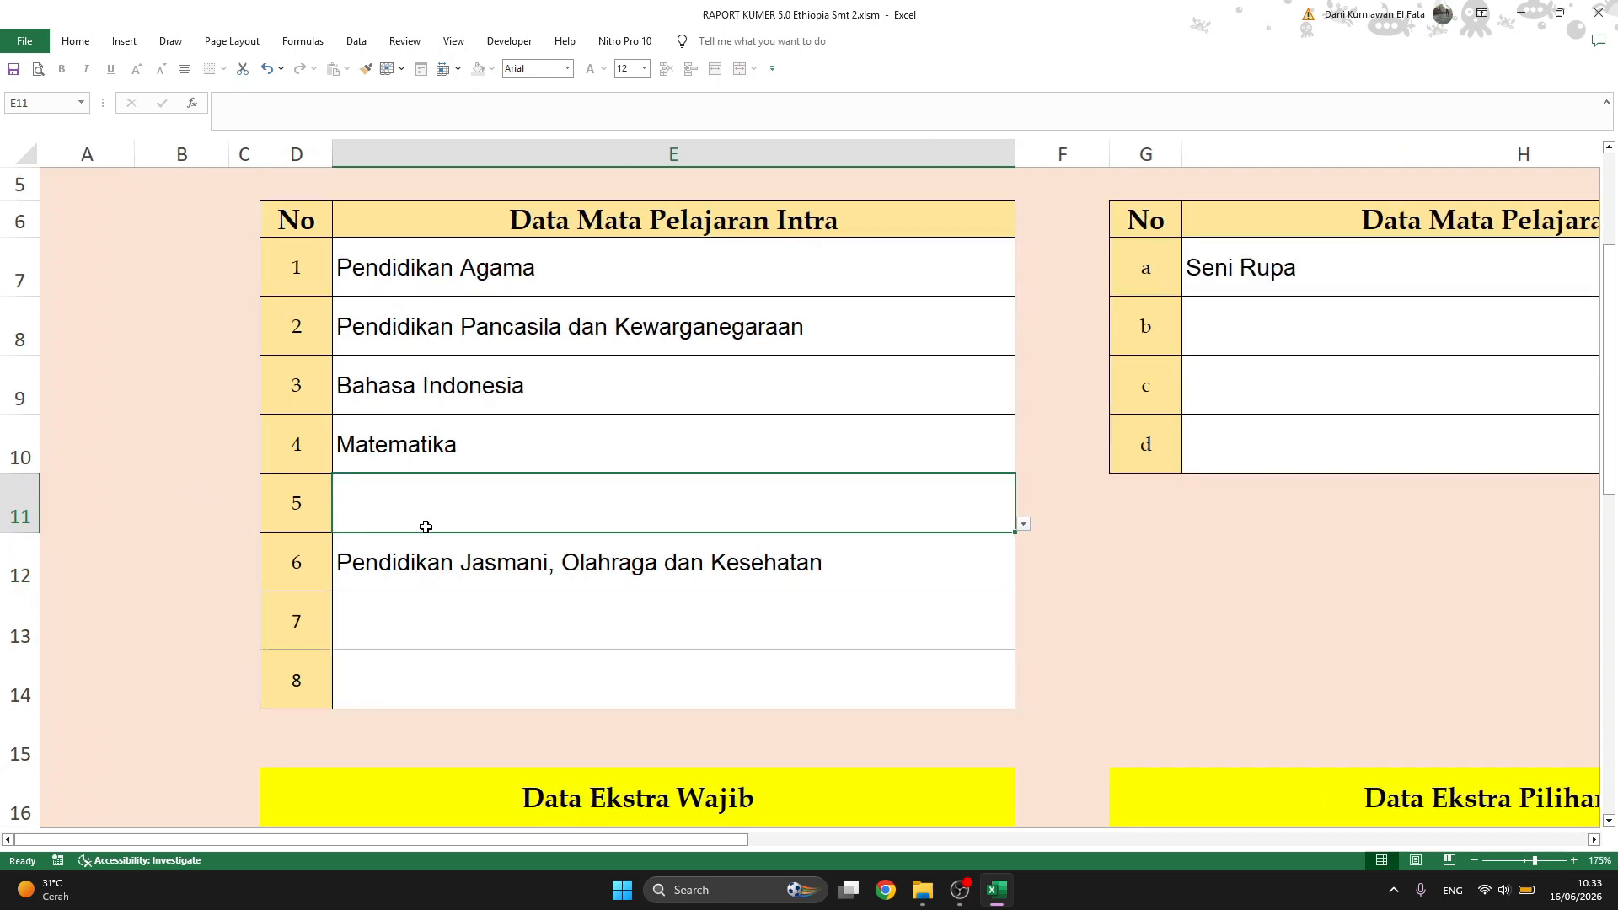
pyautogui.click(187, 501)
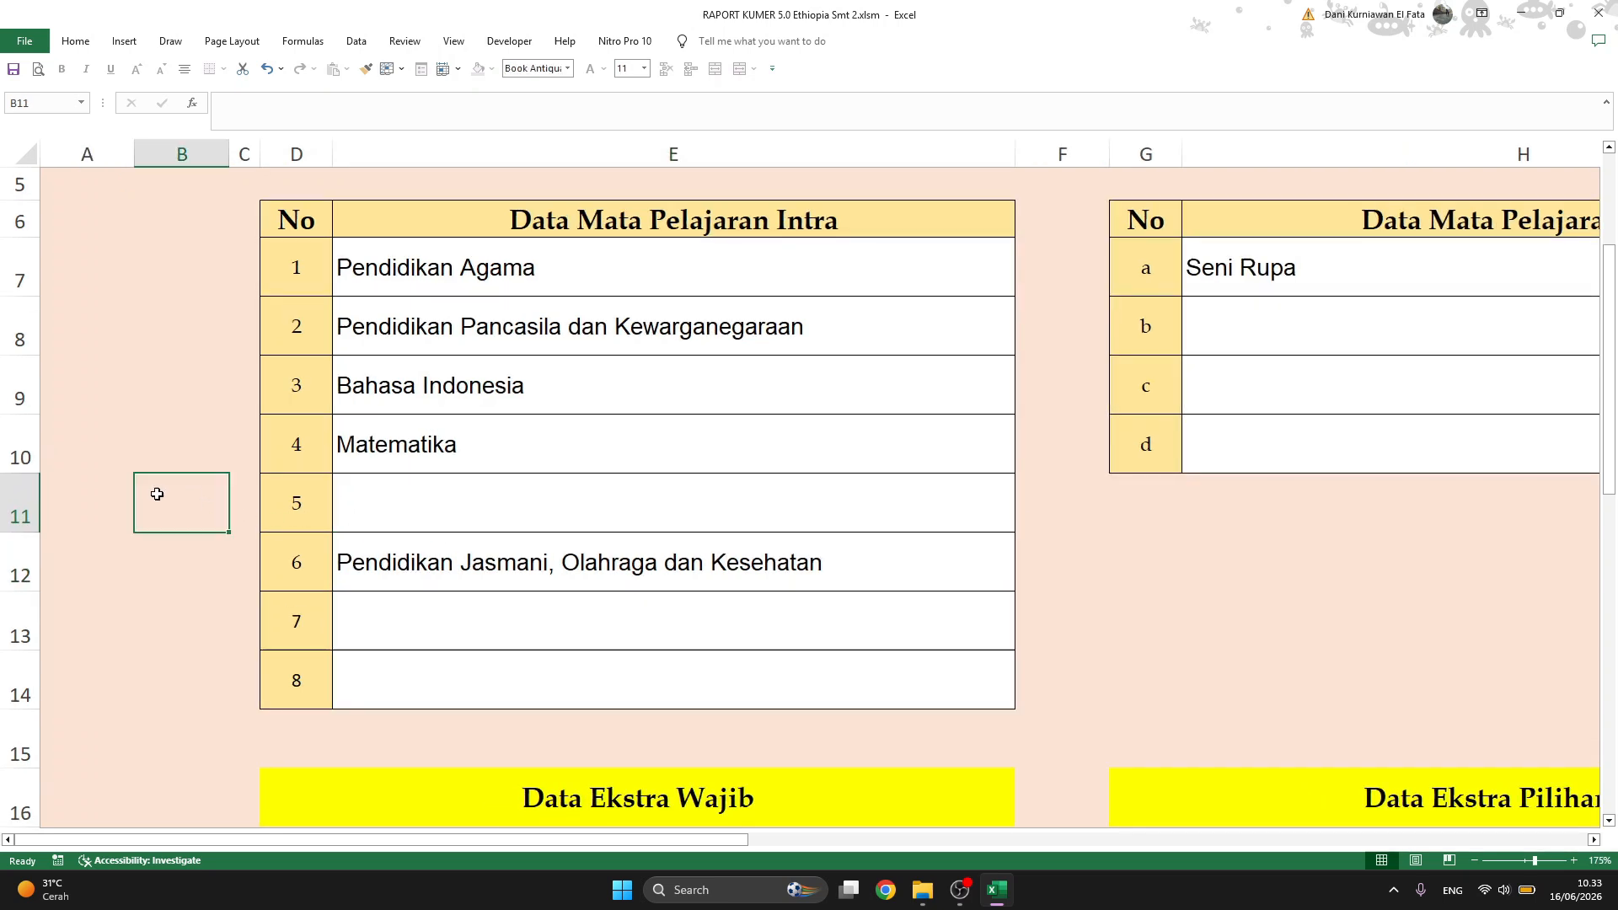
pyautogui.click(18, 502)
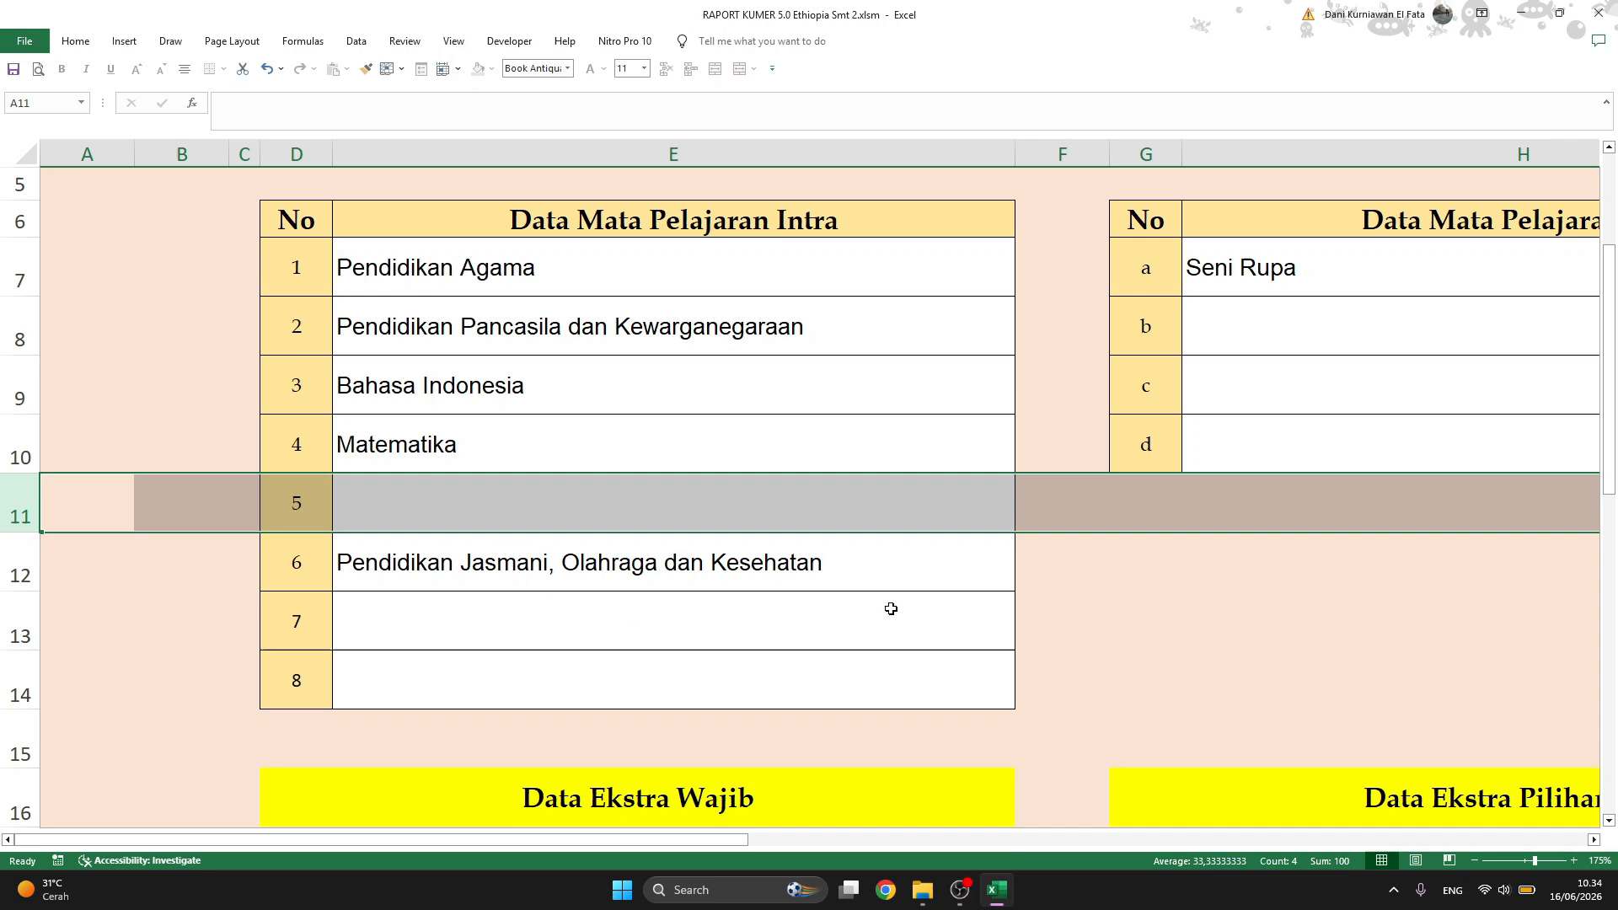
pyautogui.click(645, 563)
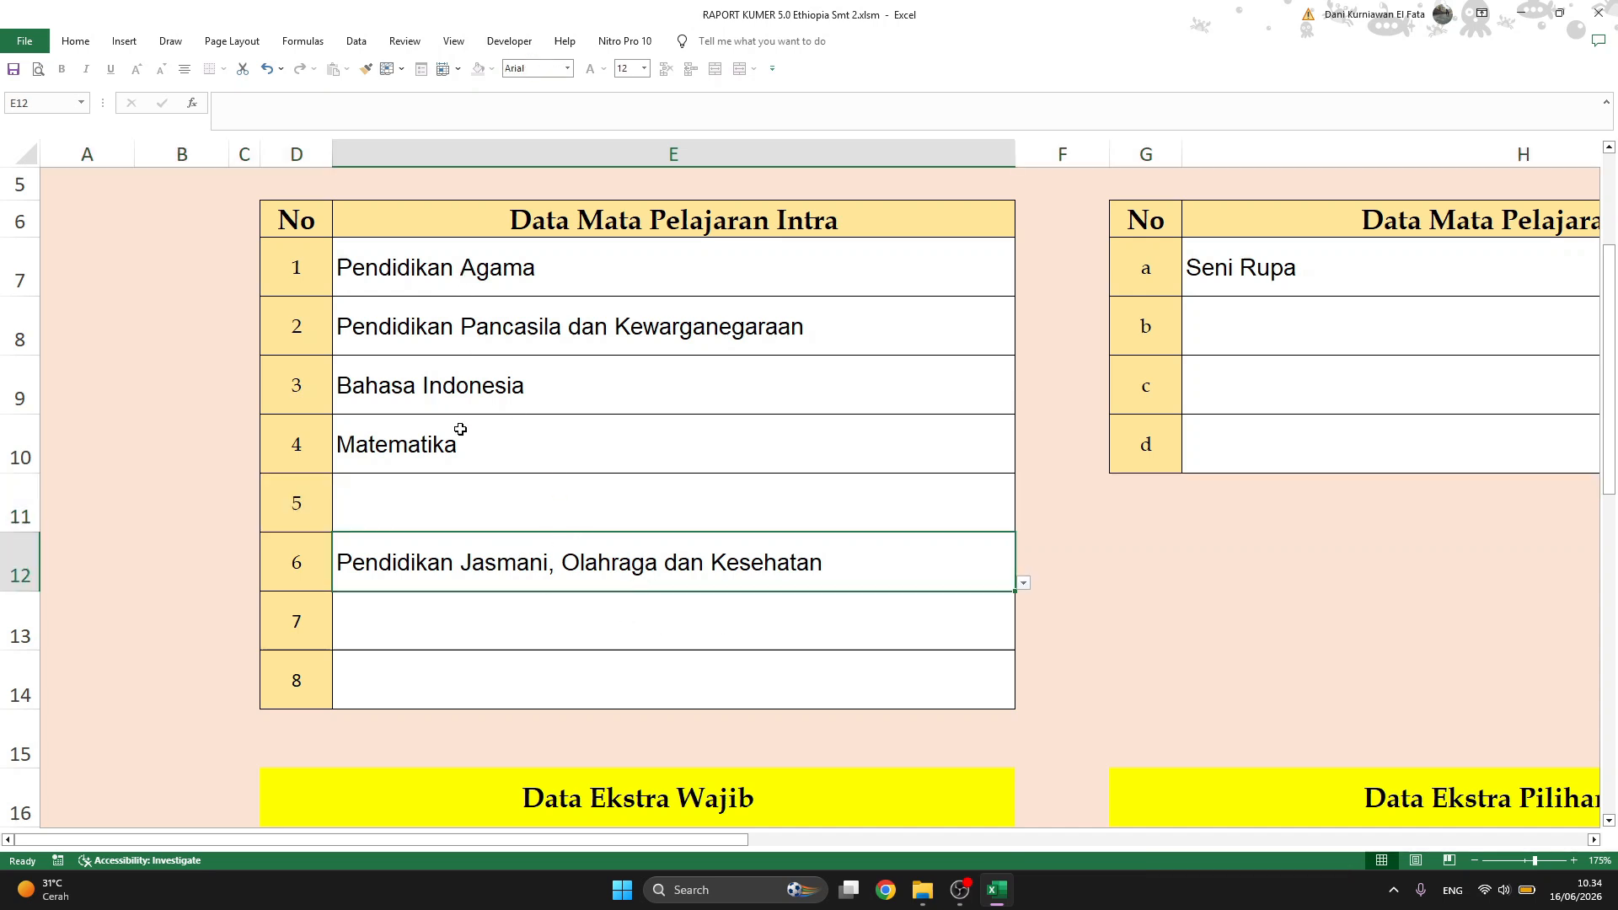
# - Choose Ilmu Pengetahuan Alam dan Sosial for subject 5 from the predefined options, and clear the cell again
pyautogui.click(461, 504)
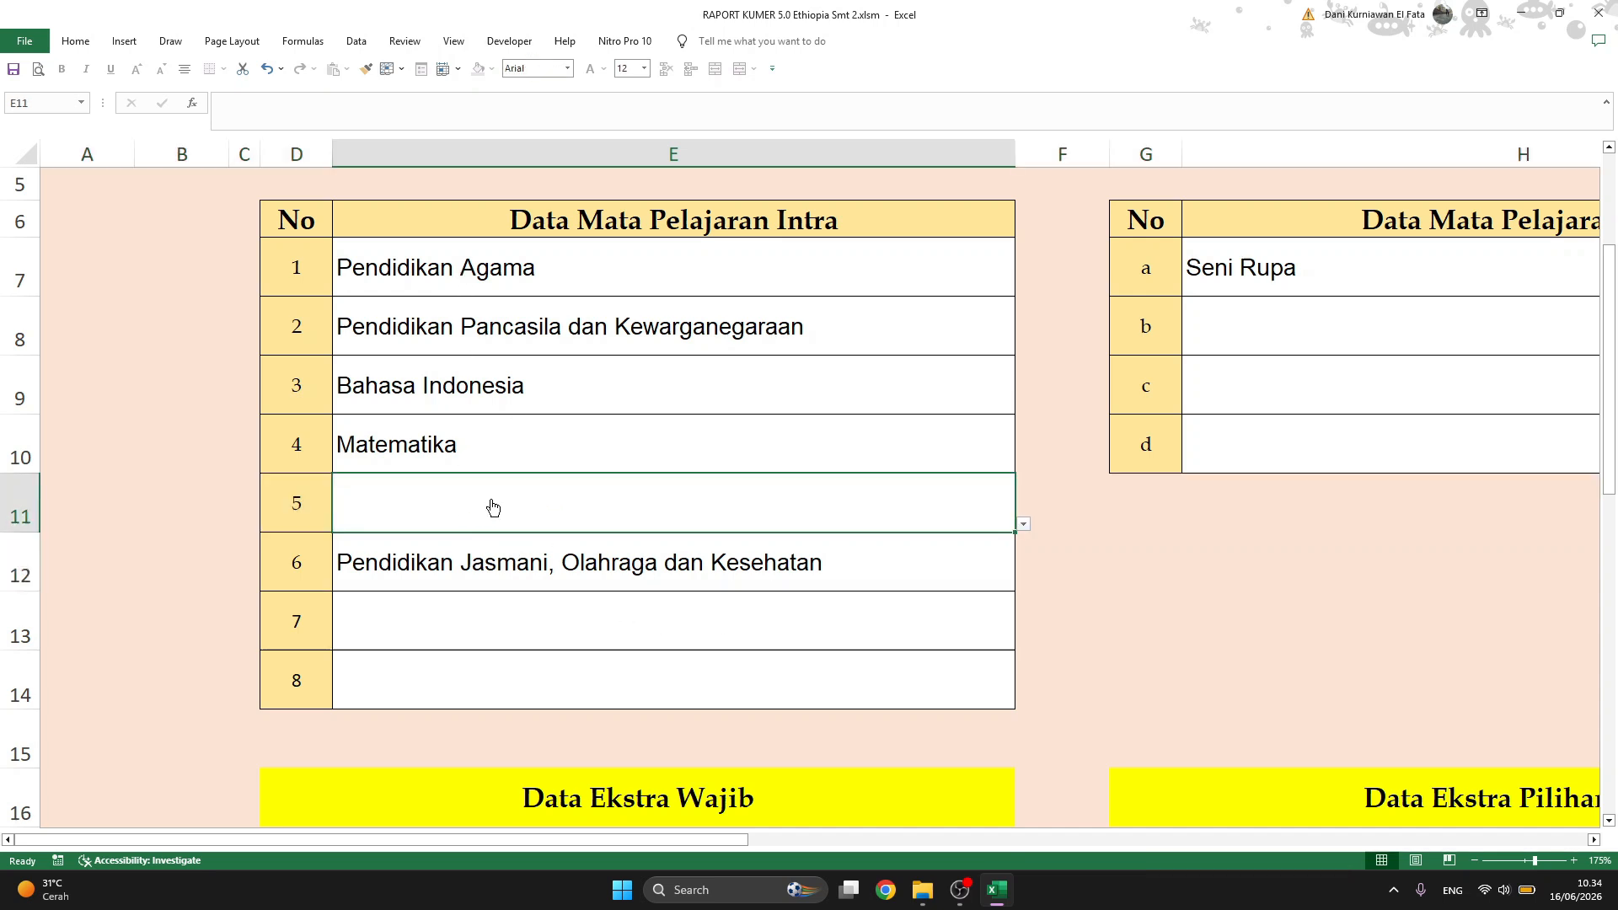
pyautogui.click(1026, 528)
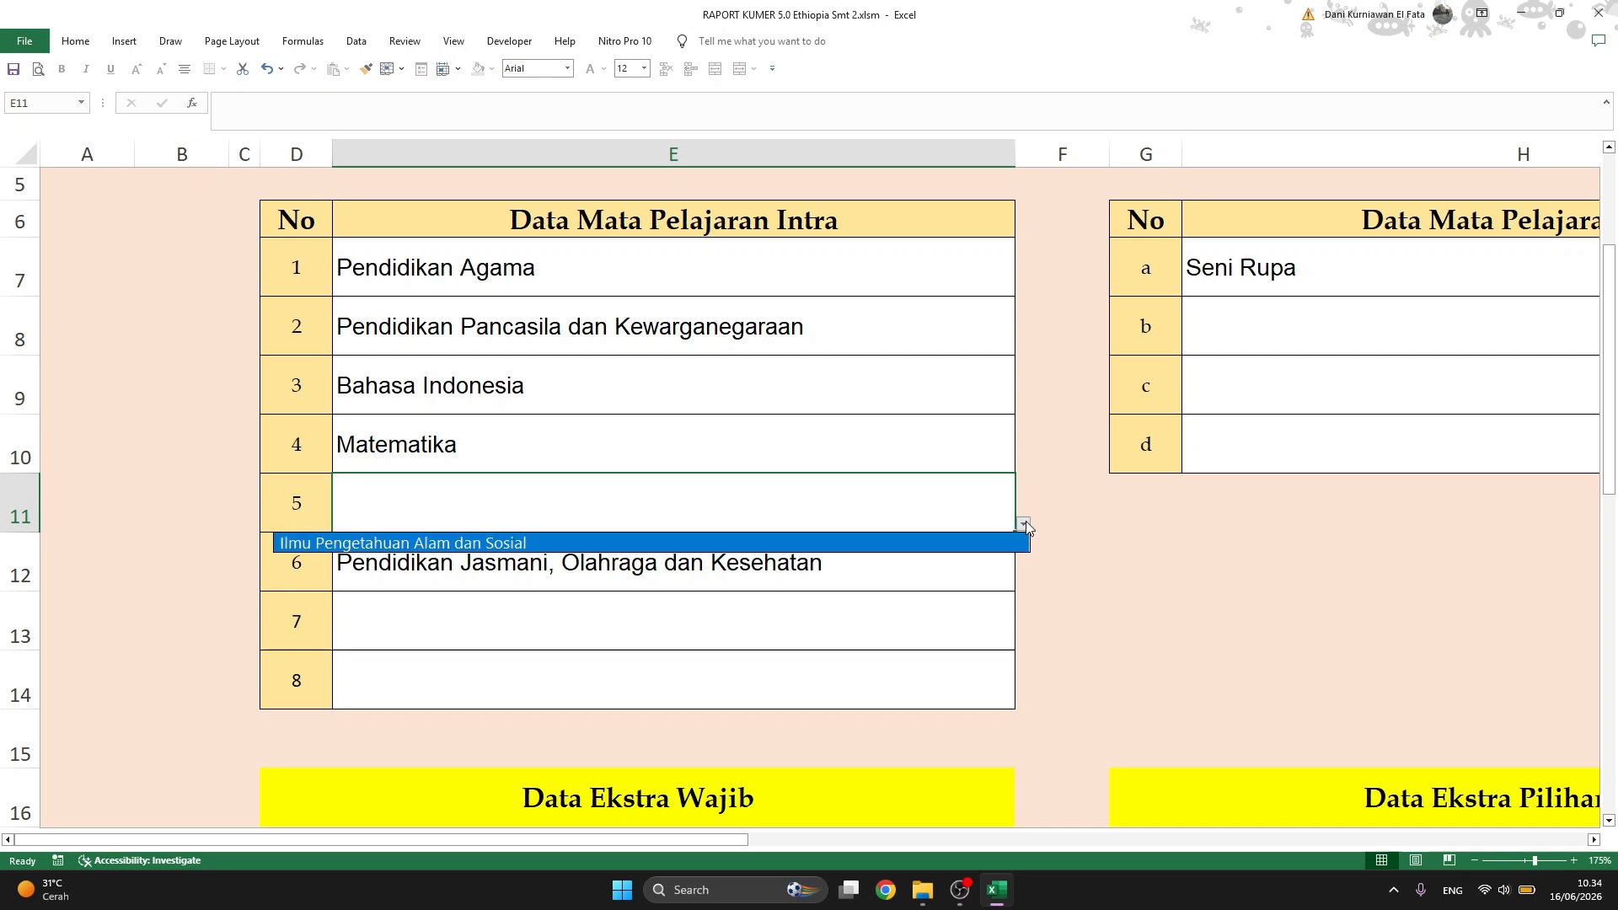
pyautogui.click(1003, 548)
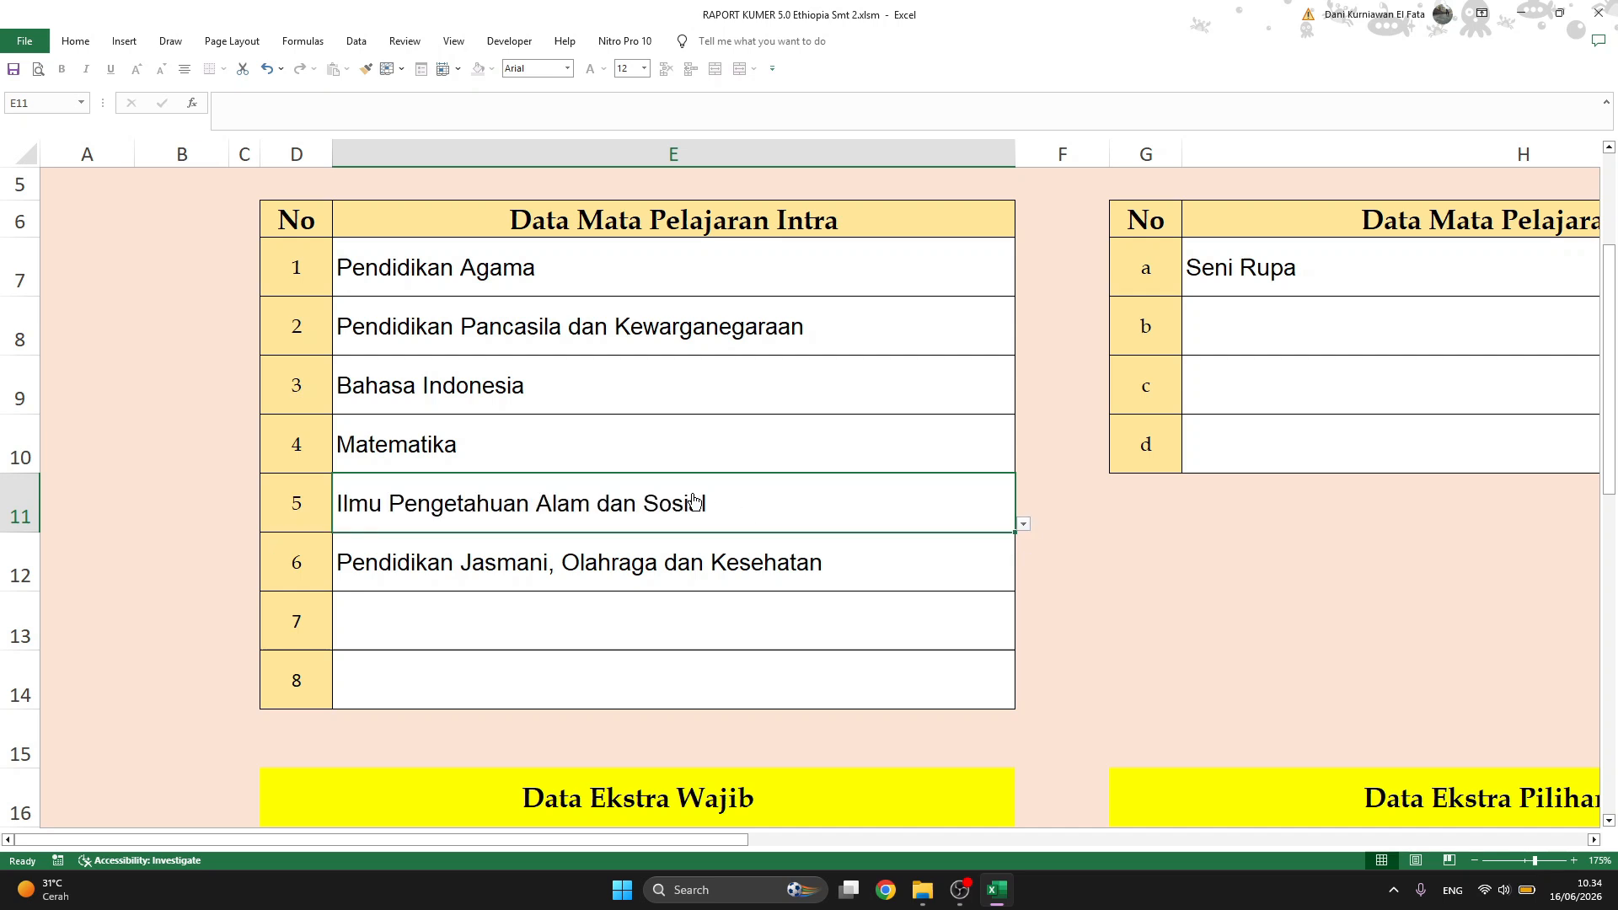
pyautogui.click(700, 589)
pyautogui.click(540, 504)
pyautogui.press('Delete')
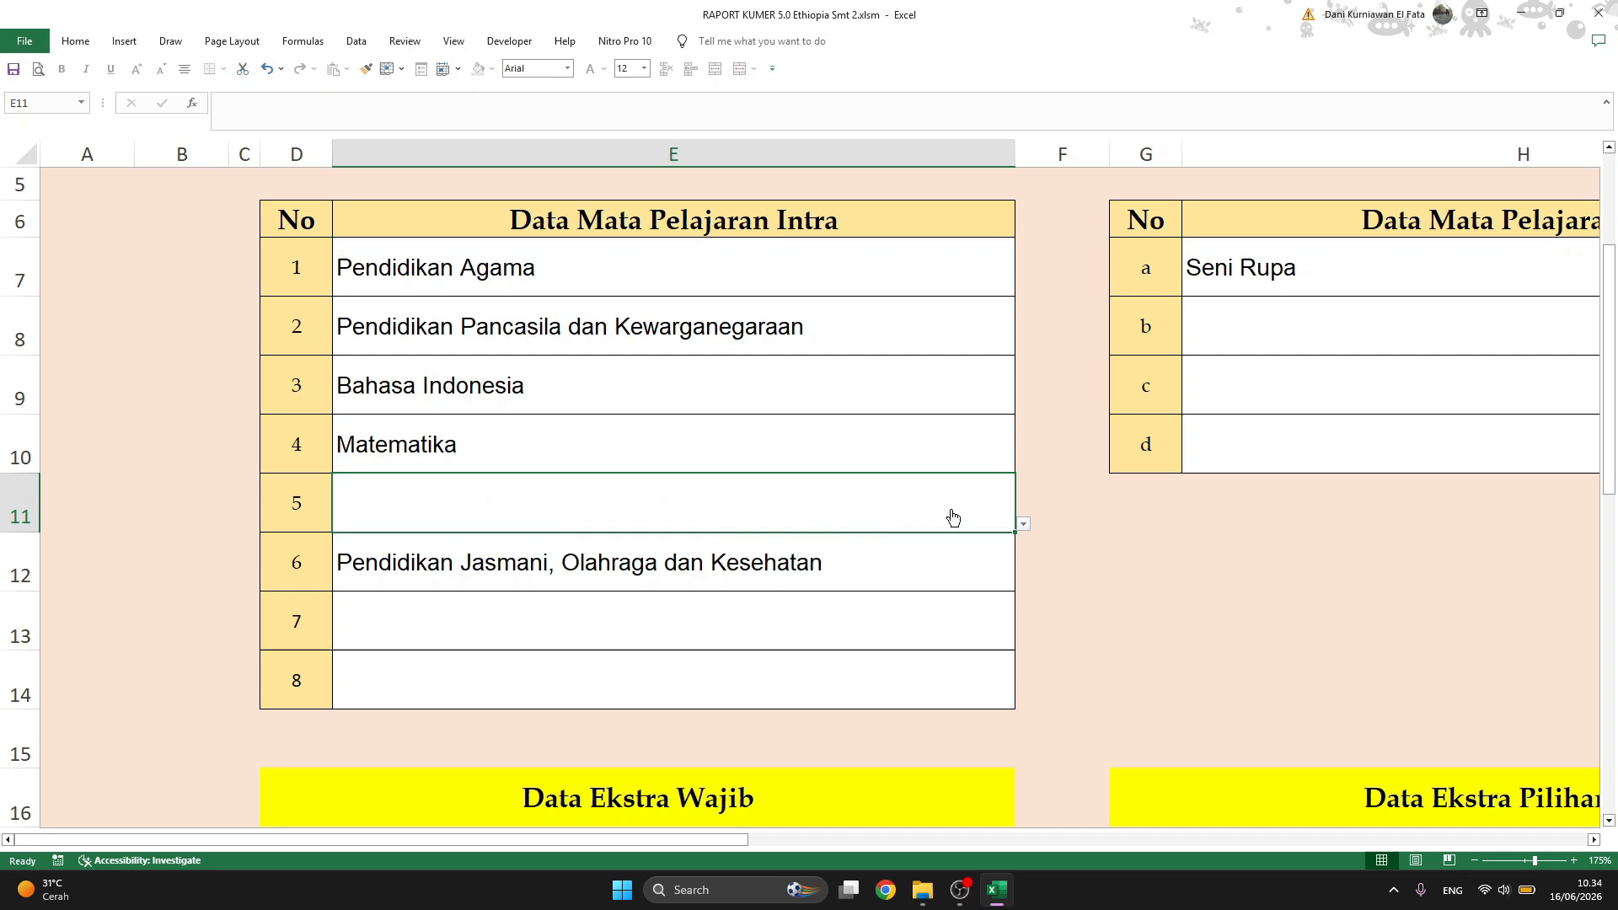
# - Fill subjects 5, 7 and 8 from their predefined options with Ilmu Pengetahuan Alam dan Sosial, Bahasa Inggris and Koding Dan Kecerdasan Artificial
pyautogui.click(1024, 524)
pyautogui.click(981, 546)
pyautogui.click(883, 628)
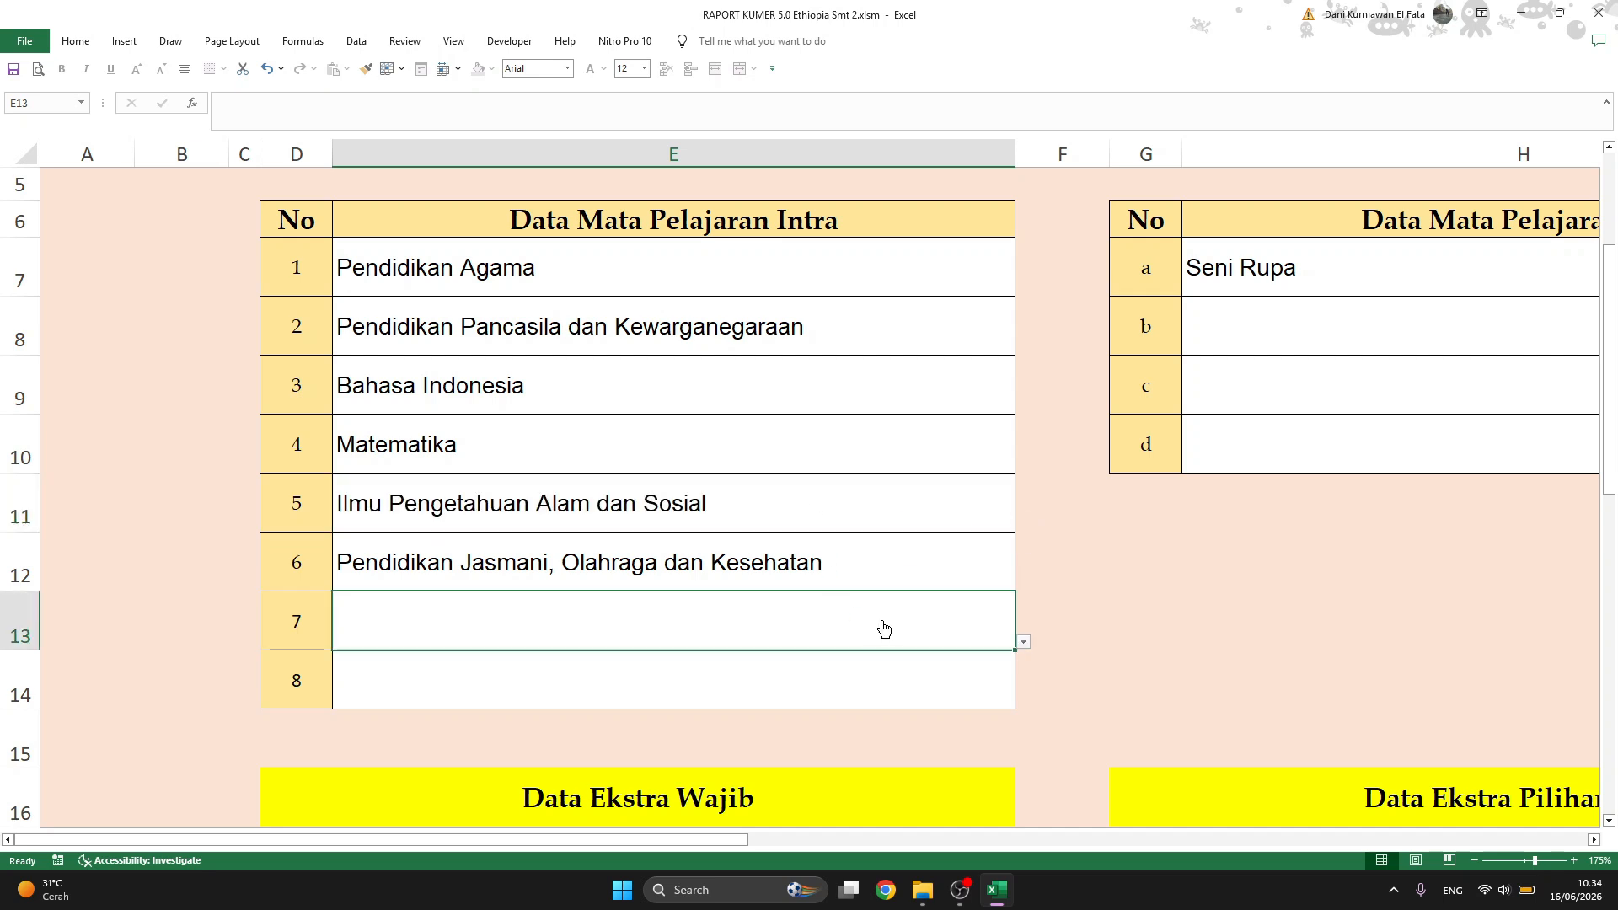
pyautogui.click(1024, 643)
pyautogui.click(981, 666)
pyautogui.click(981, 666)
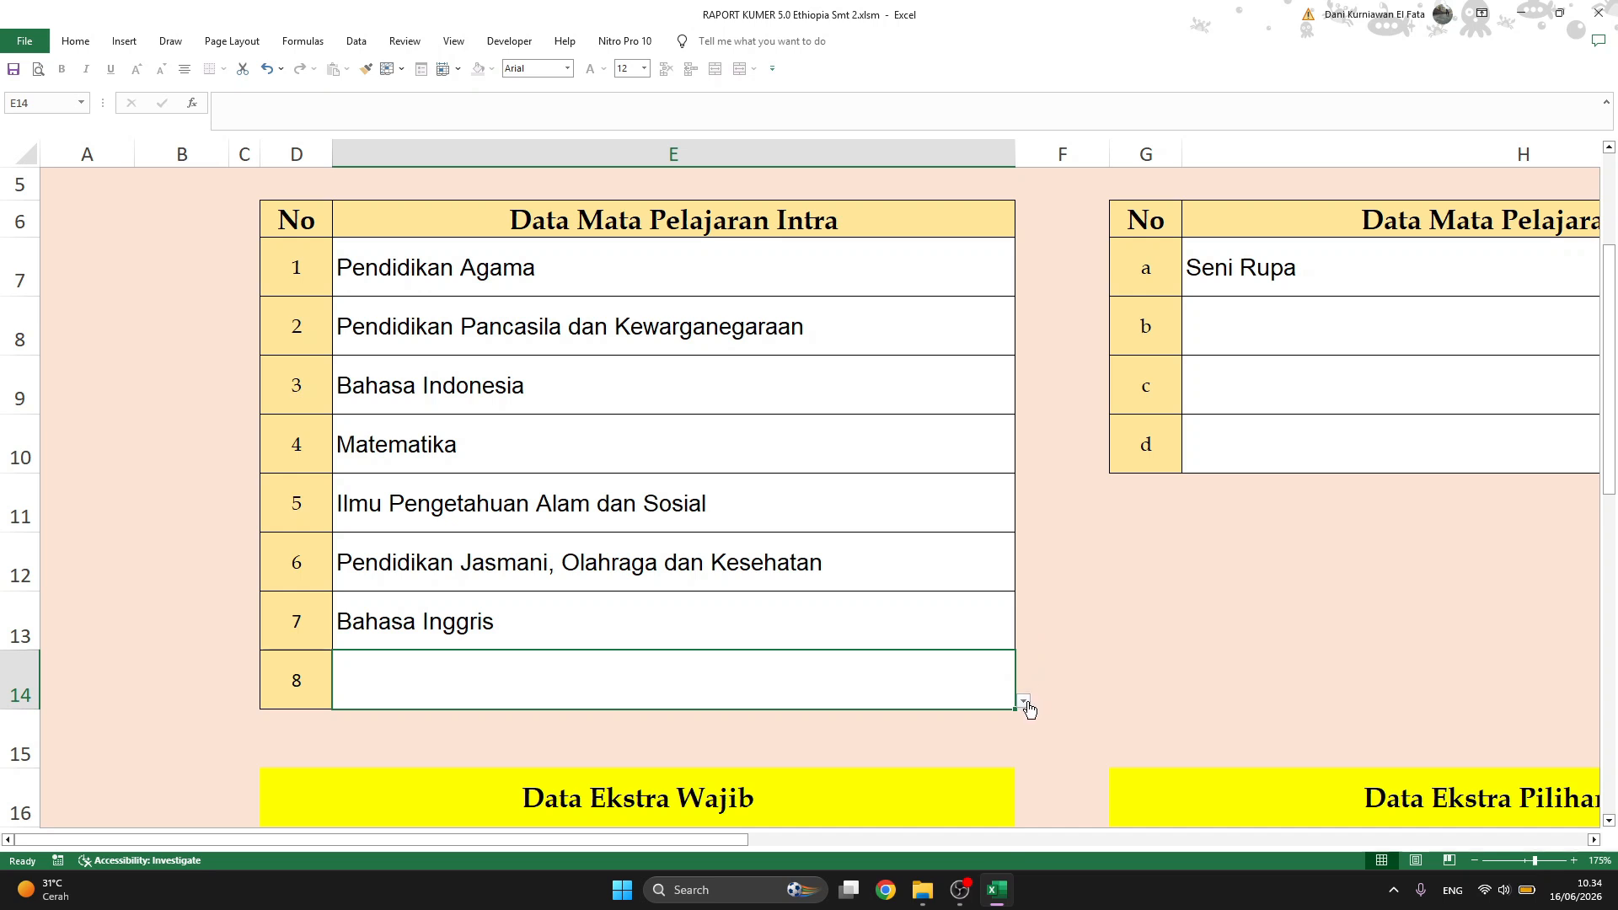
pyautogui.click(1024, 702)
pyautogui.click(986, 715)
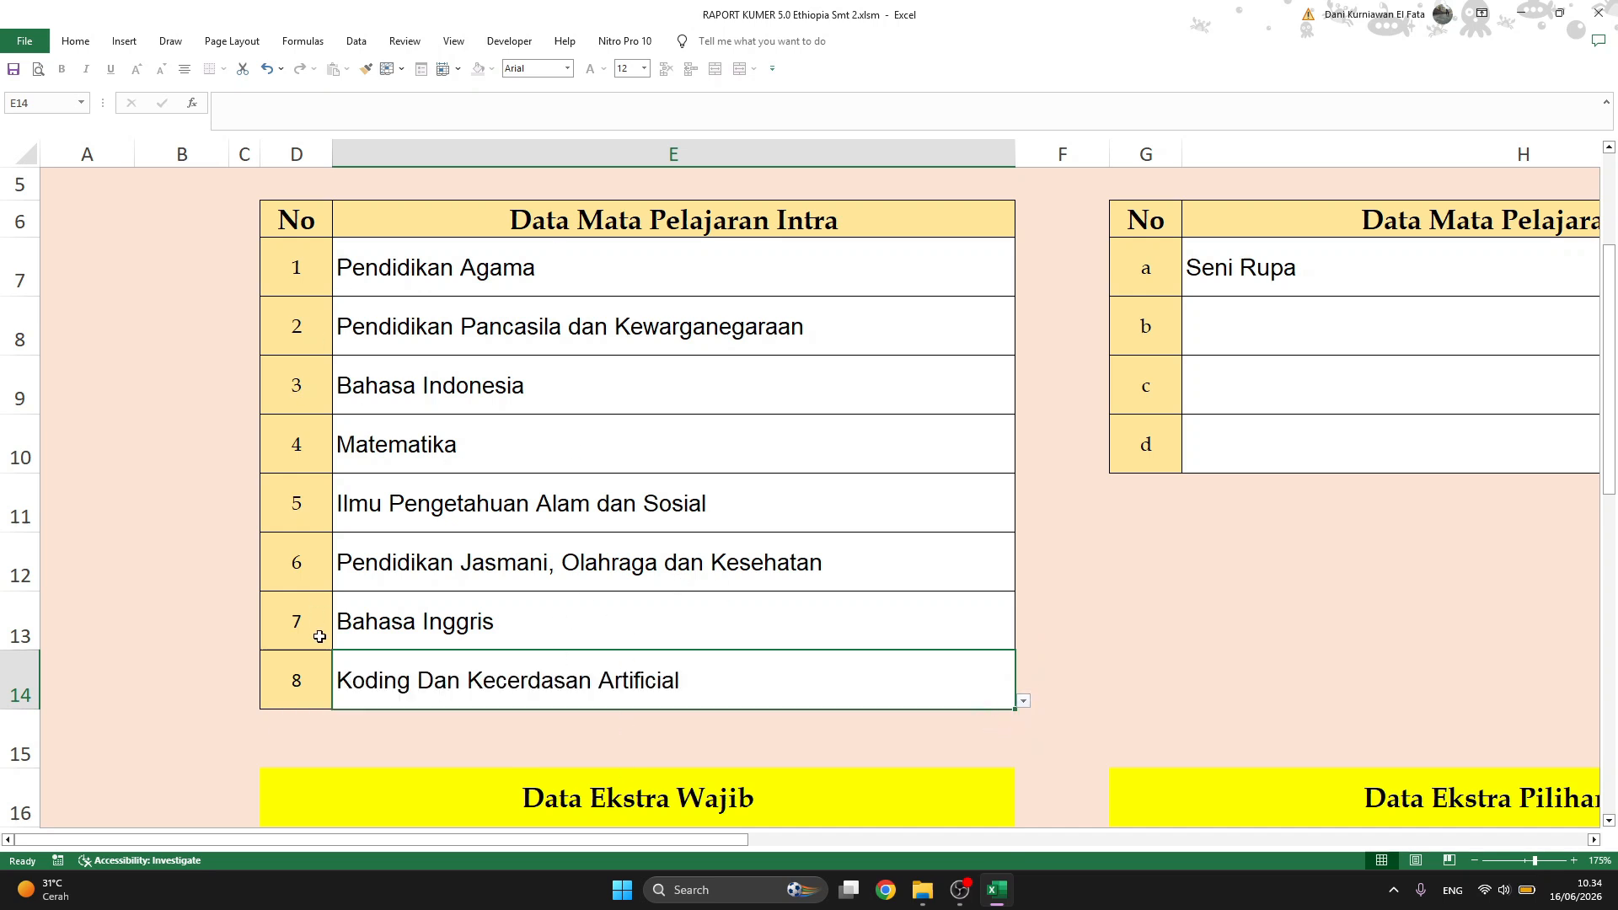
# - Clear subject 5 and reselect Ilmu Pengetahuan Alam dan Sosial from its predefined options
pyautogui.click(411, 494)
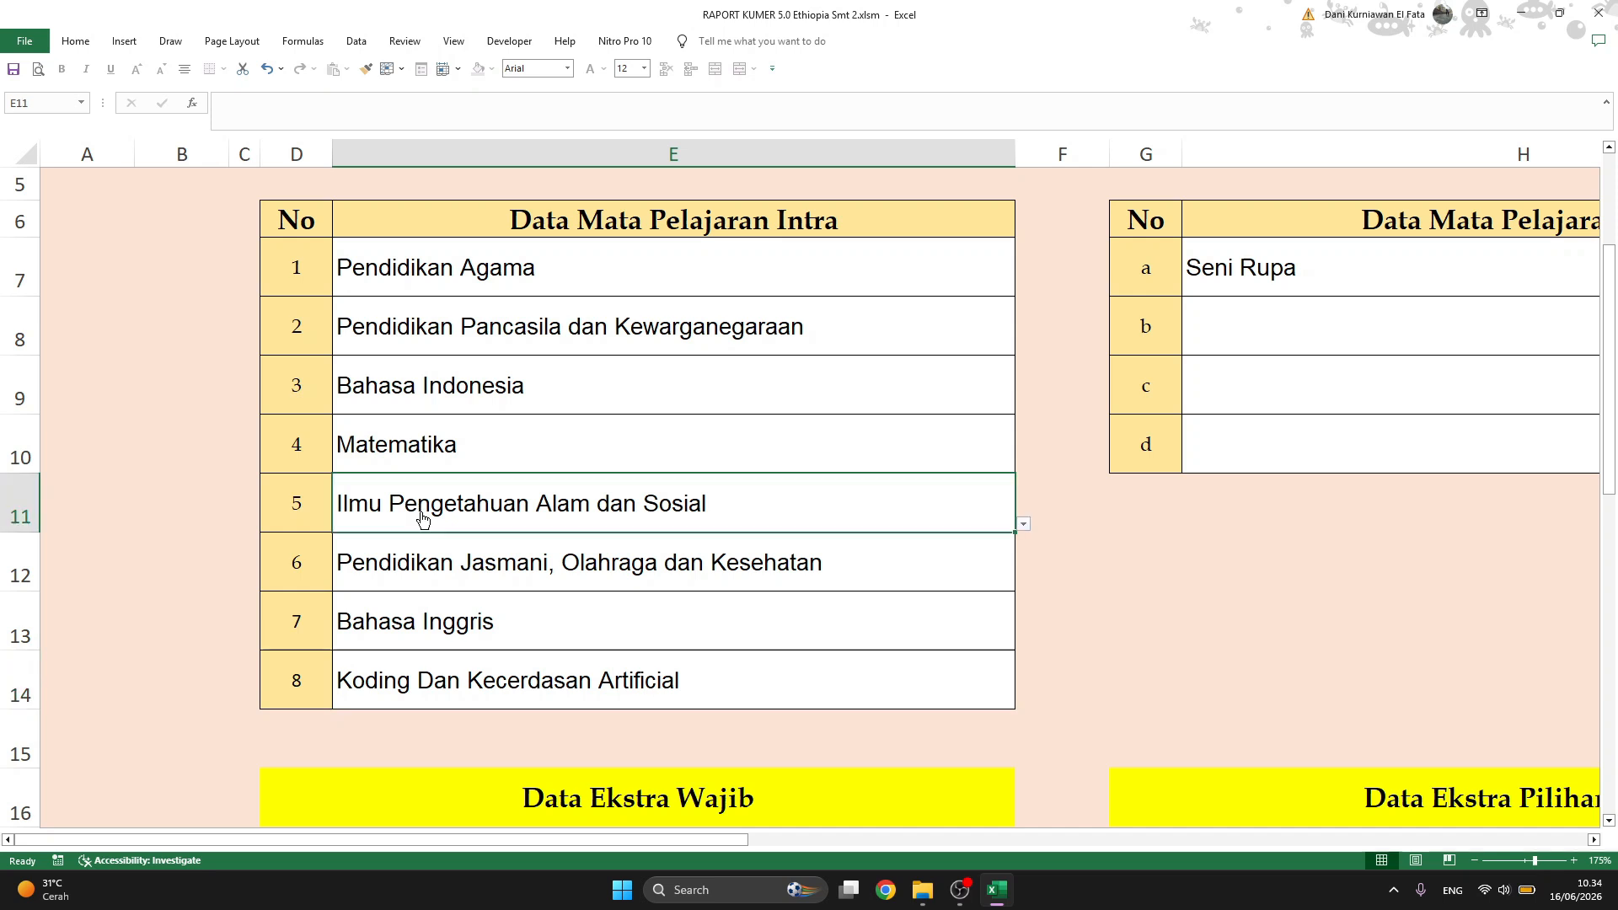
pyautogui.press('Delete')
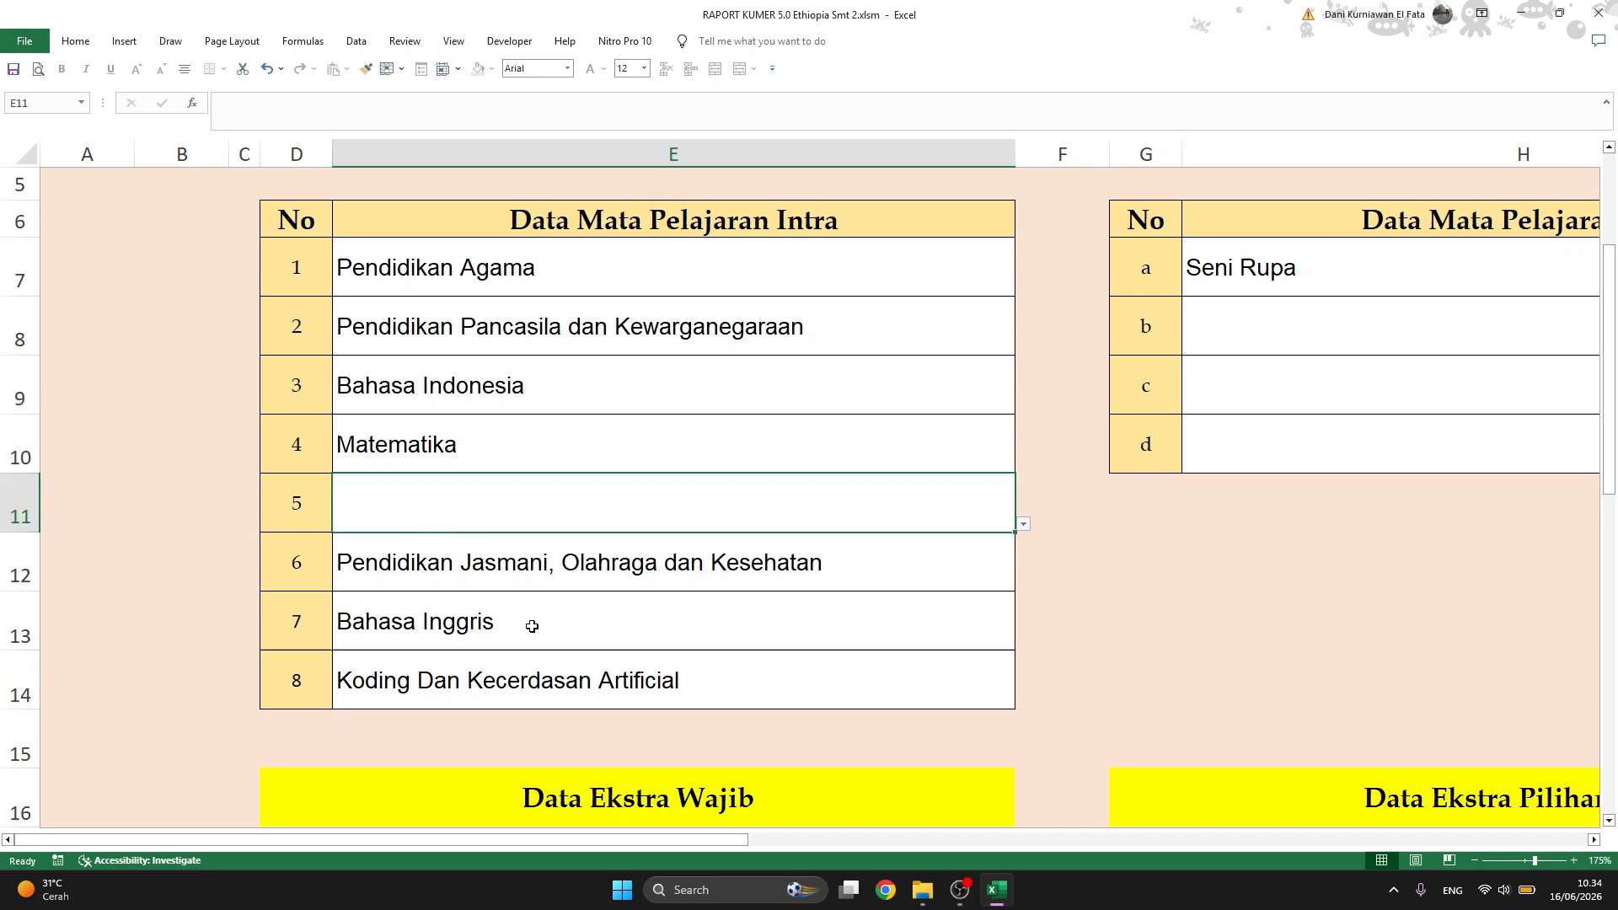
pyautogui.click(1024, 525)
pyautogui.click(1005, 545)
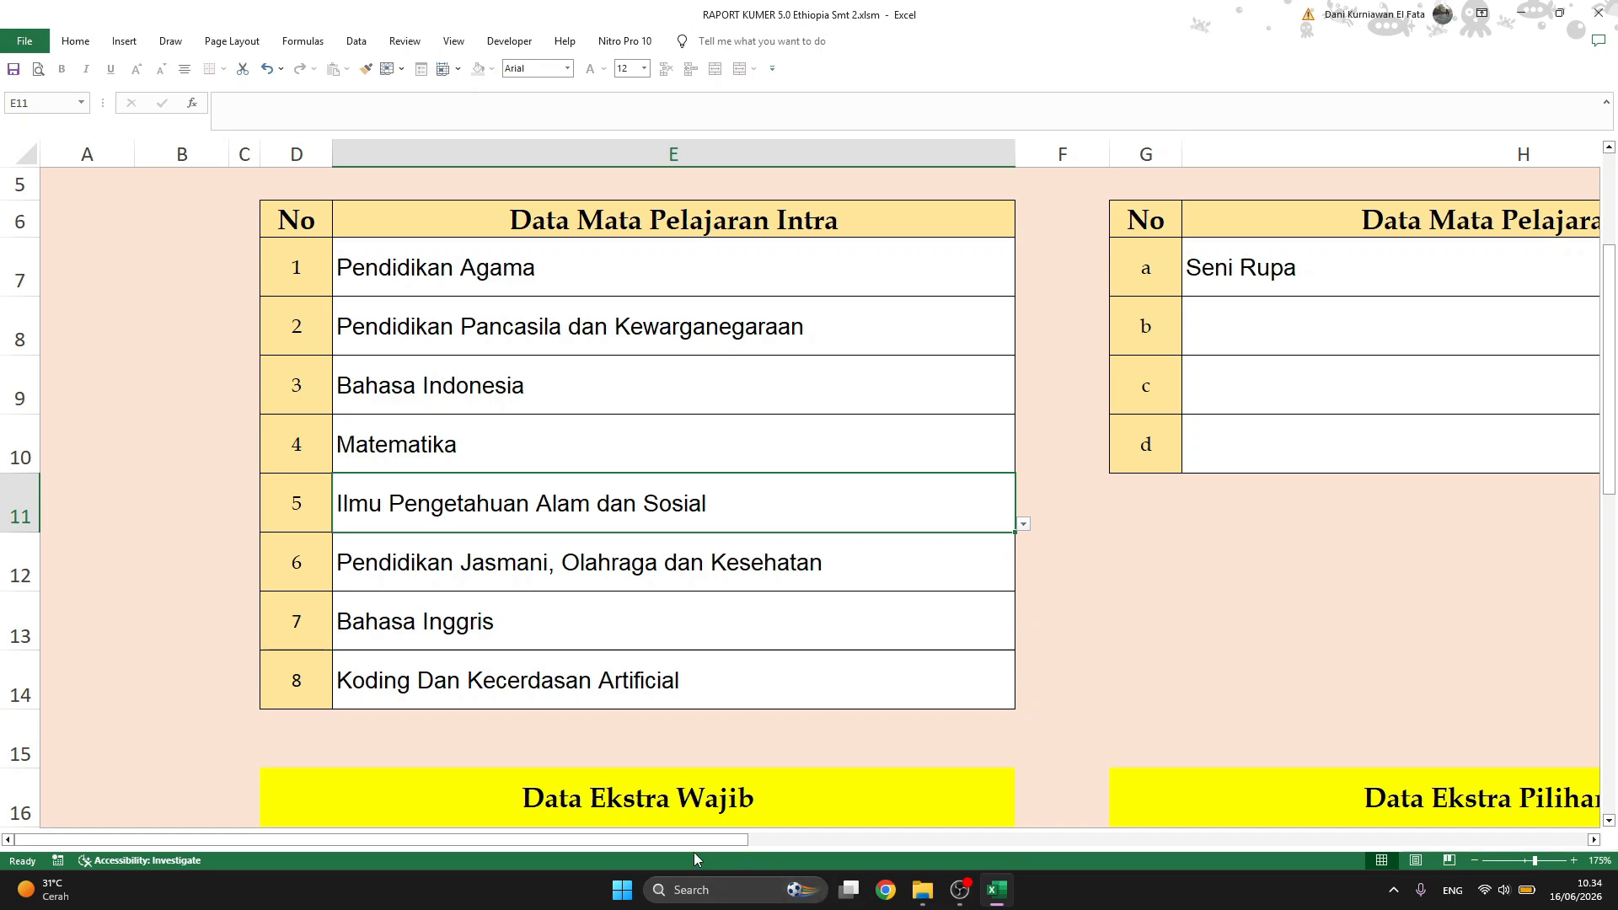
# - Try the predefined art subjects for item a of the Data Mata Pelajaran Seni table and choose one of them
pyautogui.moveTo(699, 838); pyautogui.dragTo(1196, 835)
pyautogui.click(539, 263)
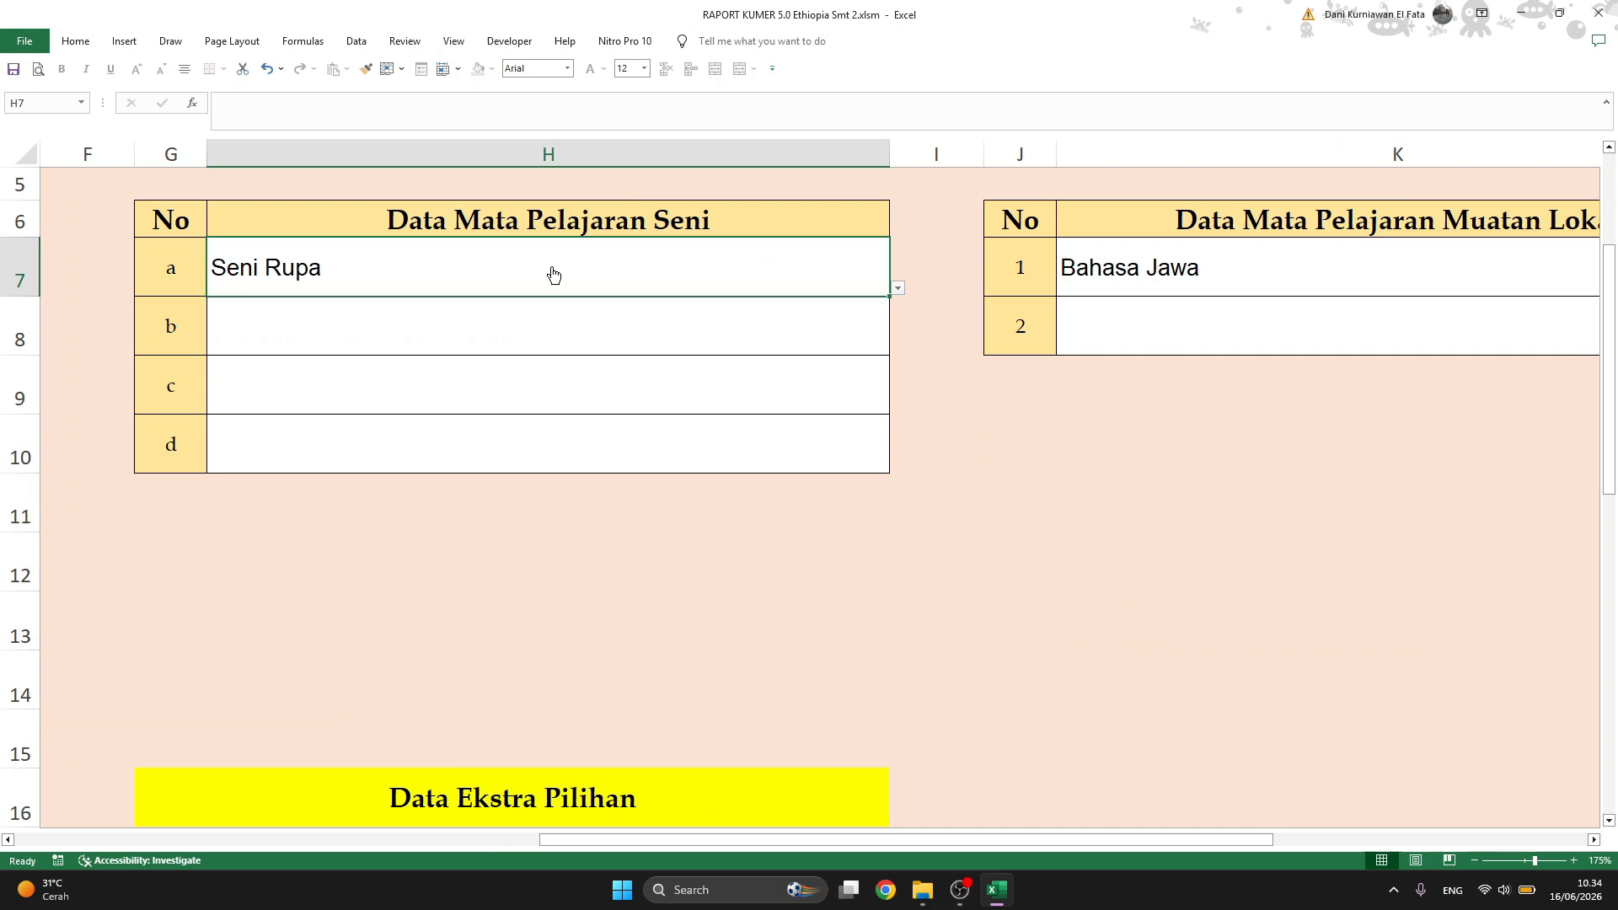
pyautogui.scroll(1, 548, 271)
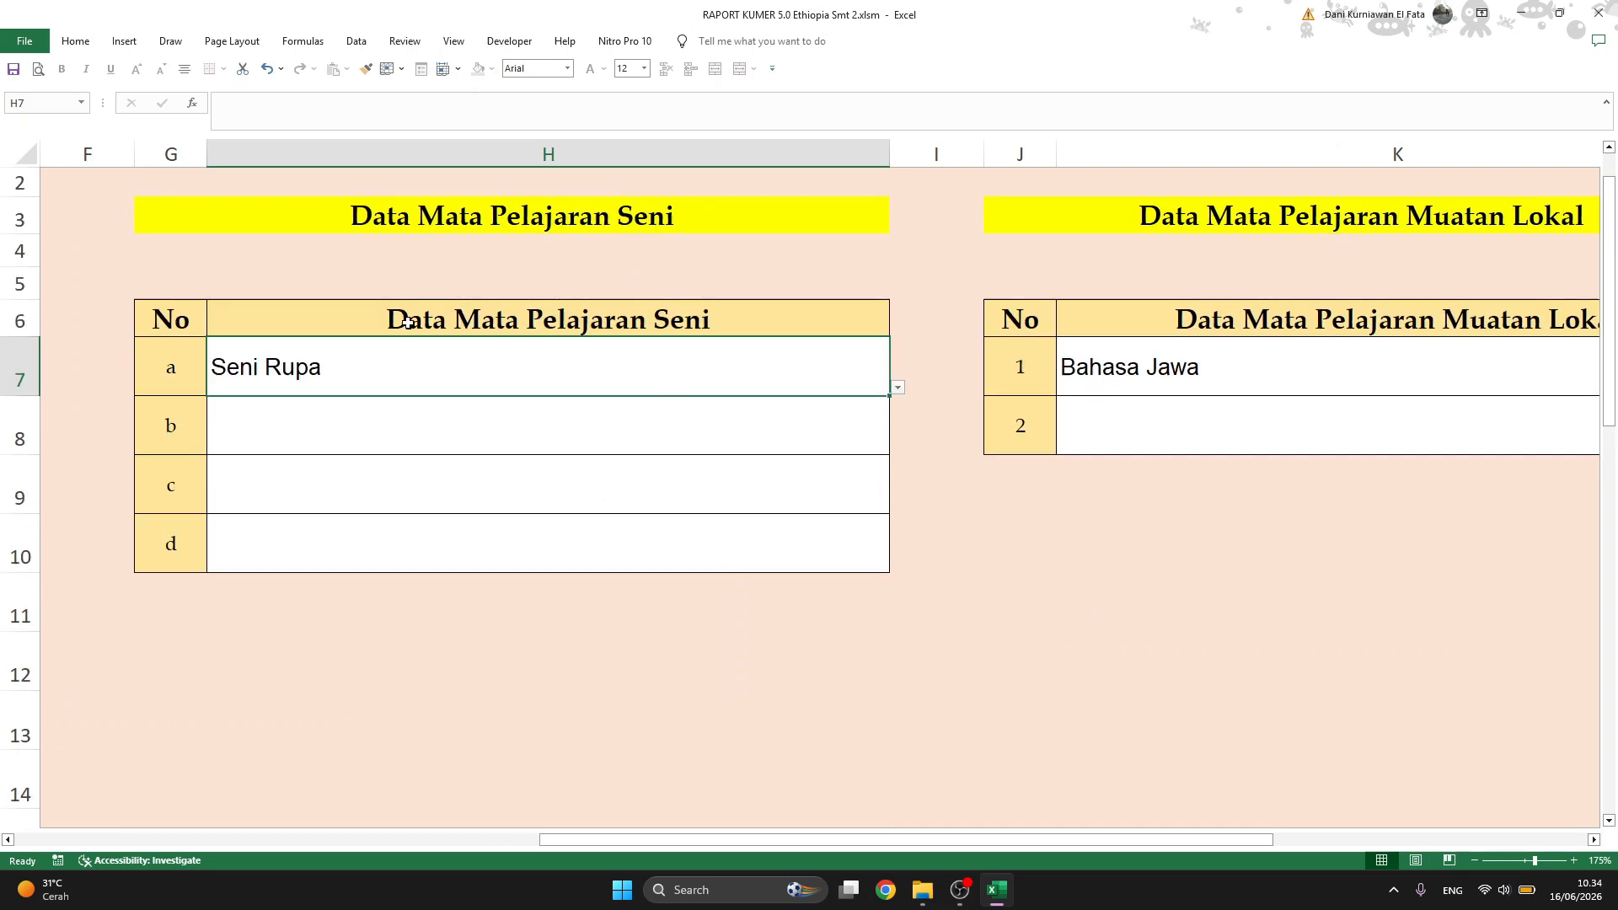
pyautogui.click(419, 421)
pyautogui.click(463, 363)
pyautogui.click(897, 387)
pyautogui.click(706, 356)
pyautogui.click(899, 387)
pyautogui.click(896, 425)
pyautogui.click(898, 388)
pyautogui.click(874, 446)
pyautogui.click(898, 387)
pyautogui.click(879, 409)
# - Examine the two entries of the Data Mata Pelajaran Muatan Lokal table and the score and grade ranges of the KKM table
pyautogui.click(1595, 840)
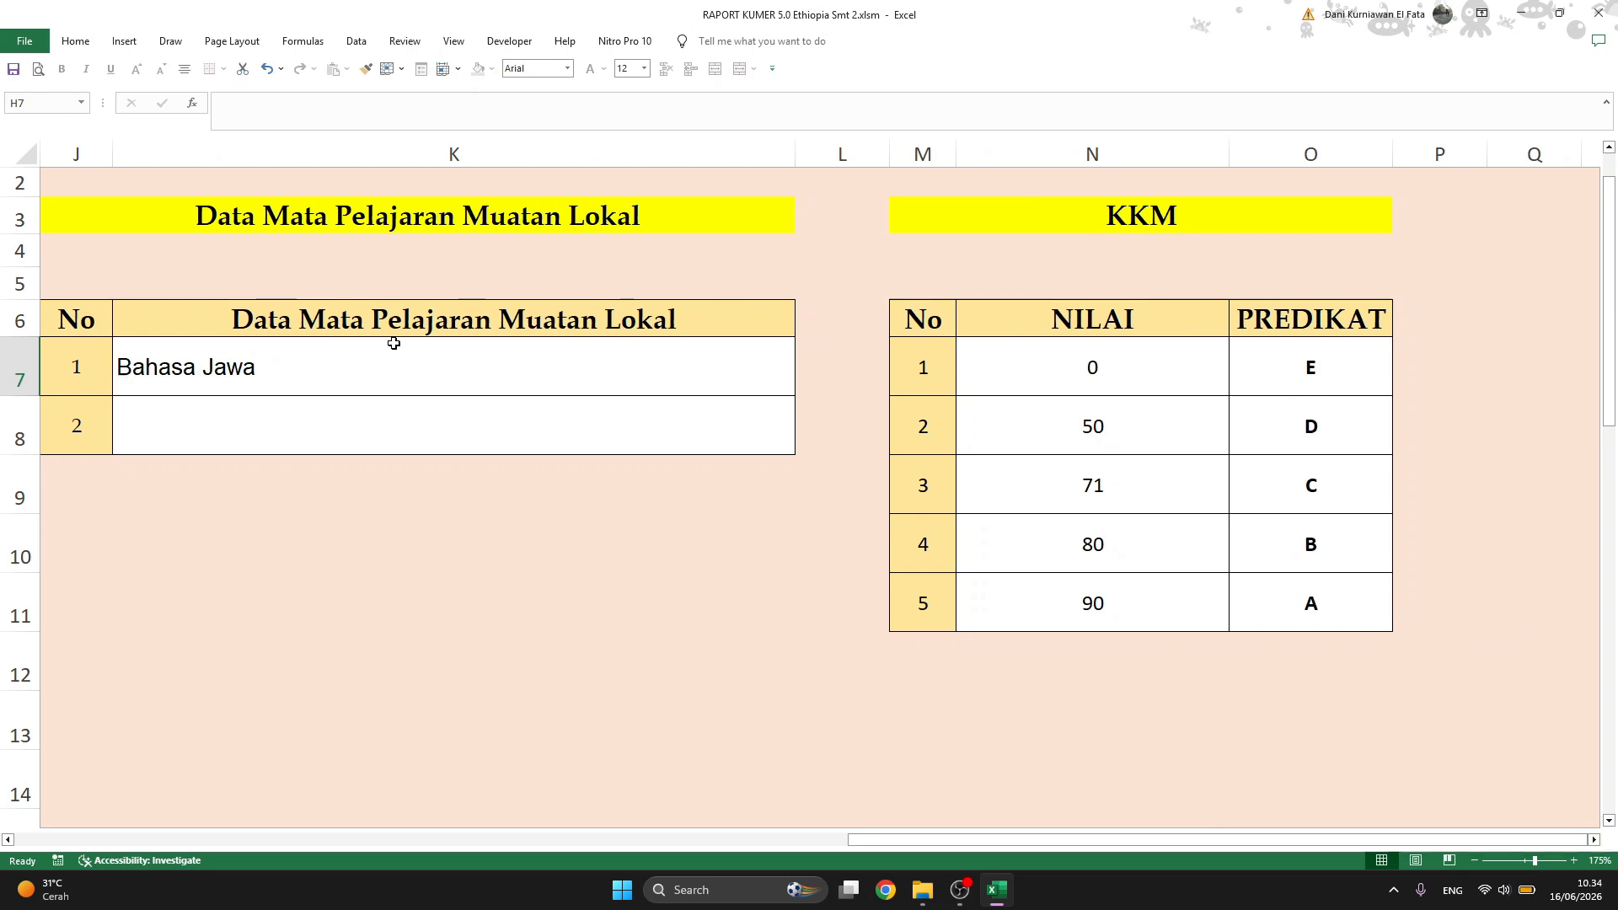
pyautogui.click(160, 367)
pyautogui.click(245, 426)
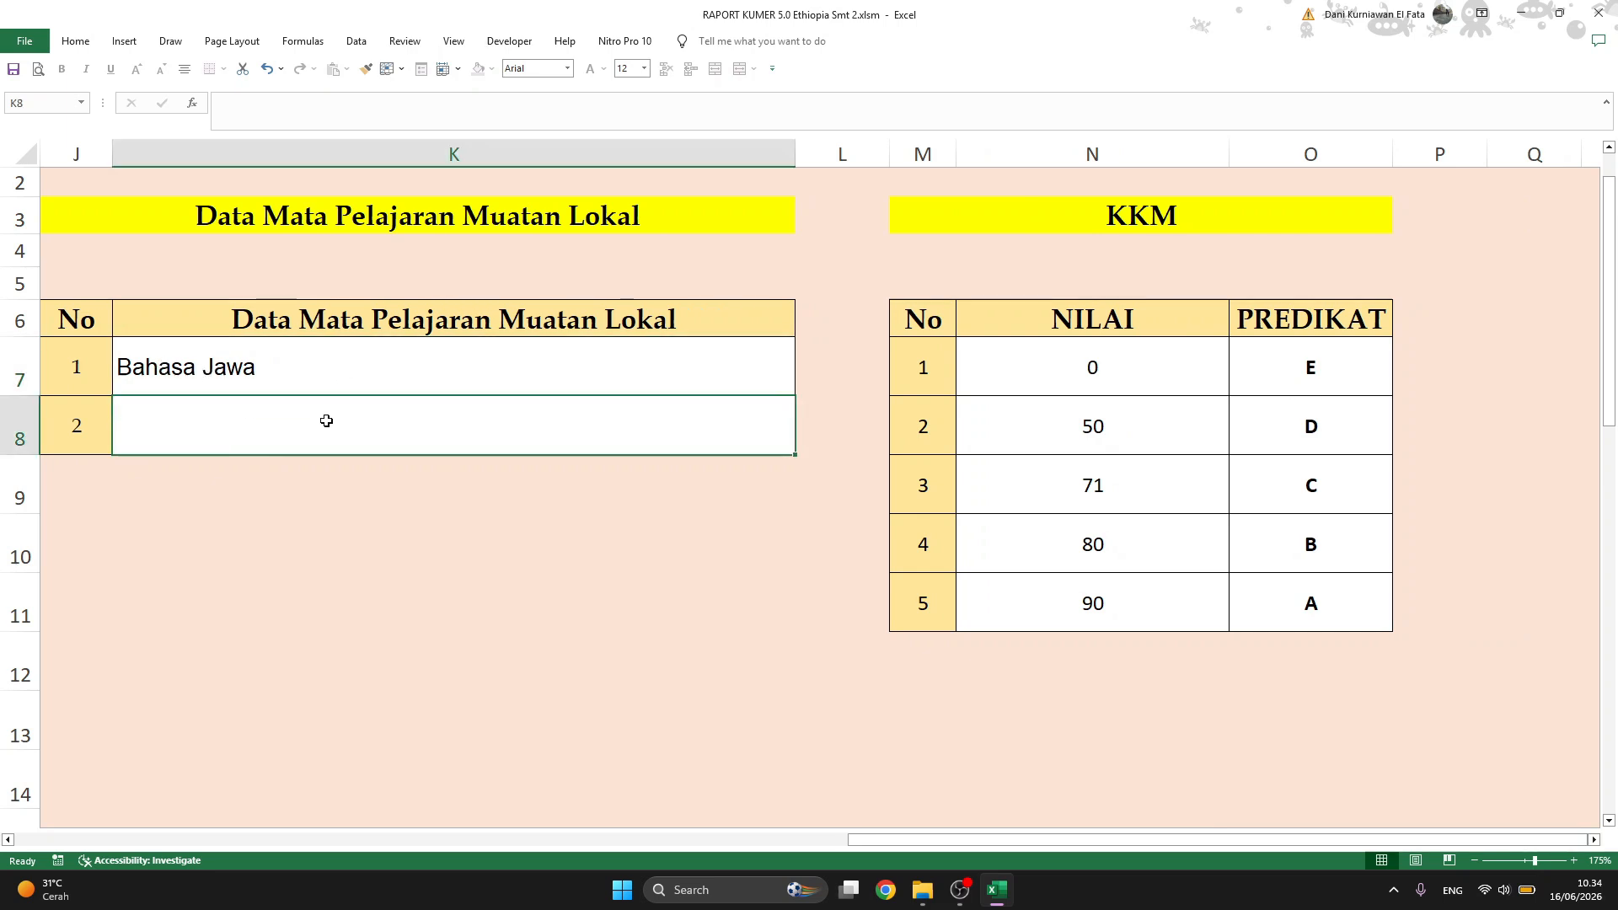
pyautogui.moveTo(326, 377); pyautogui.dragTo(326, 412)
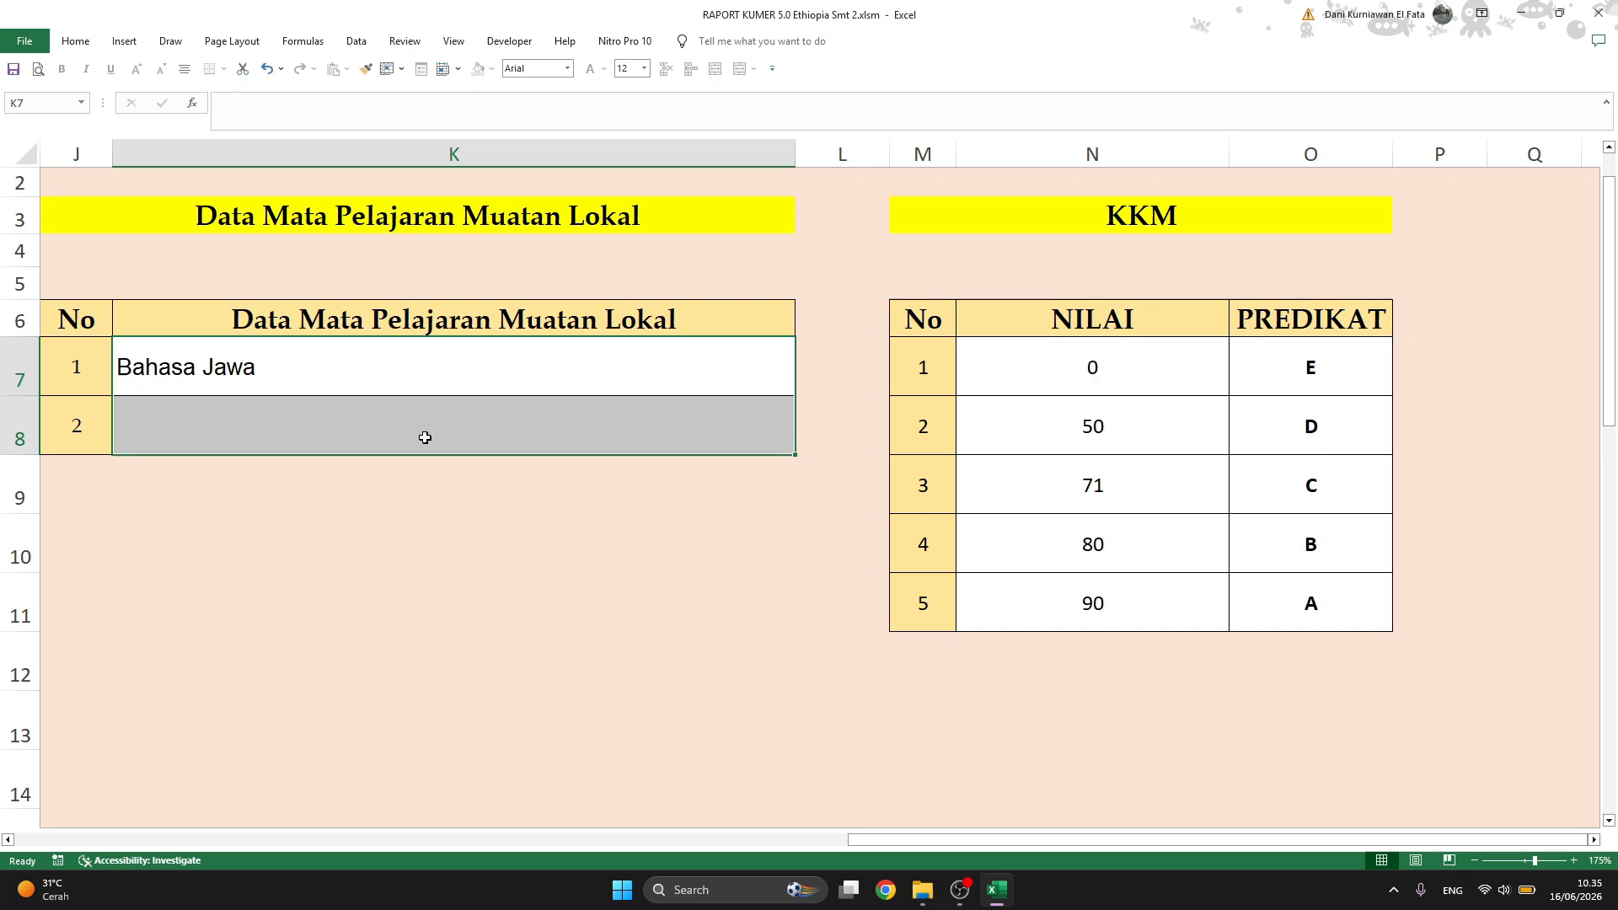
pyautogui.click(412, 519)
pyautogui.click(400, 364)
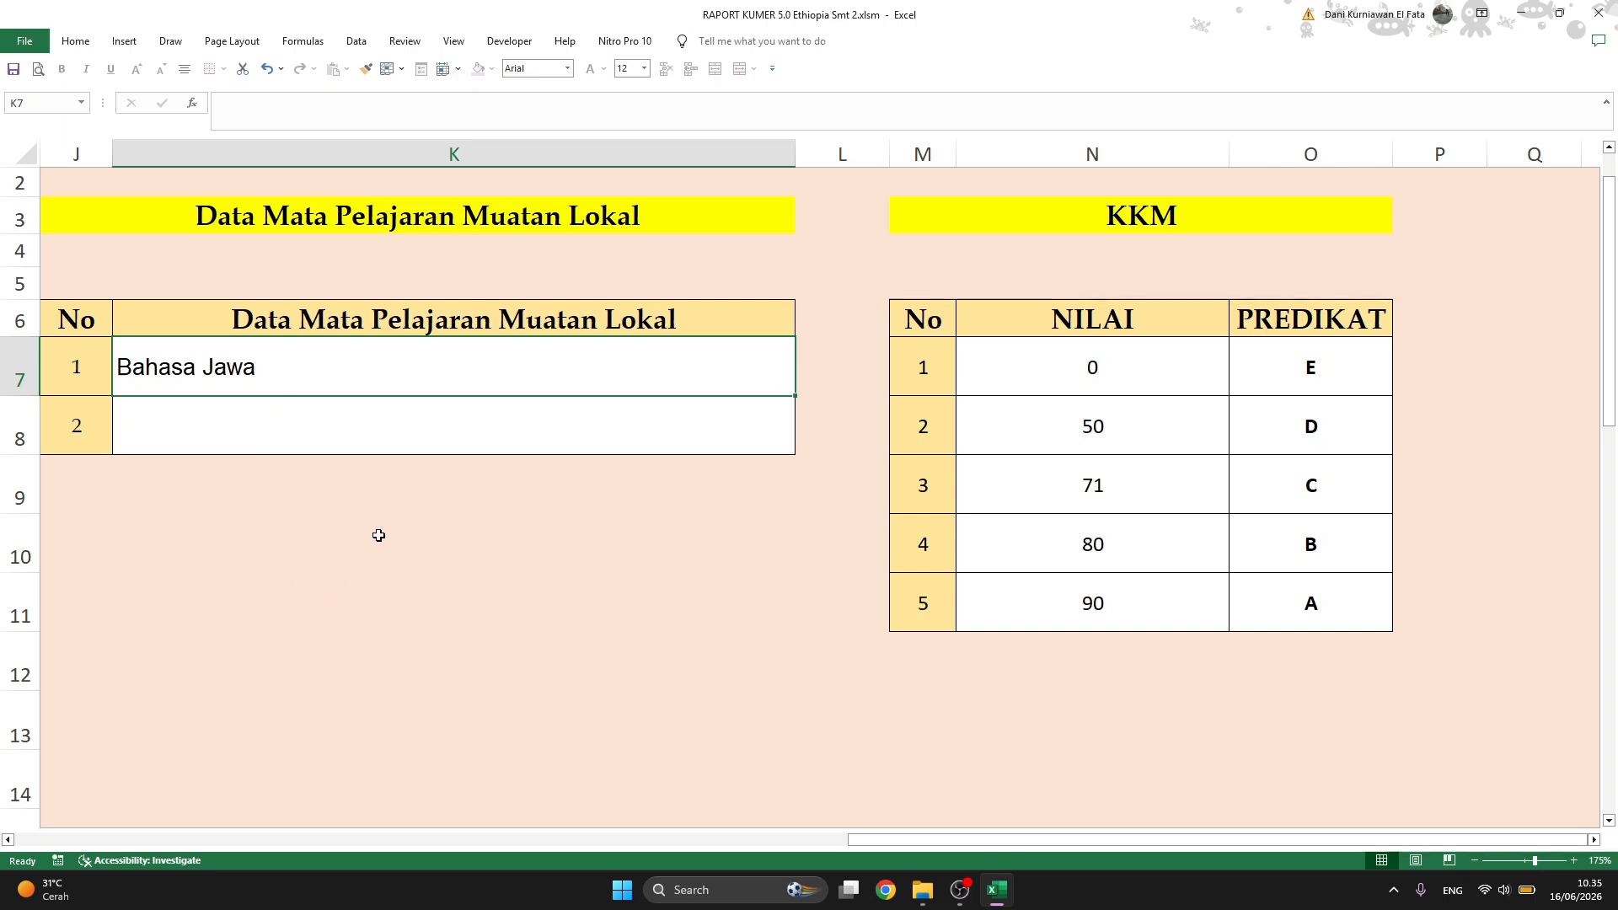
pyautogui.click(266, 431)
pyautogui.click(637, 372)
pyautogui.click(1087, 220)
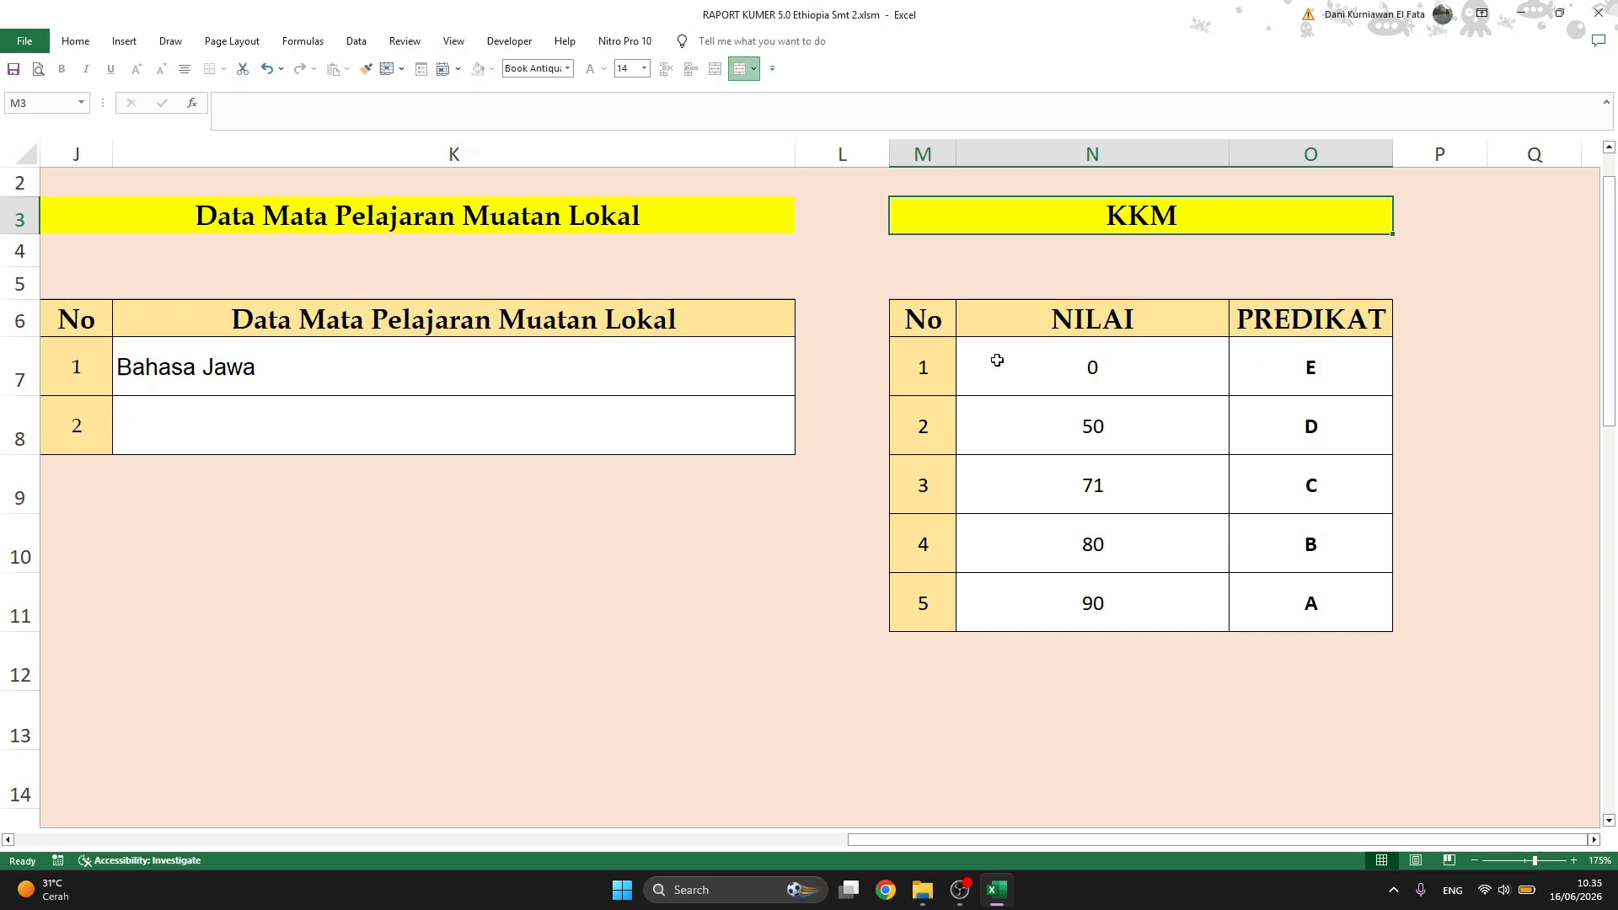
pyautogui.moveTo(1046, 369); pyautogui.dragTo(1298, 604)
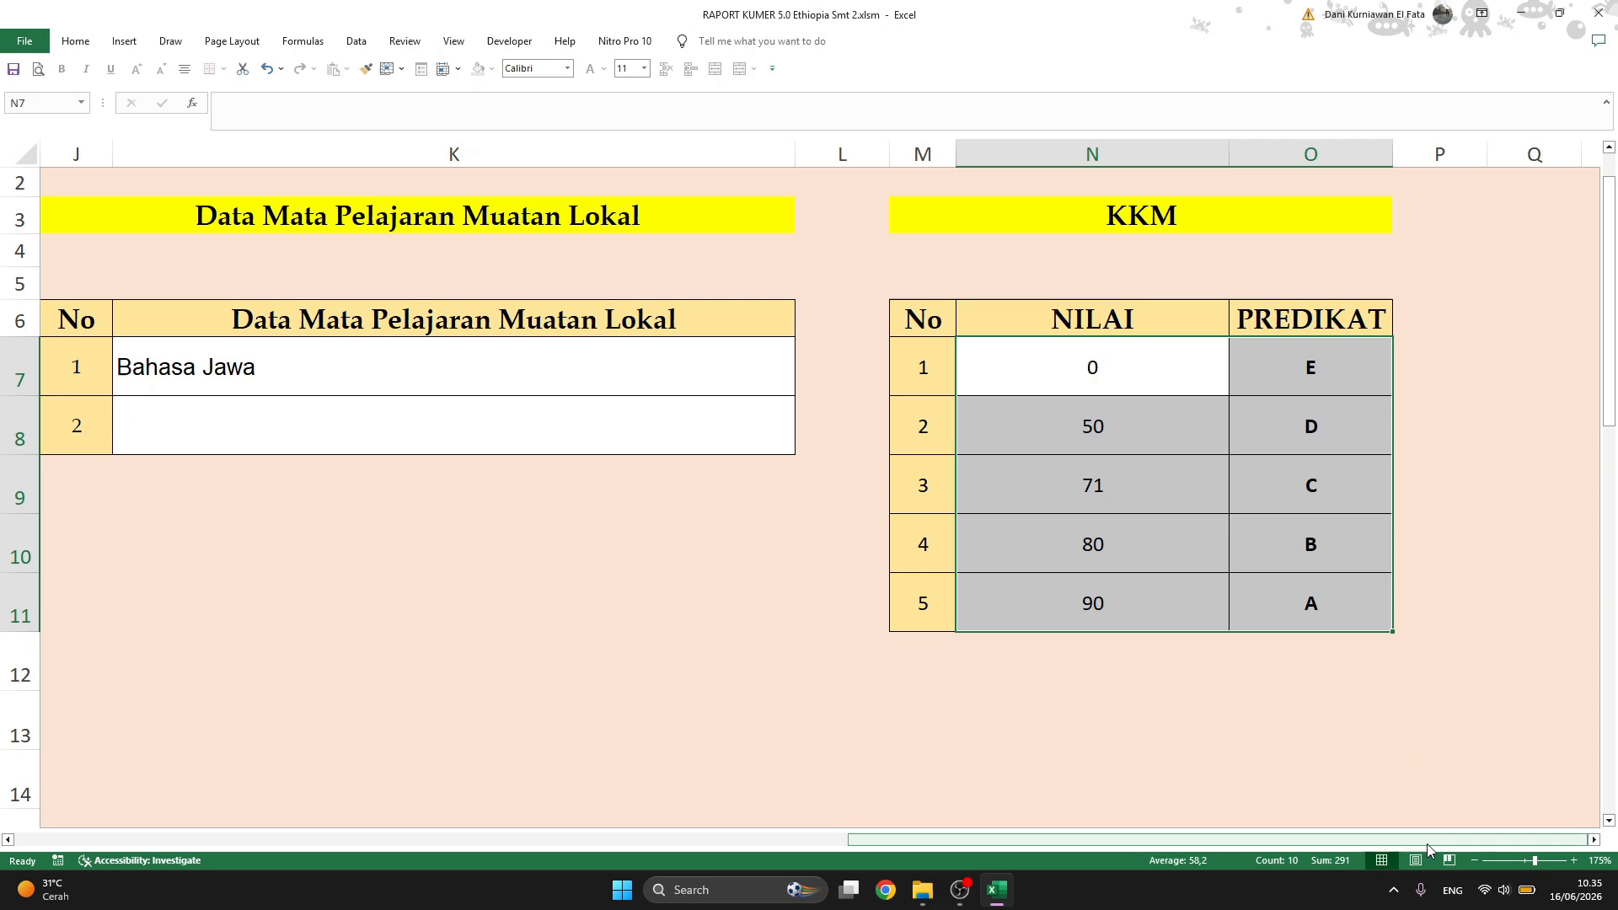
# - Examine the two compulsory extracurricular entries in the Data Ekstra Wajib table
pyautogui.moveTo(1428, 842); pyautogui.dragTo(701, 809)
pyautogui.scroll(-6, 563, 582)
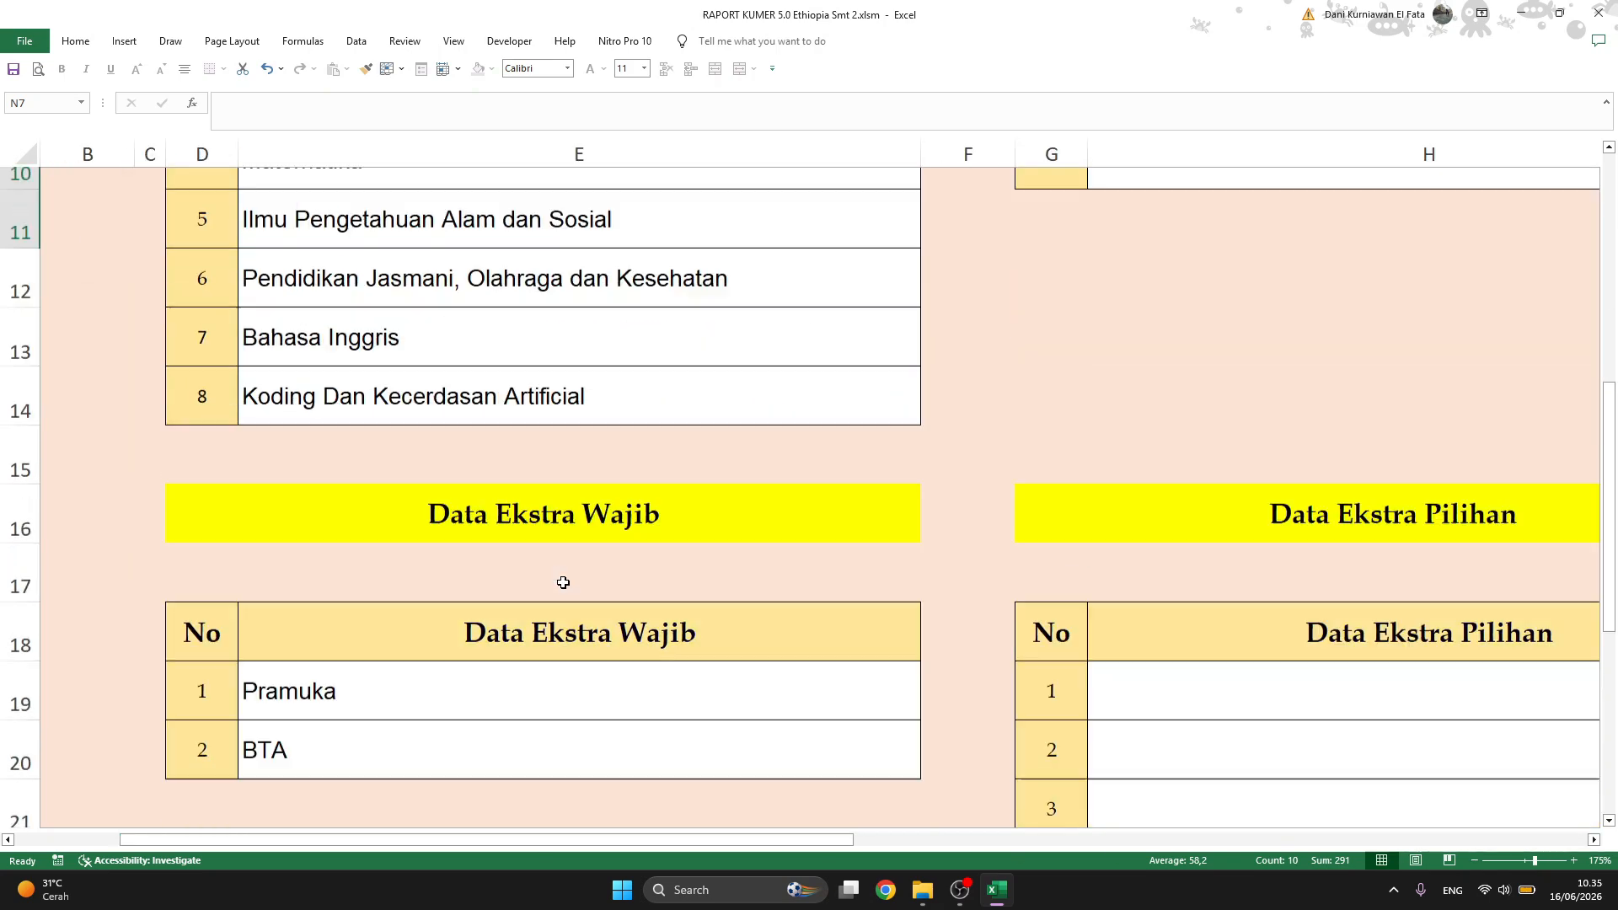
pyautogui.scroll(2, 563, 583)
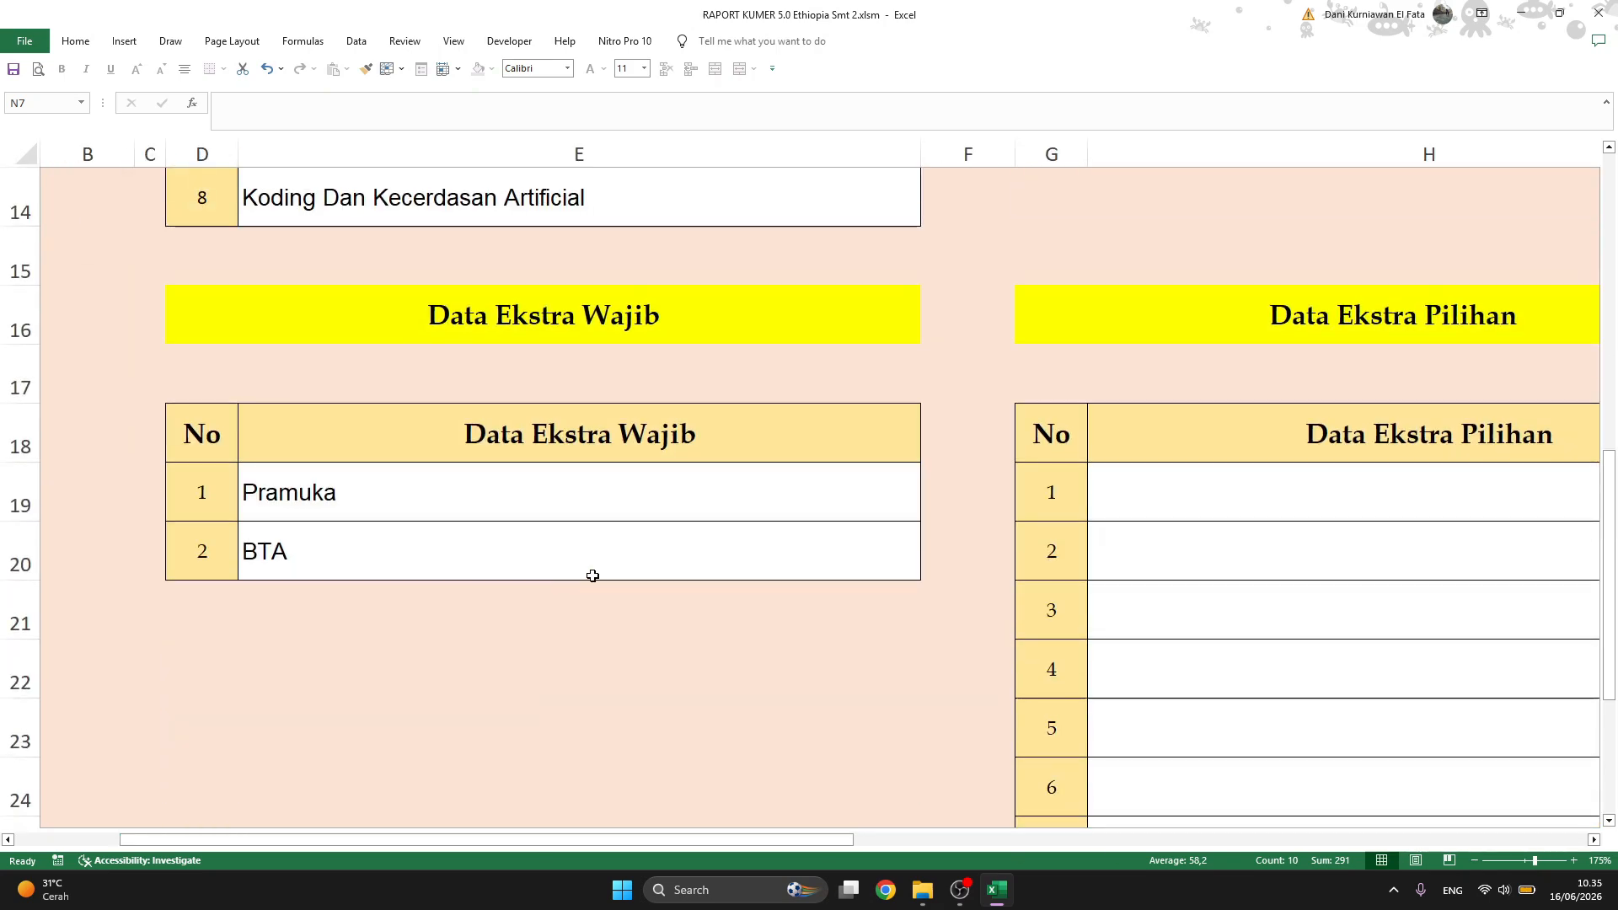
pyautogui.moveTo(505, 496); pyautogui.dragTo(507, 532)
pyautogui.click(636, 664)
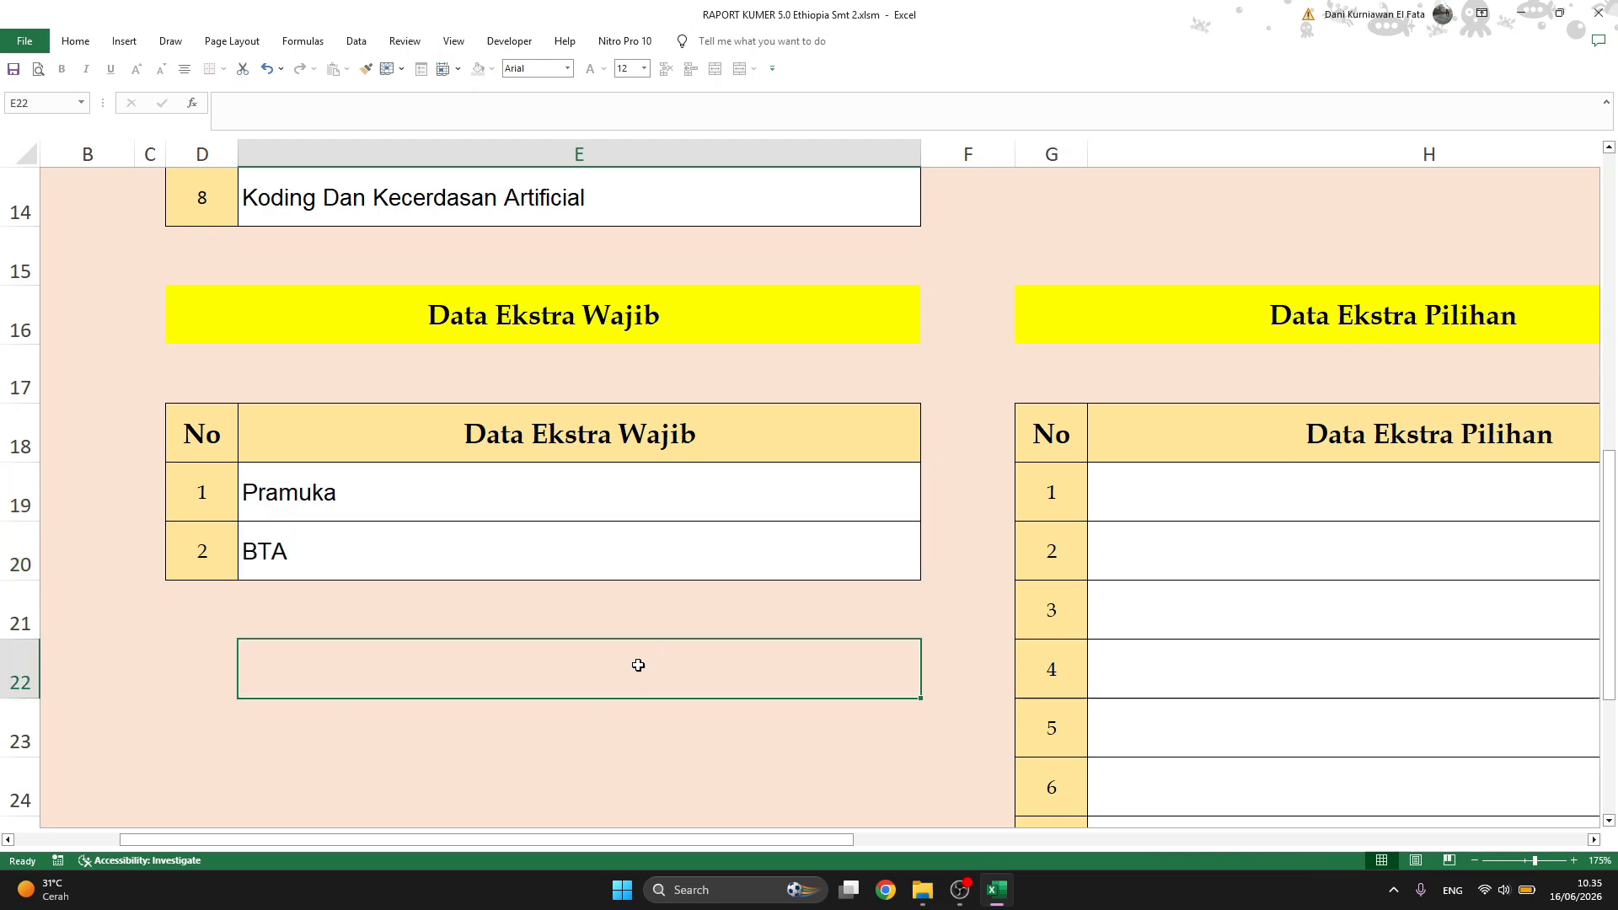
pyautogui.moveTo(589, 498); pyautogui.dragTo(593, 524)
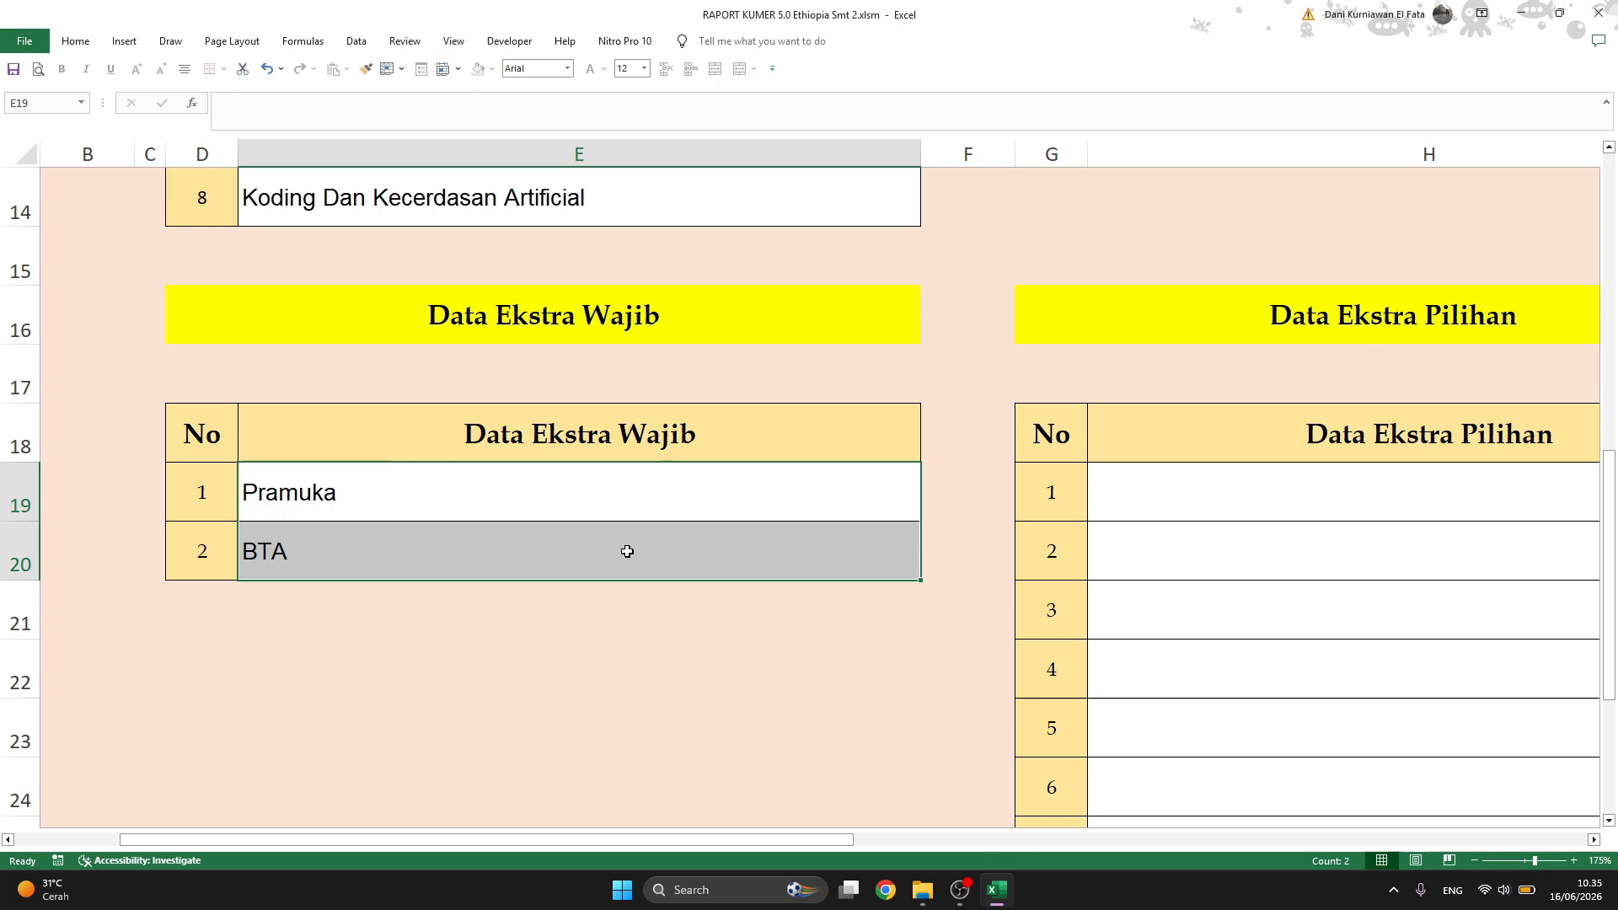
# - Clear the second entry of the Data Ekstra Wajib table
pyautogui.click(599, 650)
pyautogui.click(487, 562)
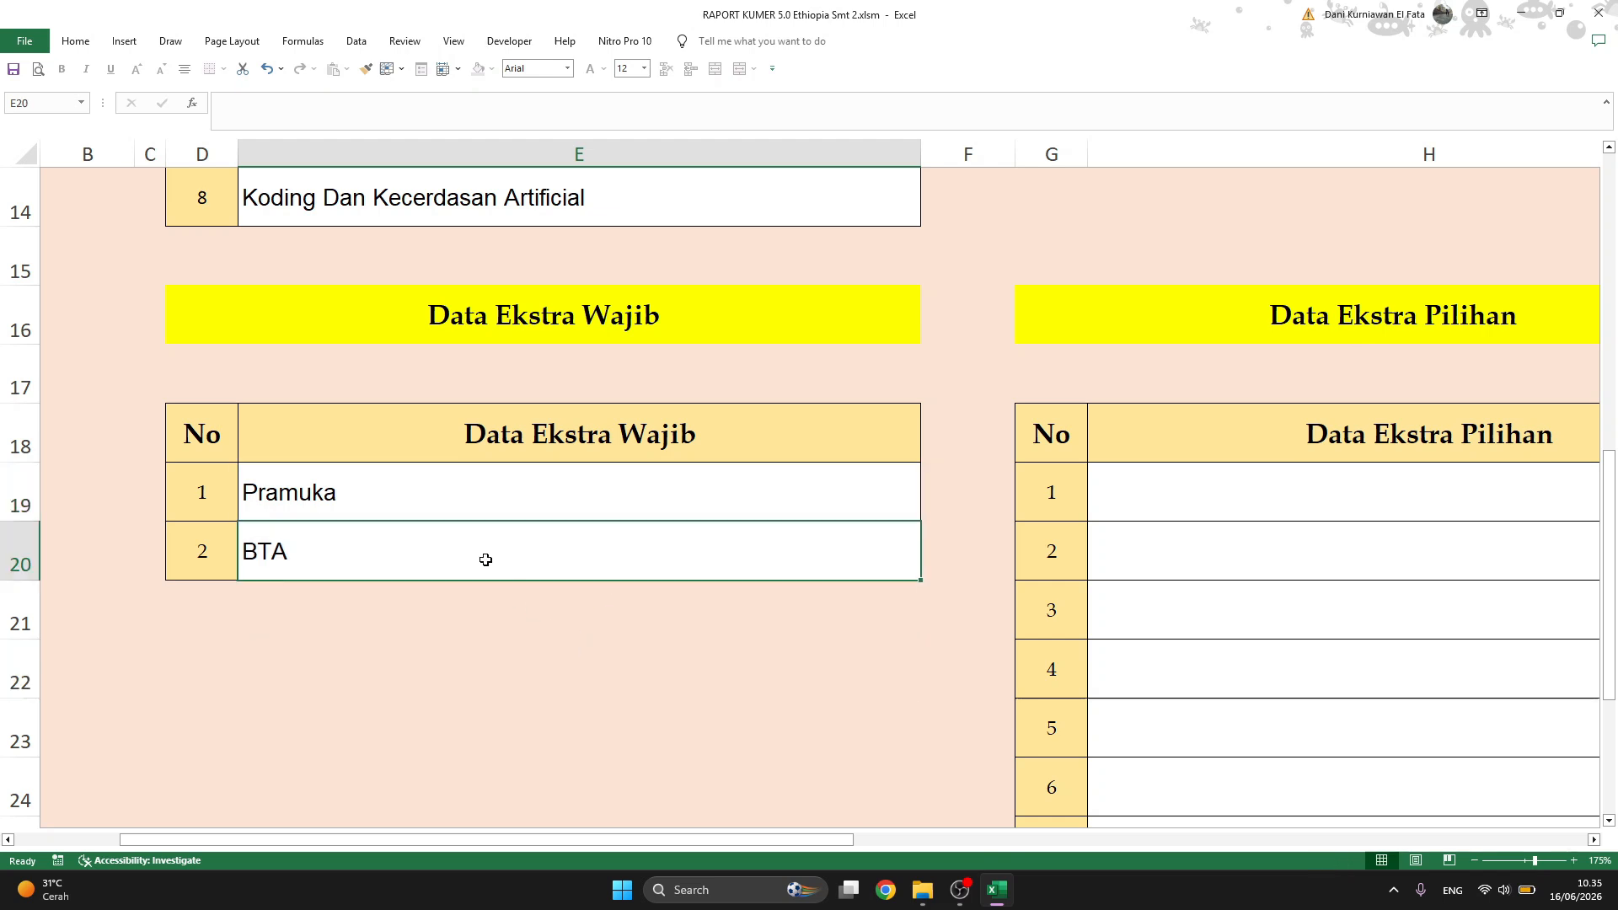
pyautogui.press('Delete')
pyautogui.click(518, 621)
pyautogui.click(679, 515)
pyautogui.click(676, 551)
pyautogui.click(582, 495)
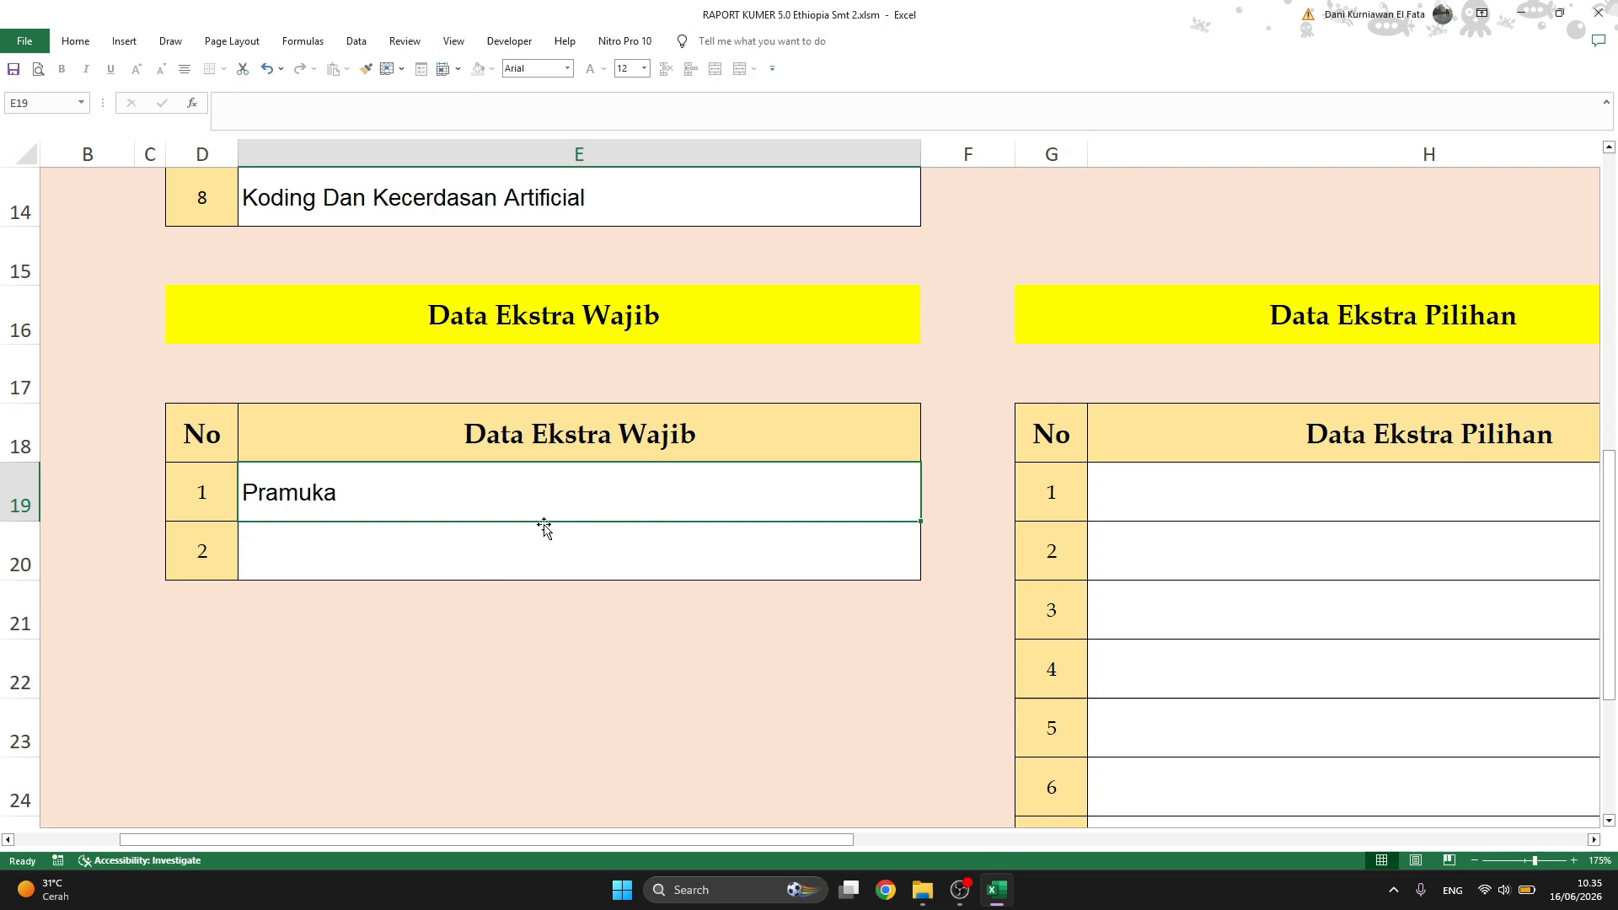
# - Enter BTA as the second compulsory extracurricular in the Data Ekstra Wajib table
pyautogui.click(336, 555)
pyautogui.write('BTA')
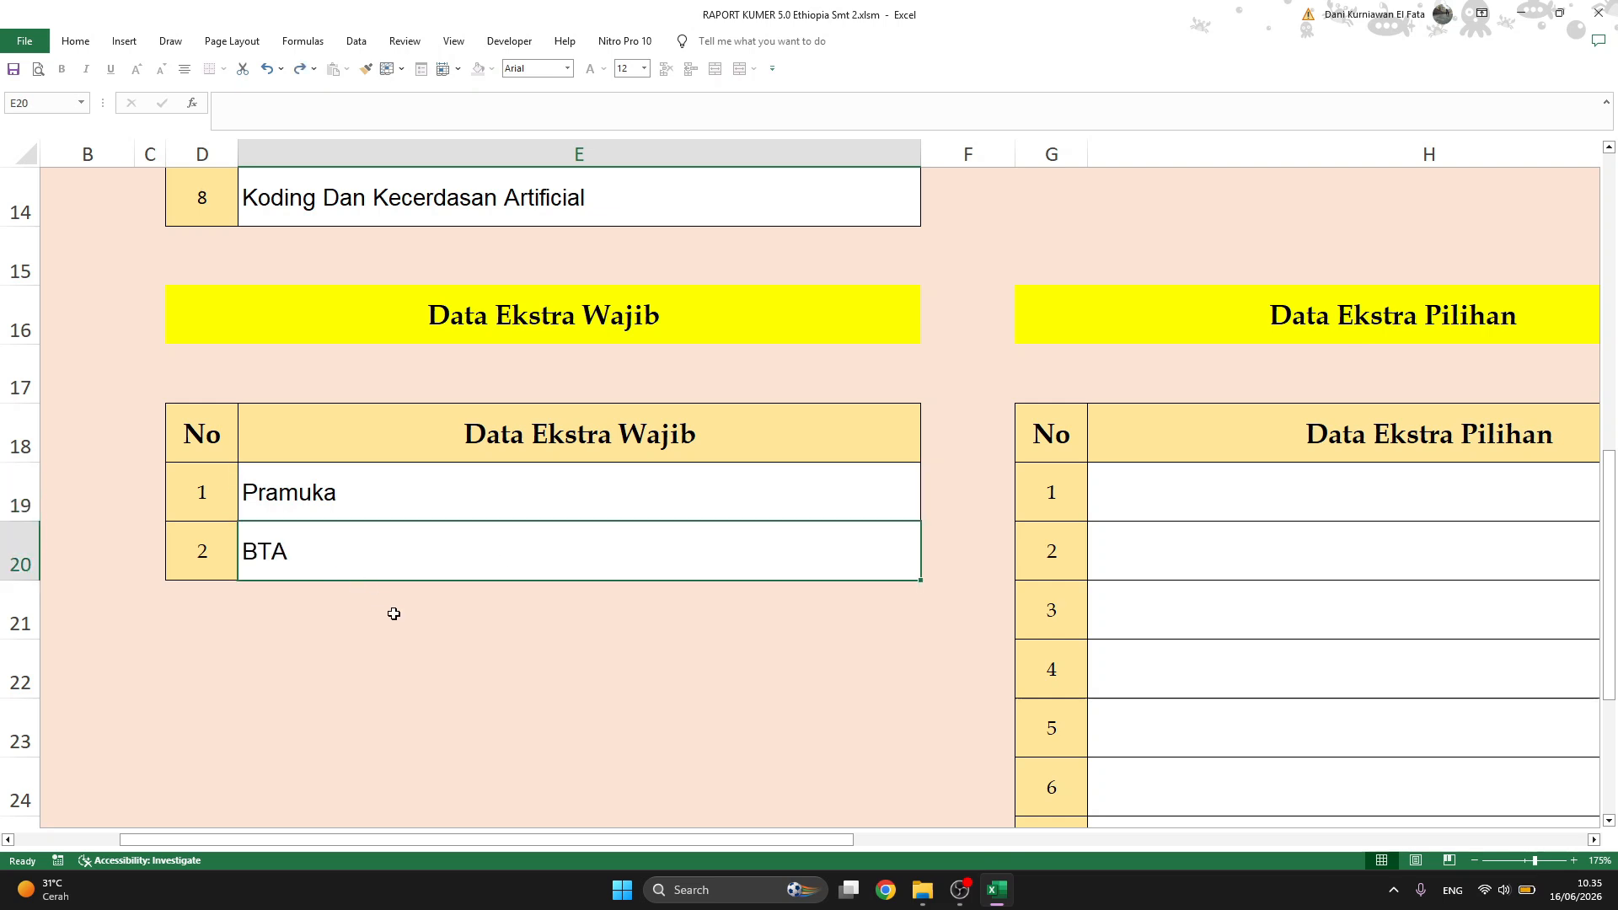
pyautogui.press('Return')
pyautogui.click(331, 556)
pyautogui.moveTo(433, 498); pyautogui.dragTo(438, 548)
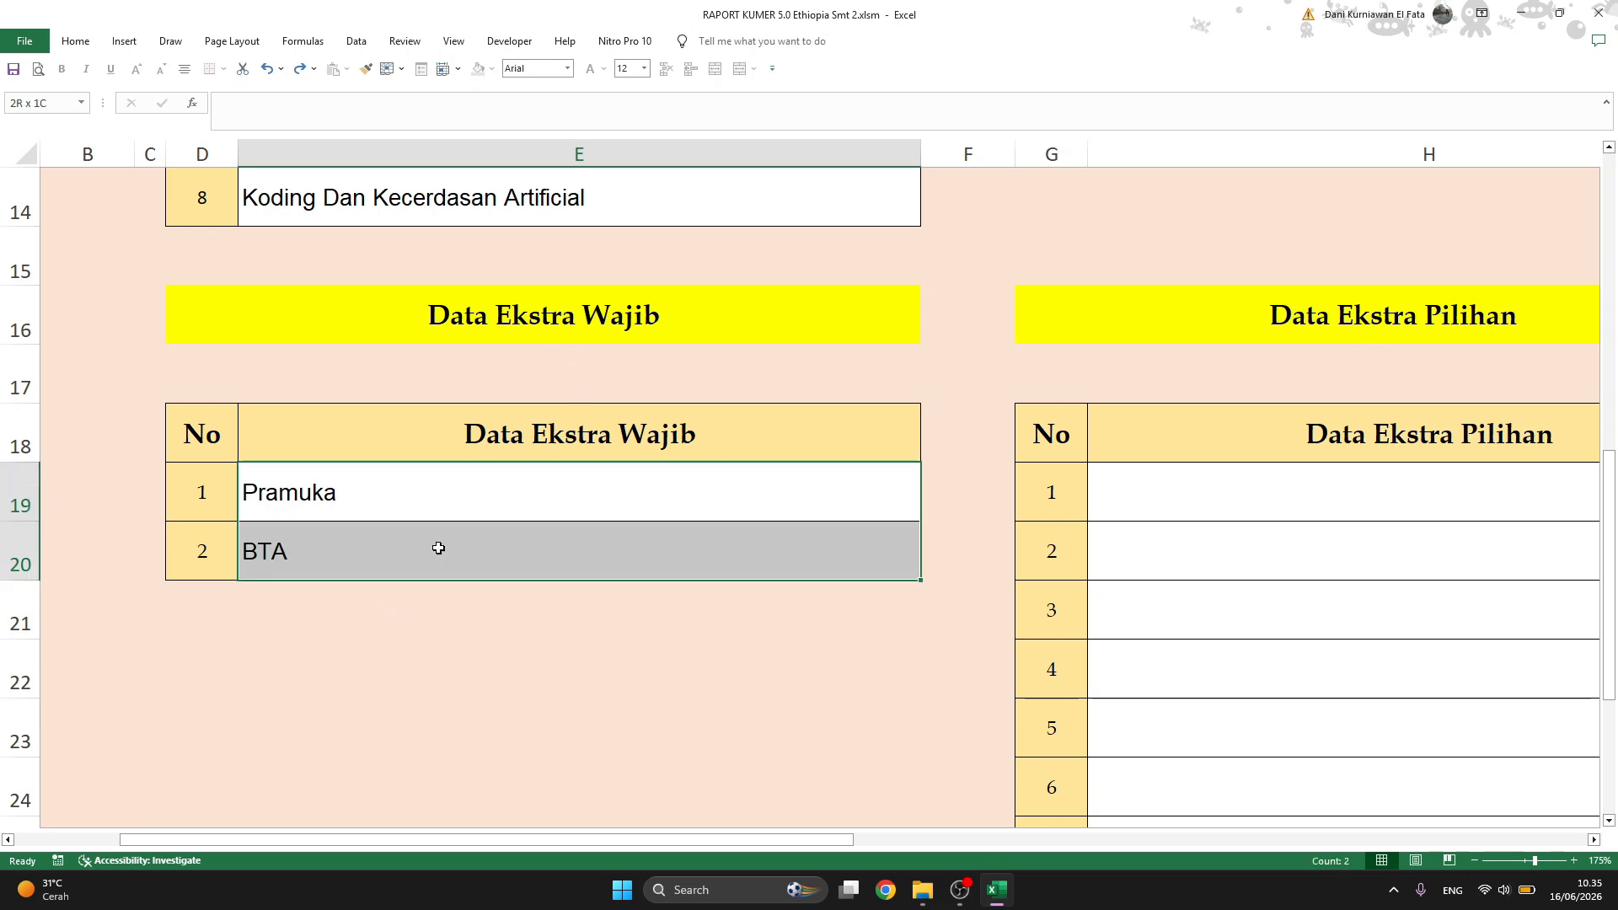
pyautogui.click(815, 714)
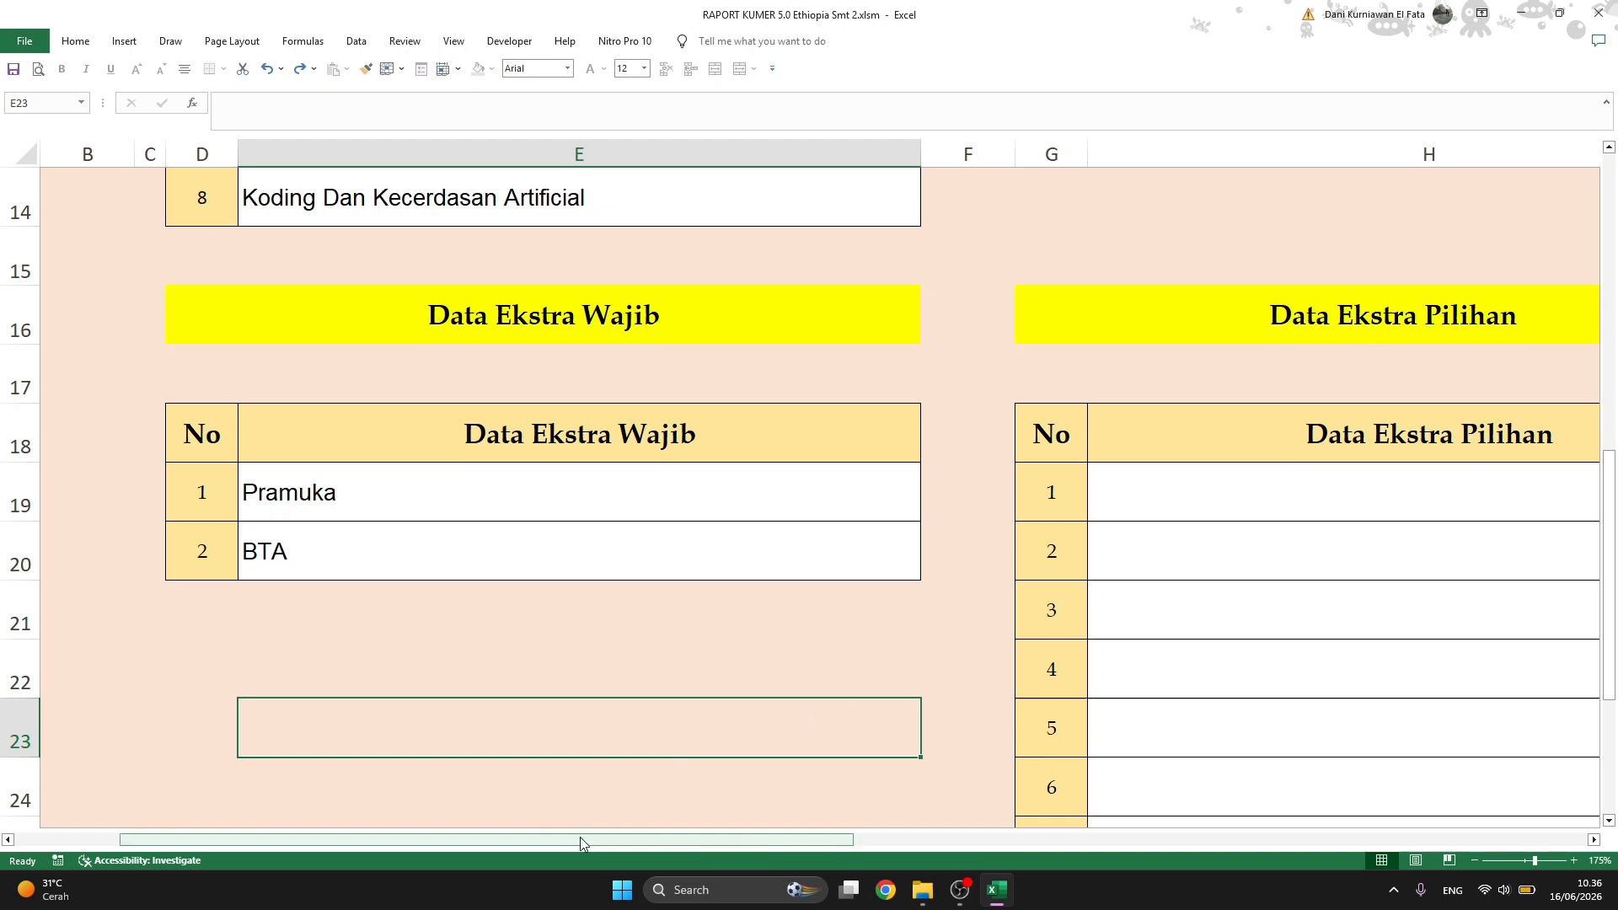
# - Enter Karate and Drumband as items 1 and 2 of the Data Ekstra Pilihan table
pyautogui.moveTo(580, 837); pyautogui.dragTo(970, 837)
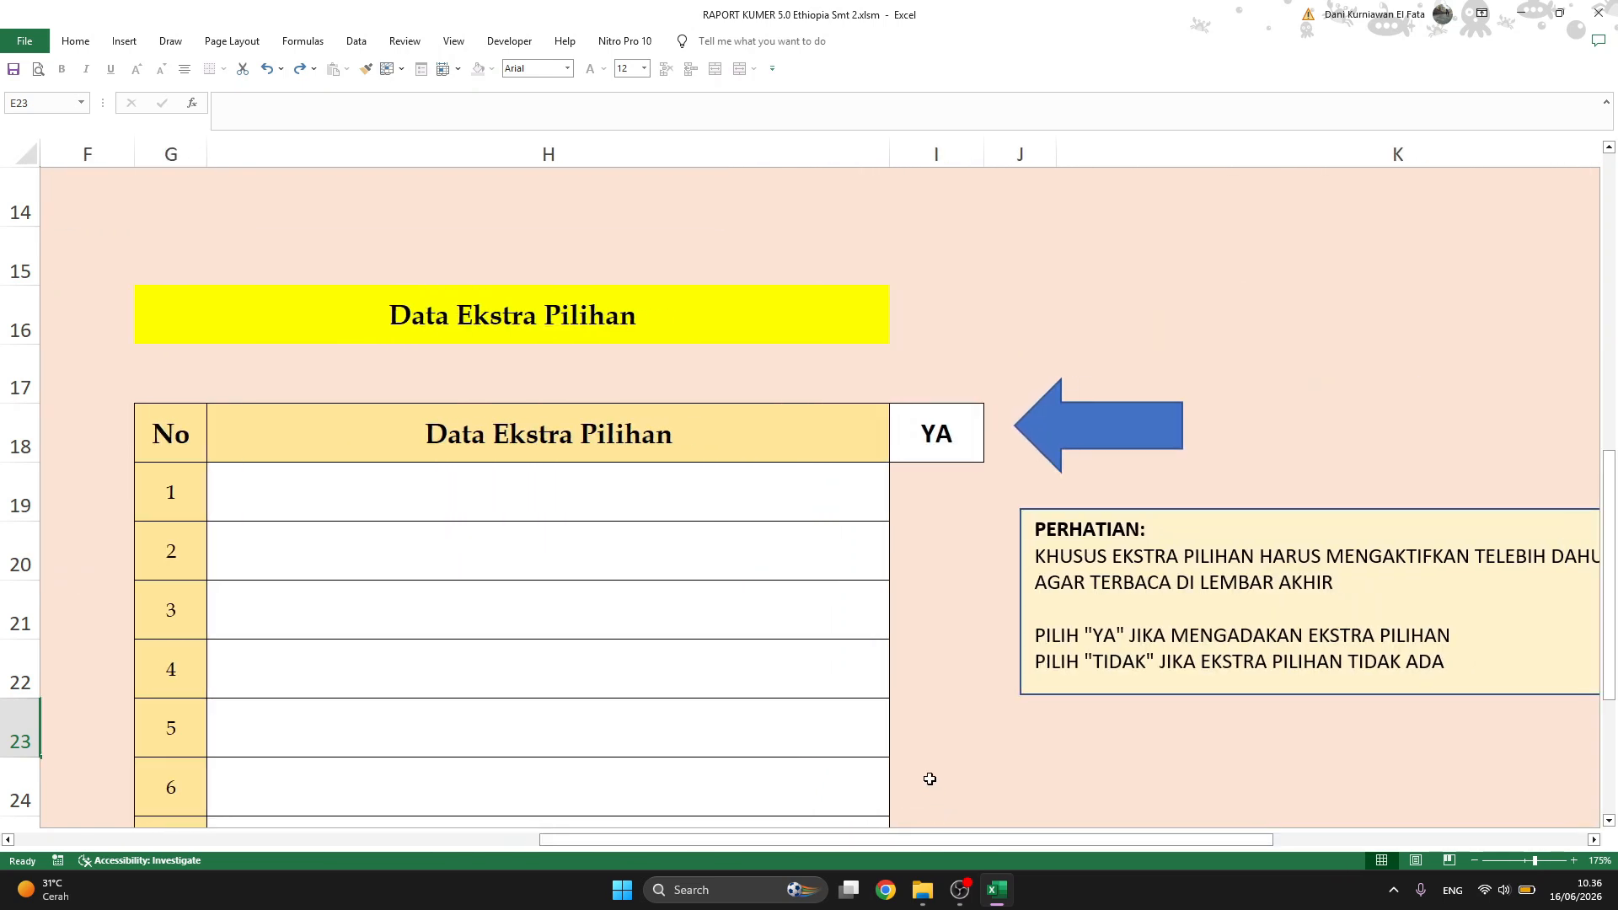
pyautogui.click(506, 324)
pyautogui.click(403, 509)
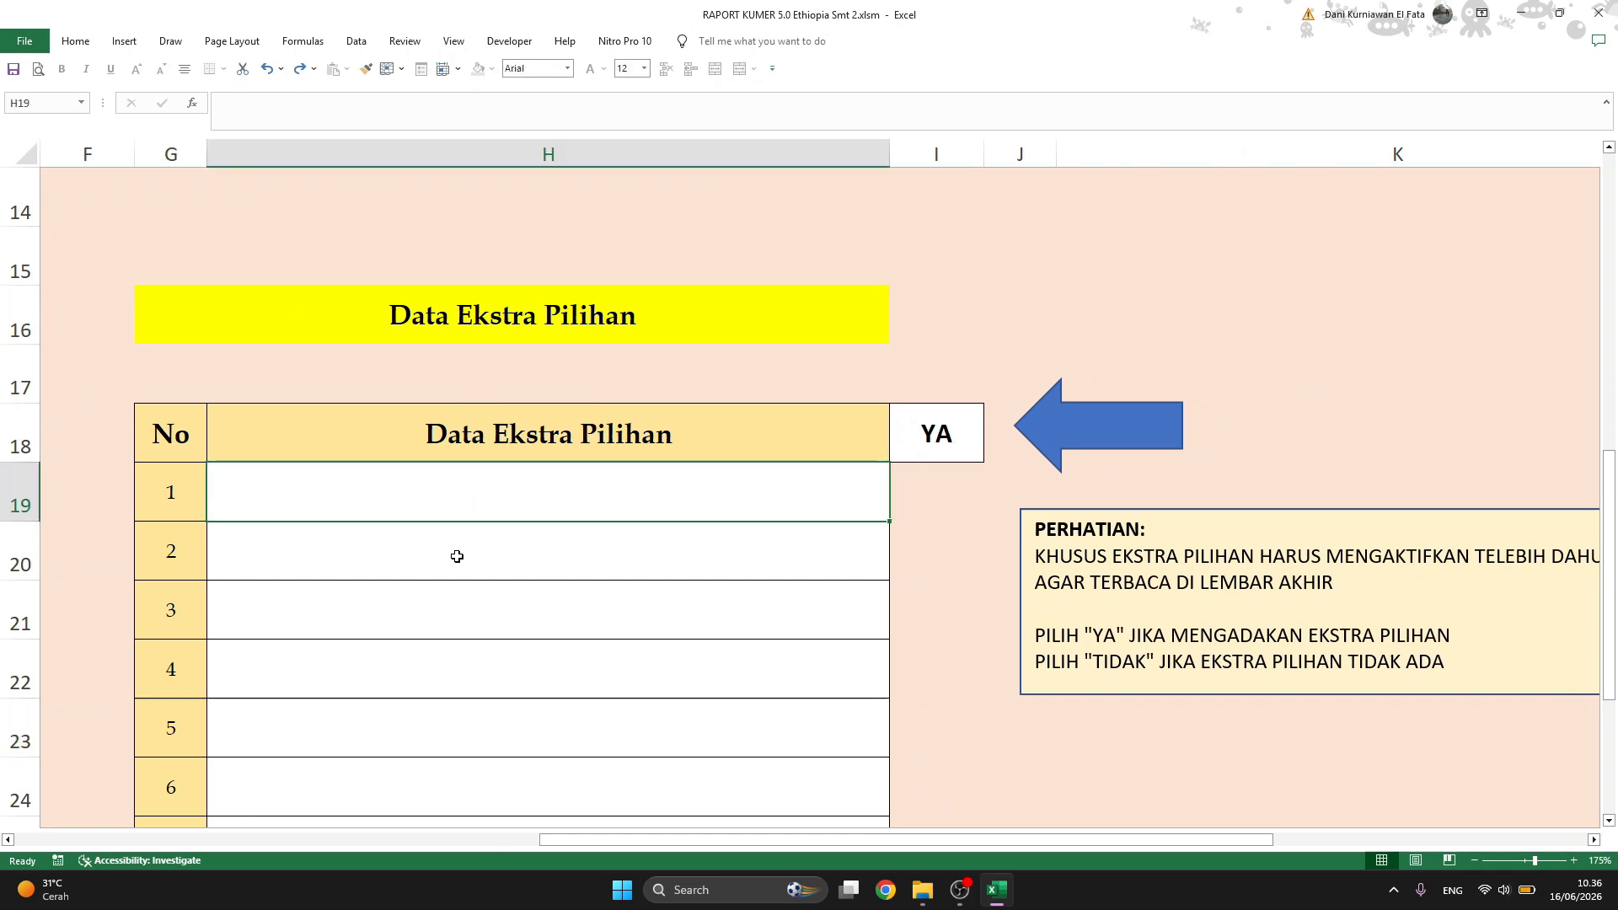
pyautogui.write('Karat e')
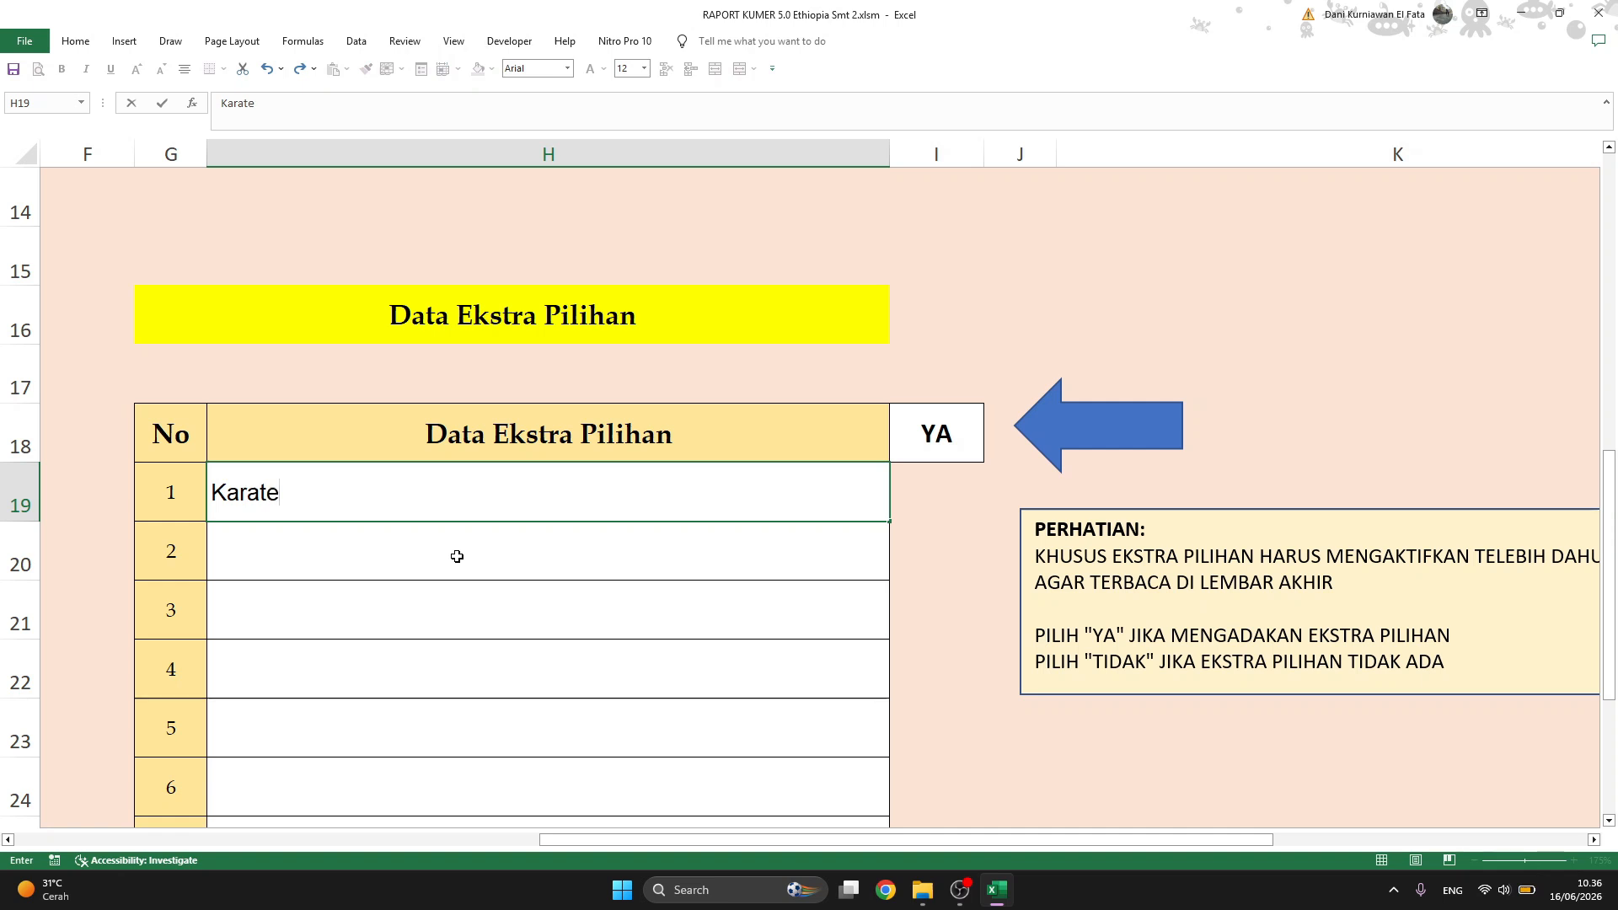
pyautogui.press('Return')
pyautogui.write('Drumband')
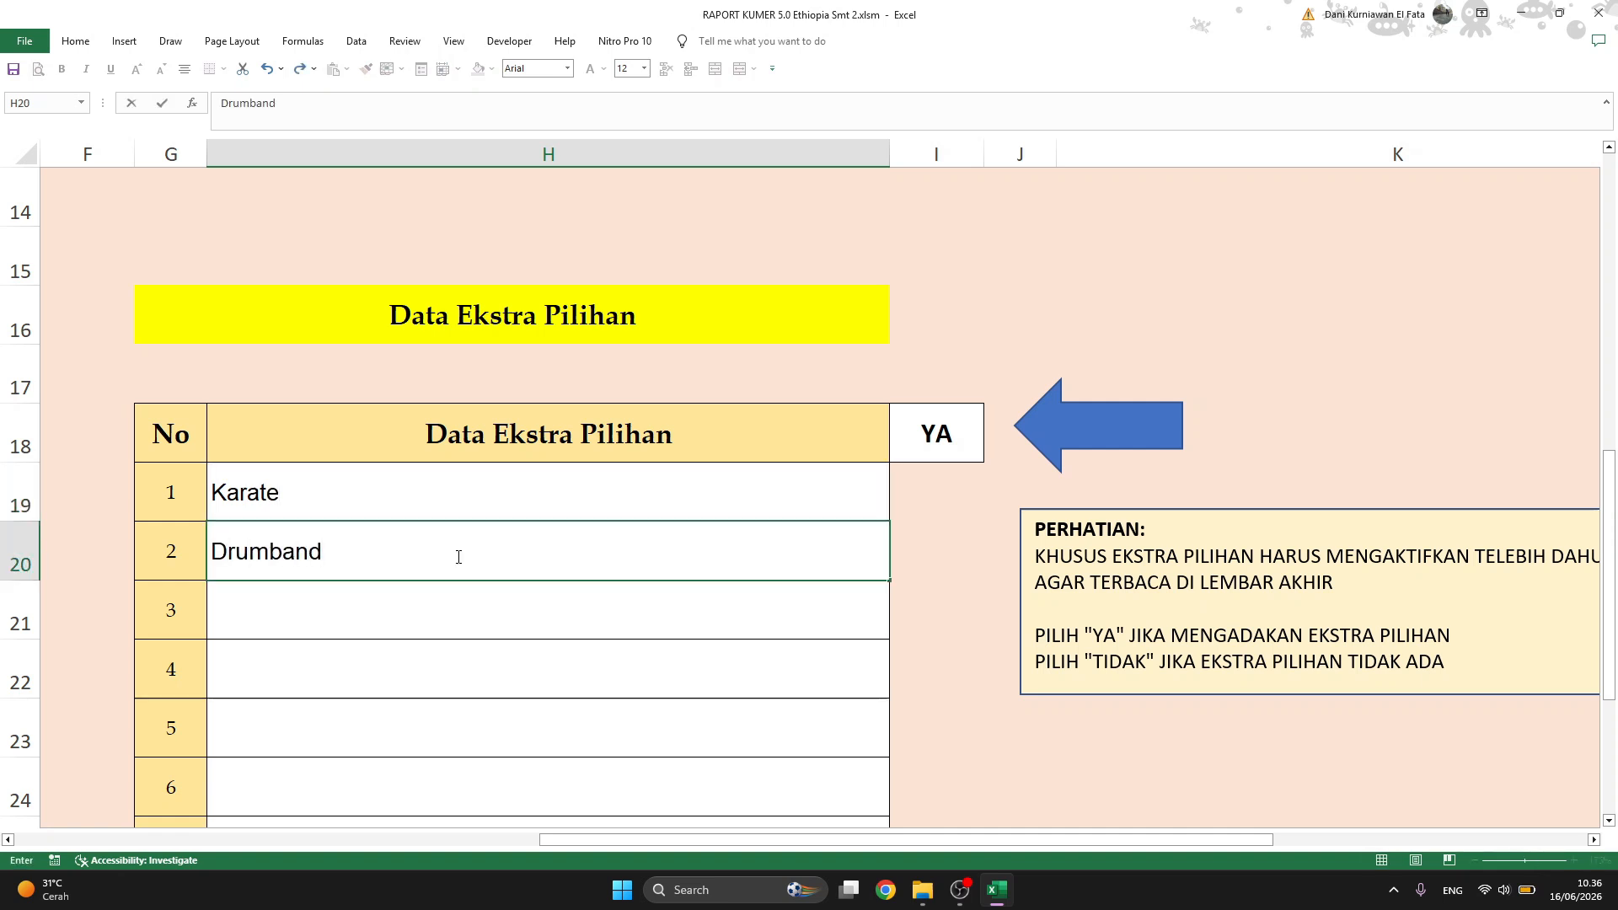
pyautogui.click(461, 645)
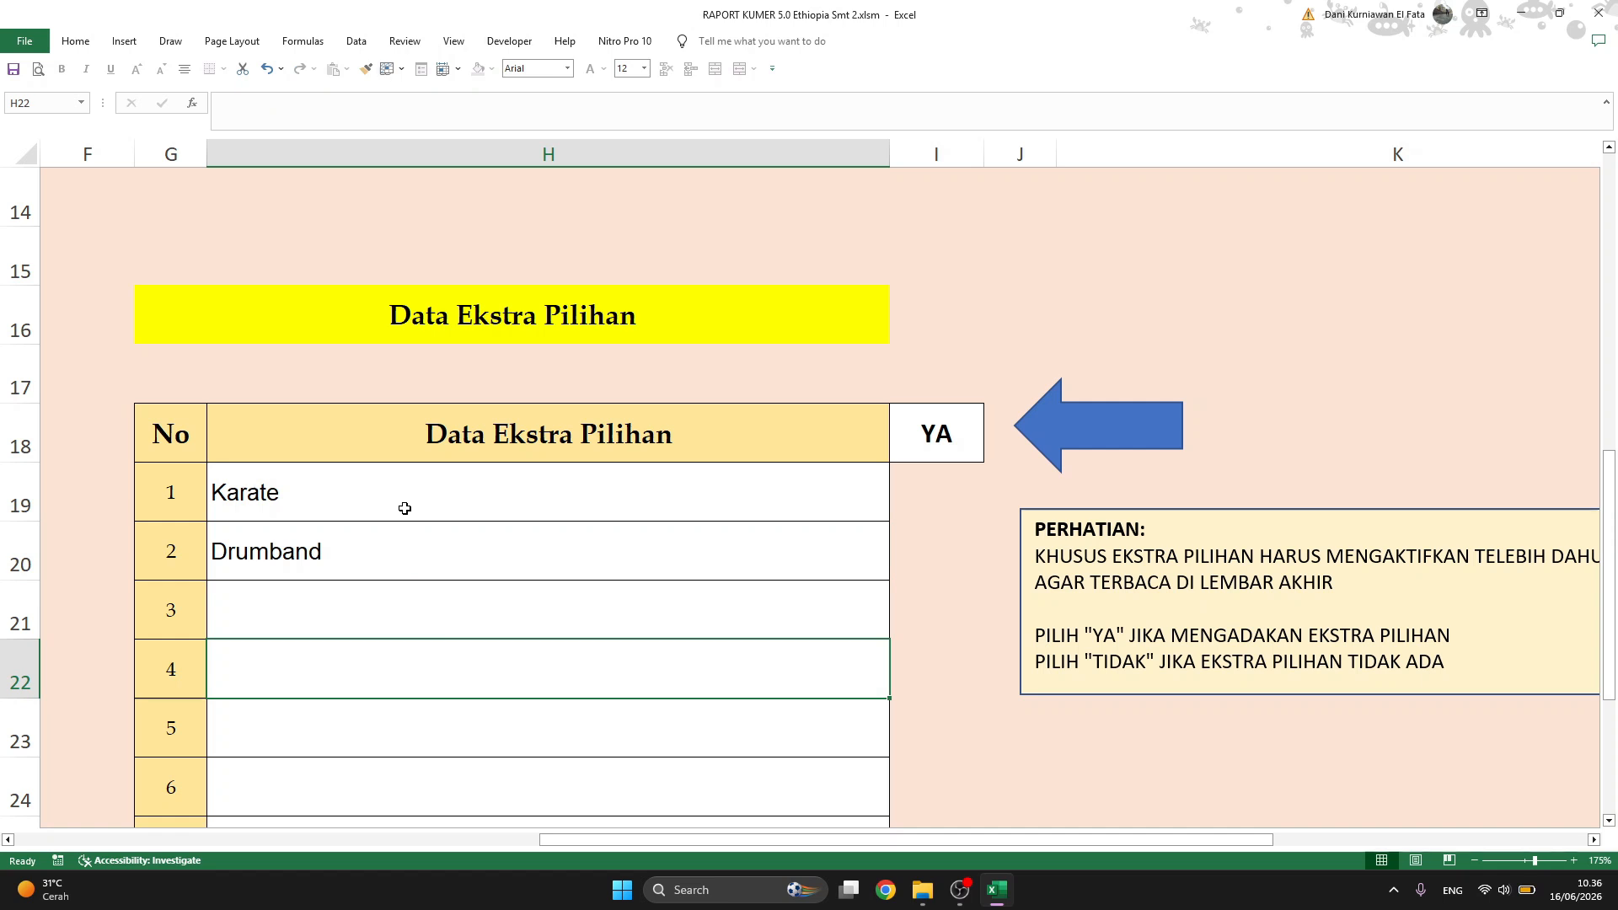
pyautogui.moveTo(406, 535)
pyautogui.mouseDown()
pyautogui.moveTo(405, 513)
pyautogui.moveTo(408, 539)
pyautogui.mouseUp()
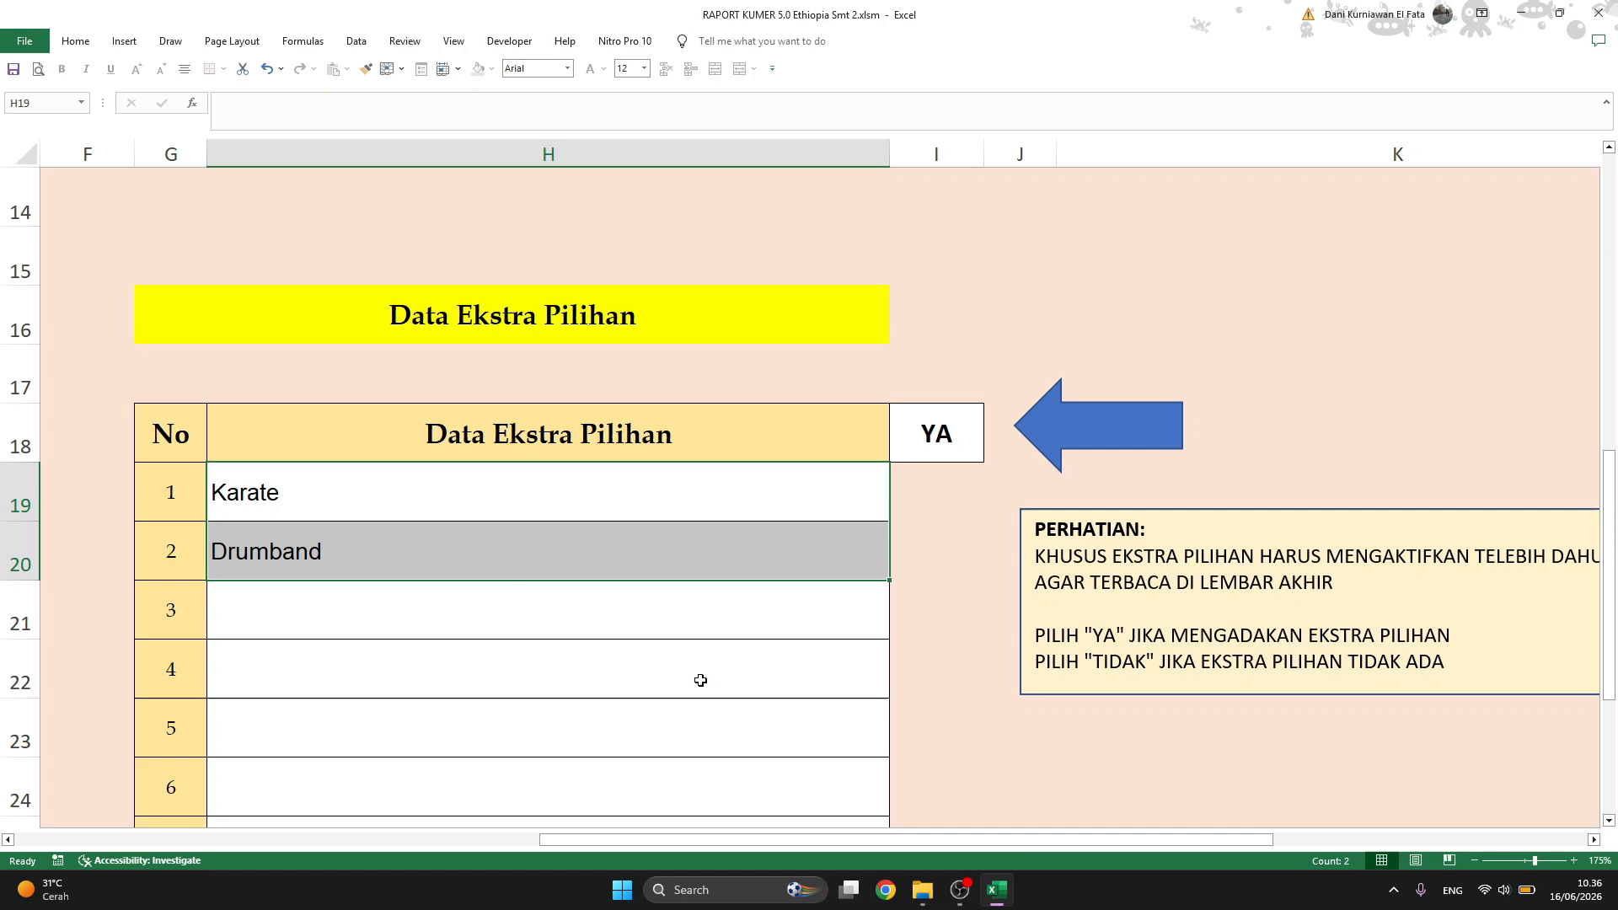
# - Return to the workbook's home menu and open the Data Siswa sheet
pyautogui.scroll(-3, 700, 680)
pyautogui.scroll(-2, 700, 680)
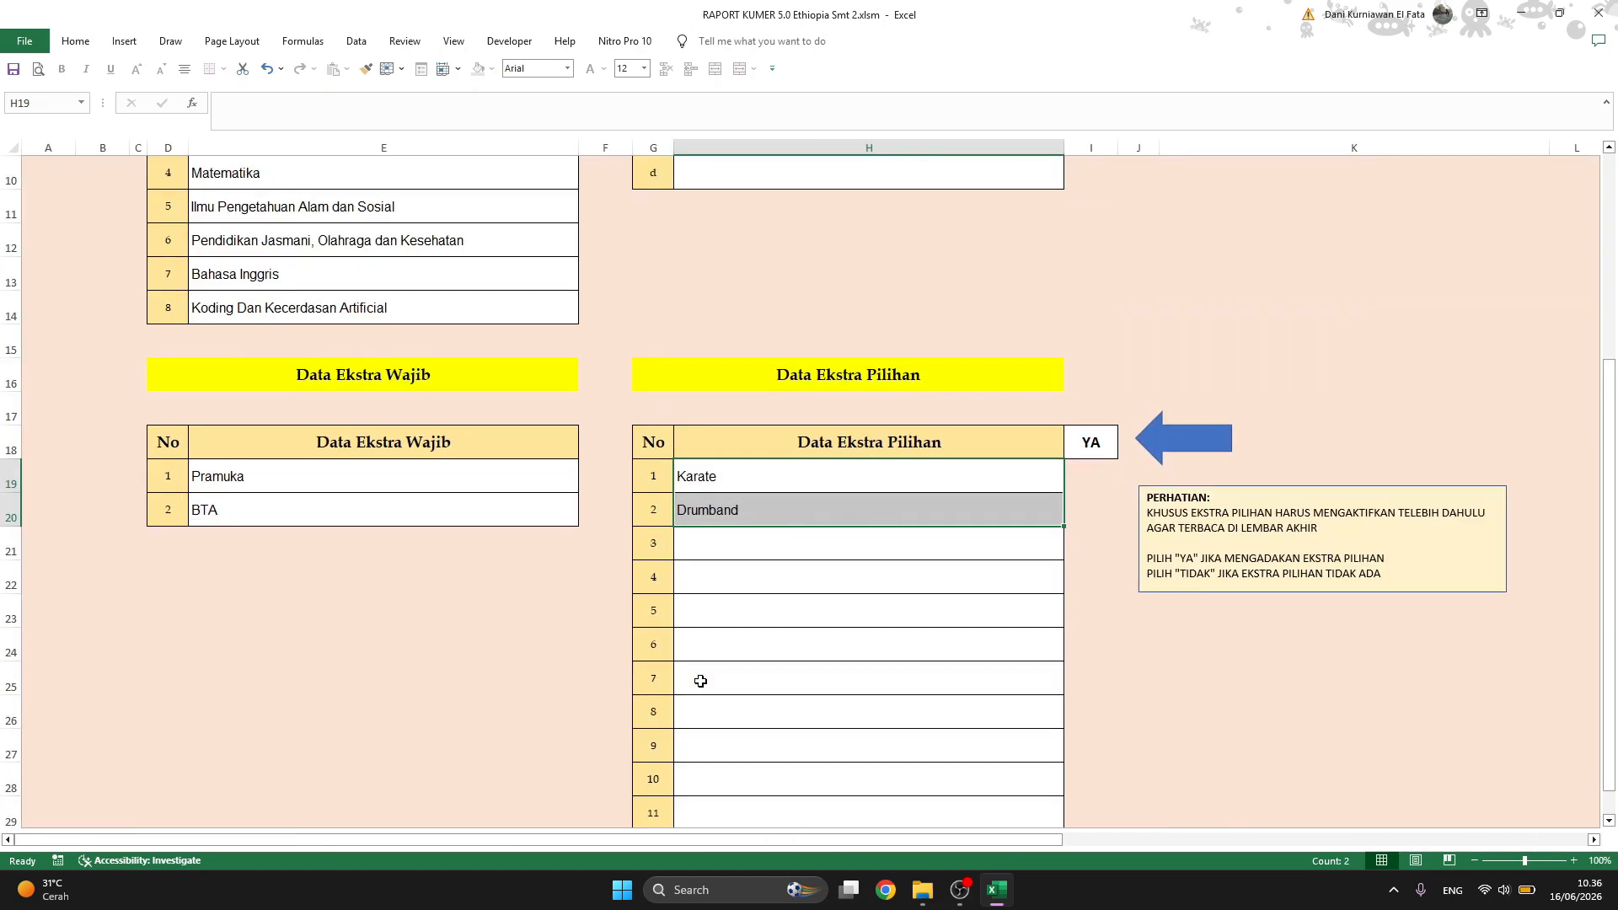
pyautogui.scroll(2, 700, 680)
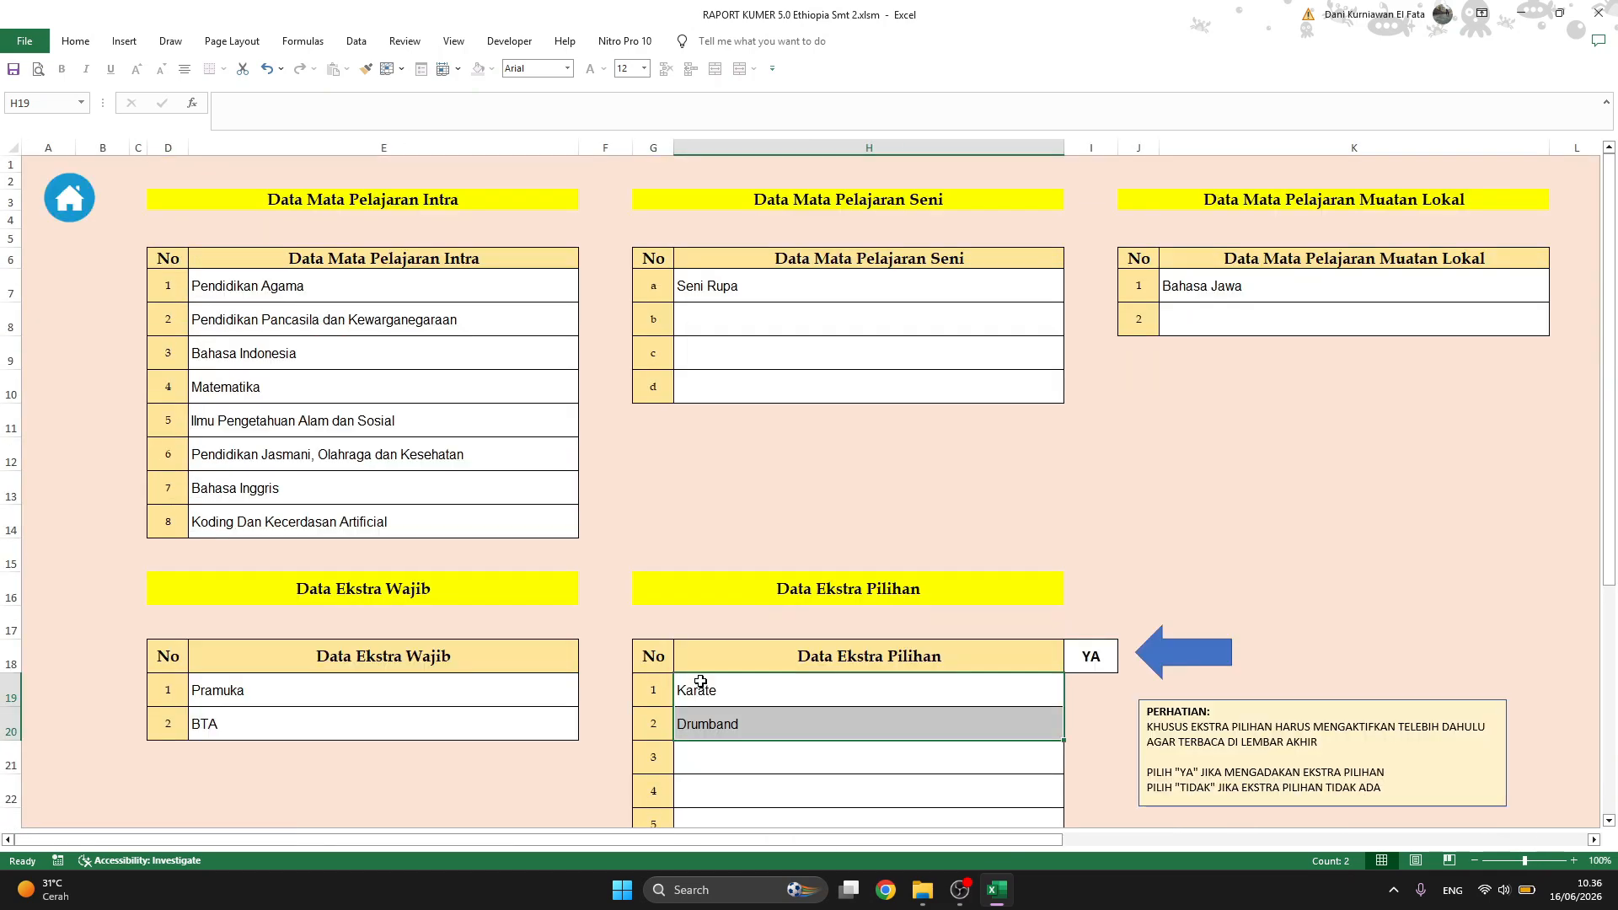
pyautogui.click(69, 220)
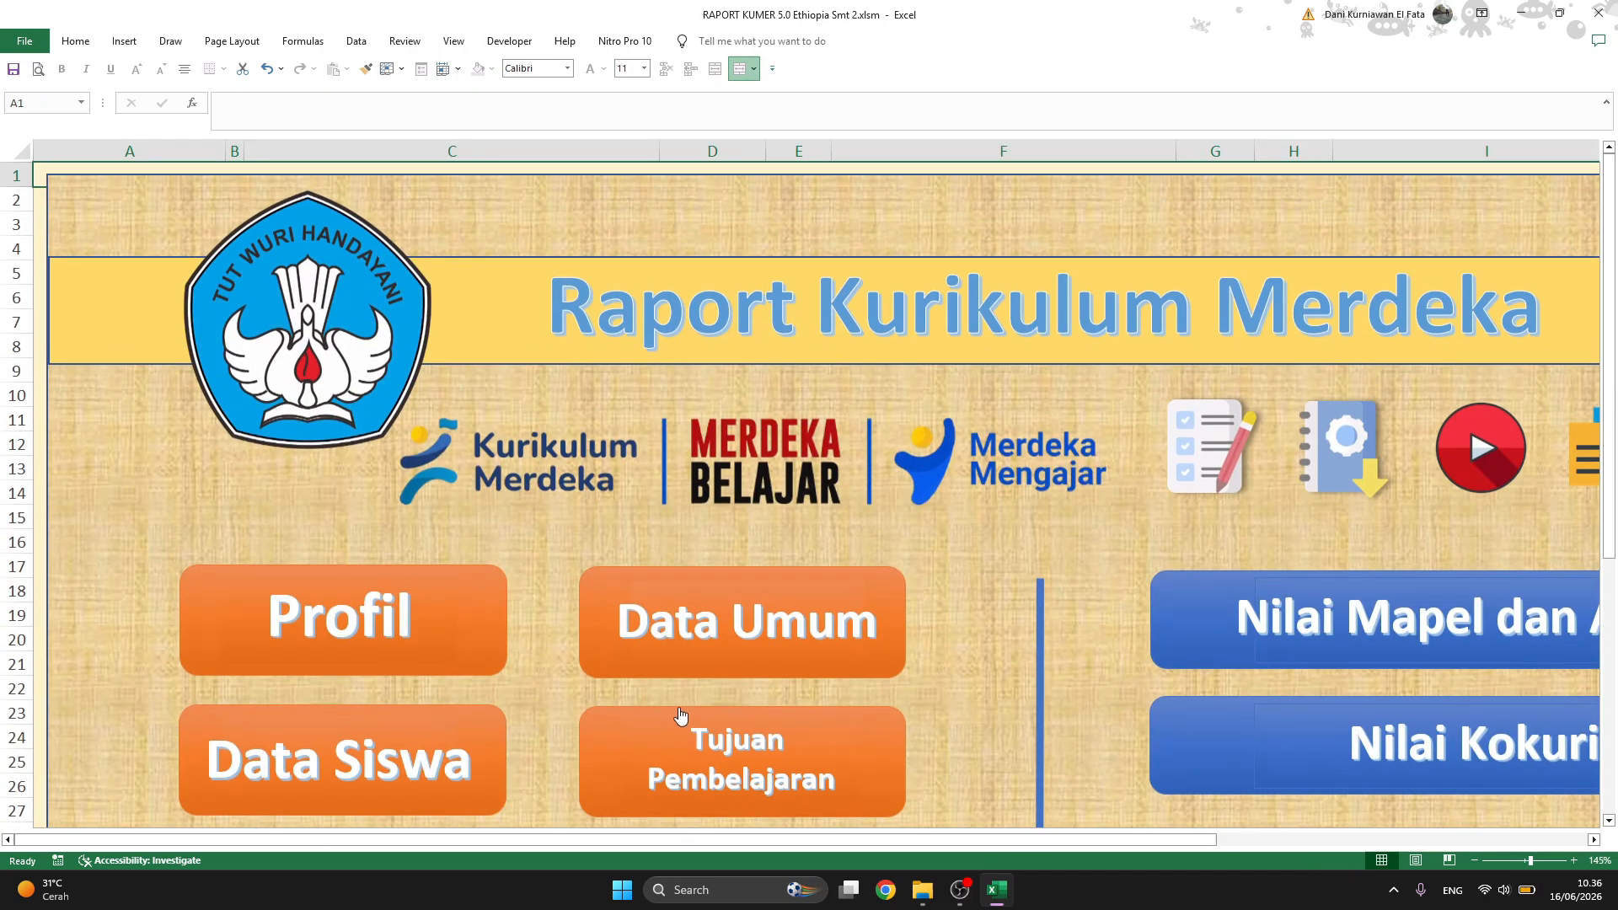
pyautogui.scroll(-2, 681, 715)
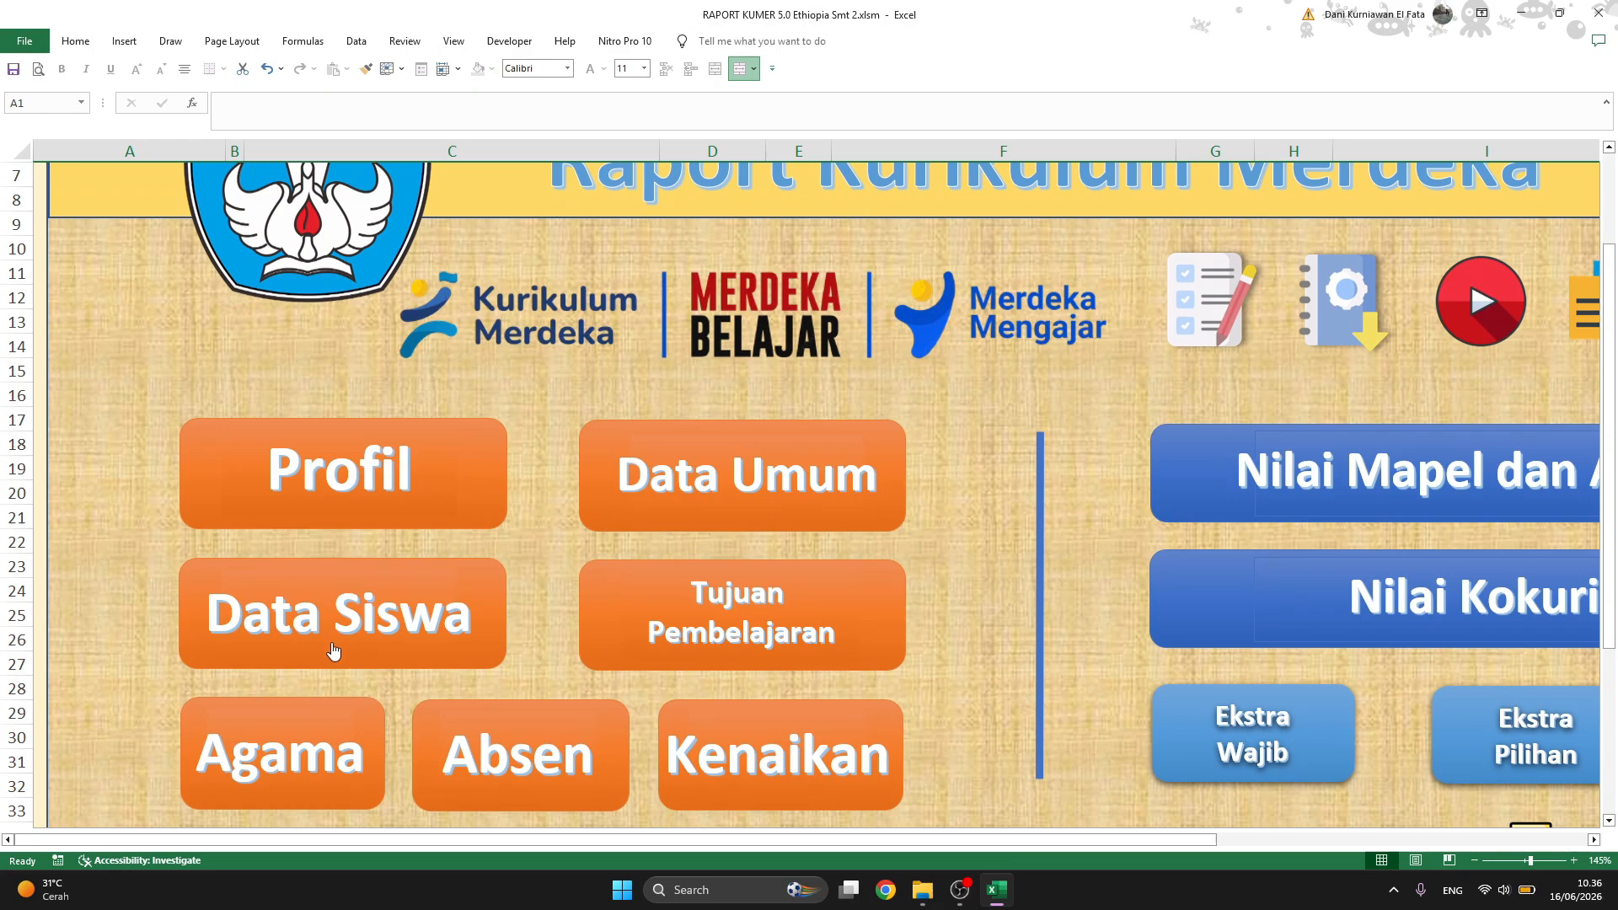
pyautogui.scroll(-2, 423, 637)
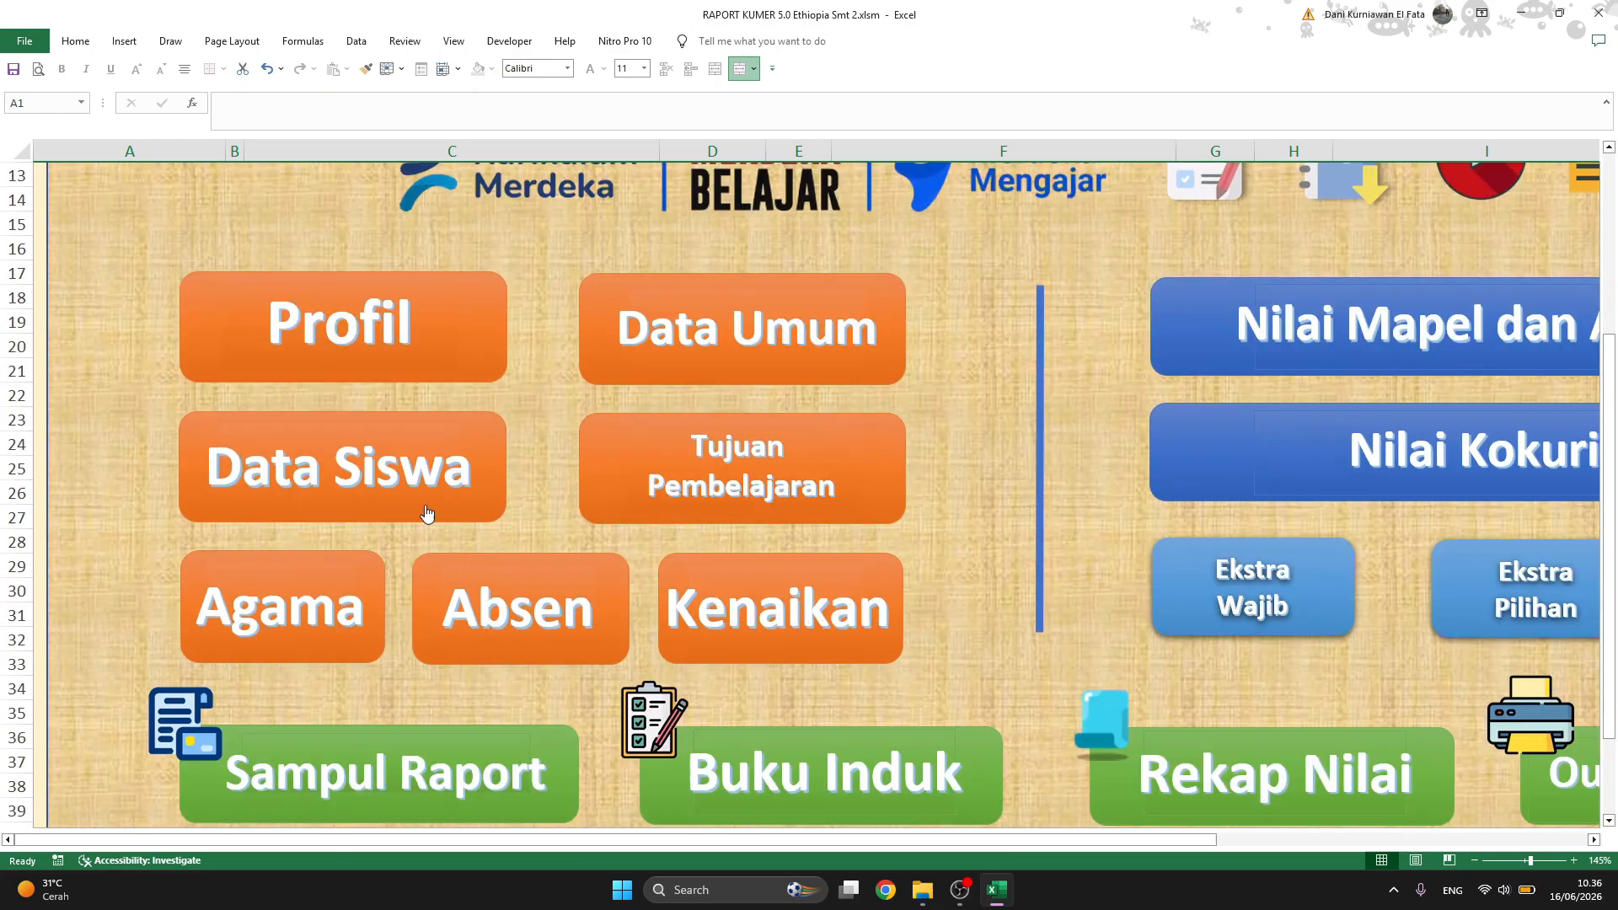
pyautogui.click(420, 480)
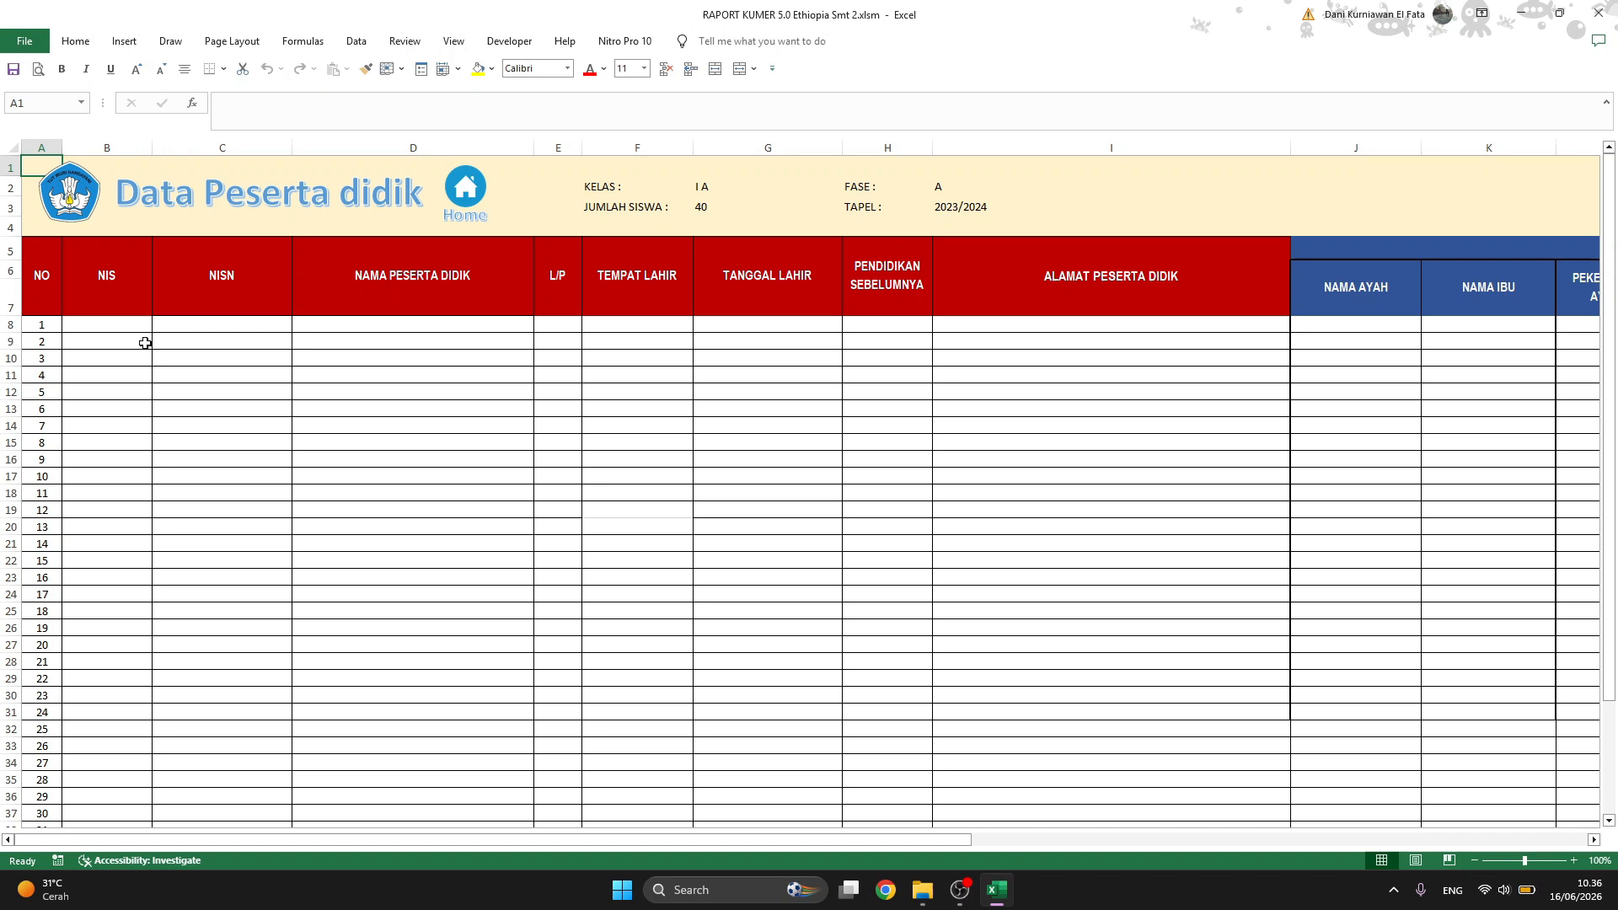
# - Examine the student, parent and guardian columns of the Data Peserta didik table, including the L/P options for the first student
pyautogui.click(127, 324)
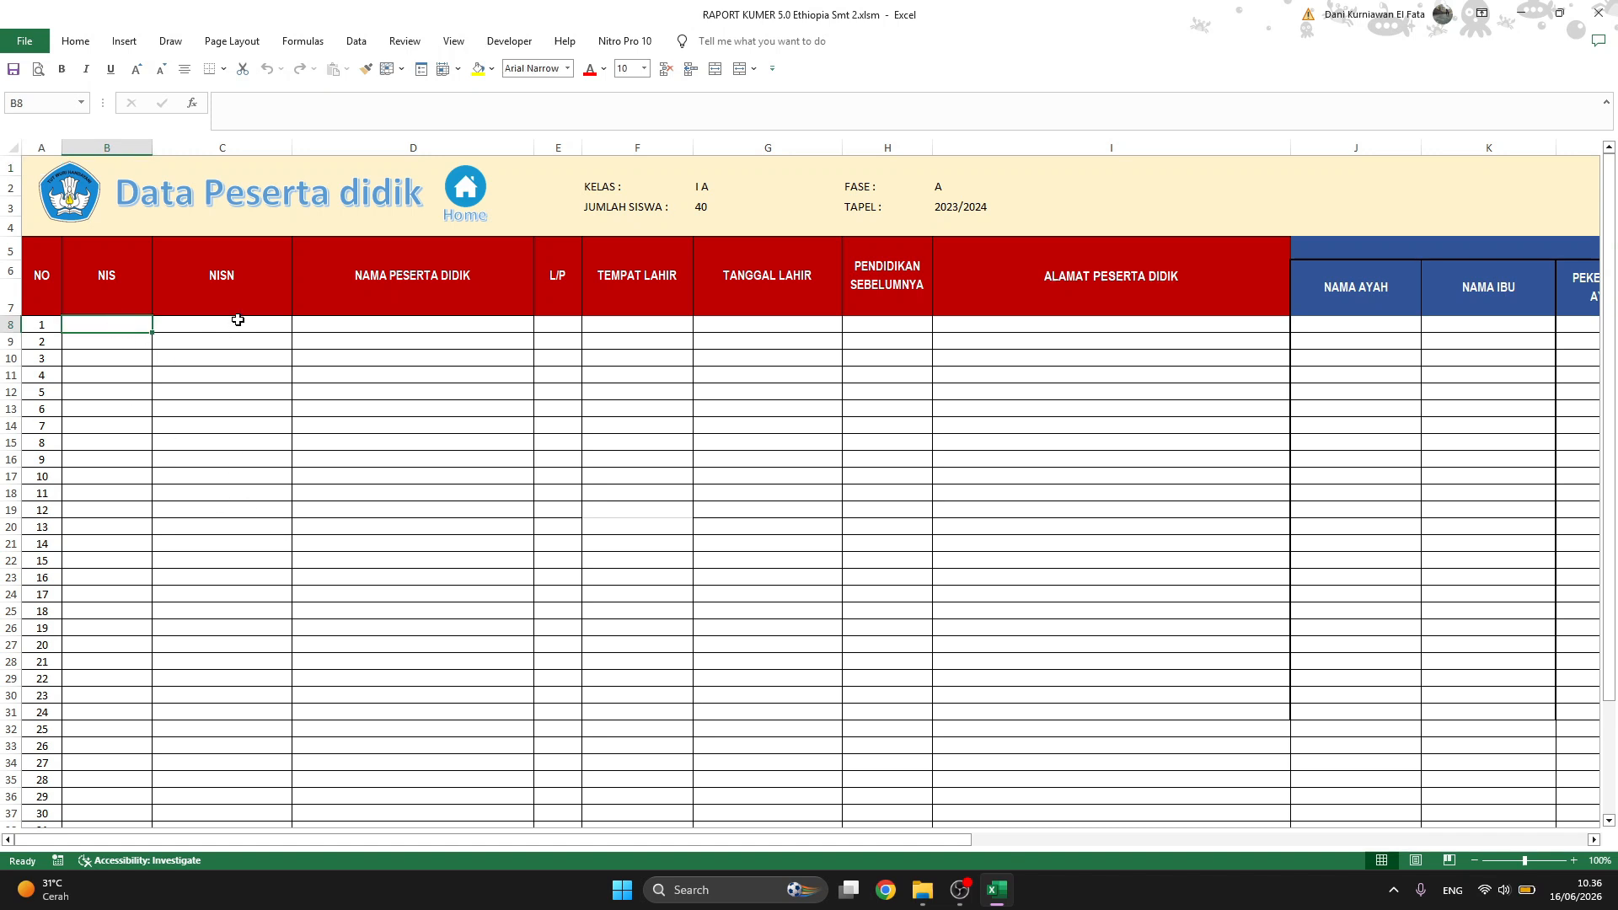
pyautogui.click(435, 319)
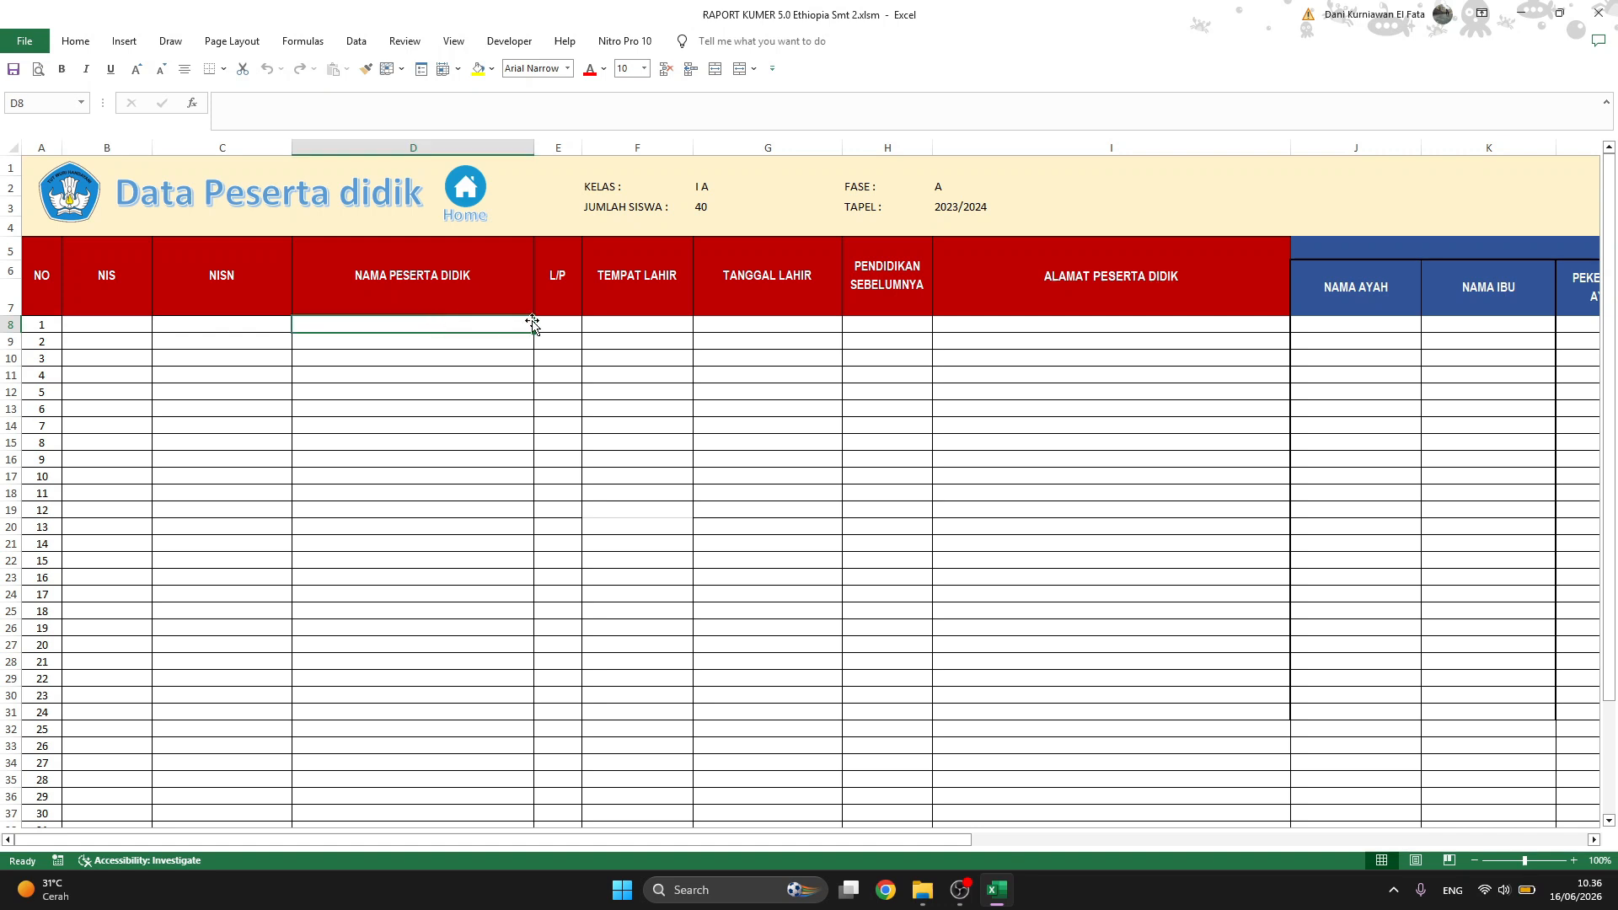
pyautogui.click(553, 324)
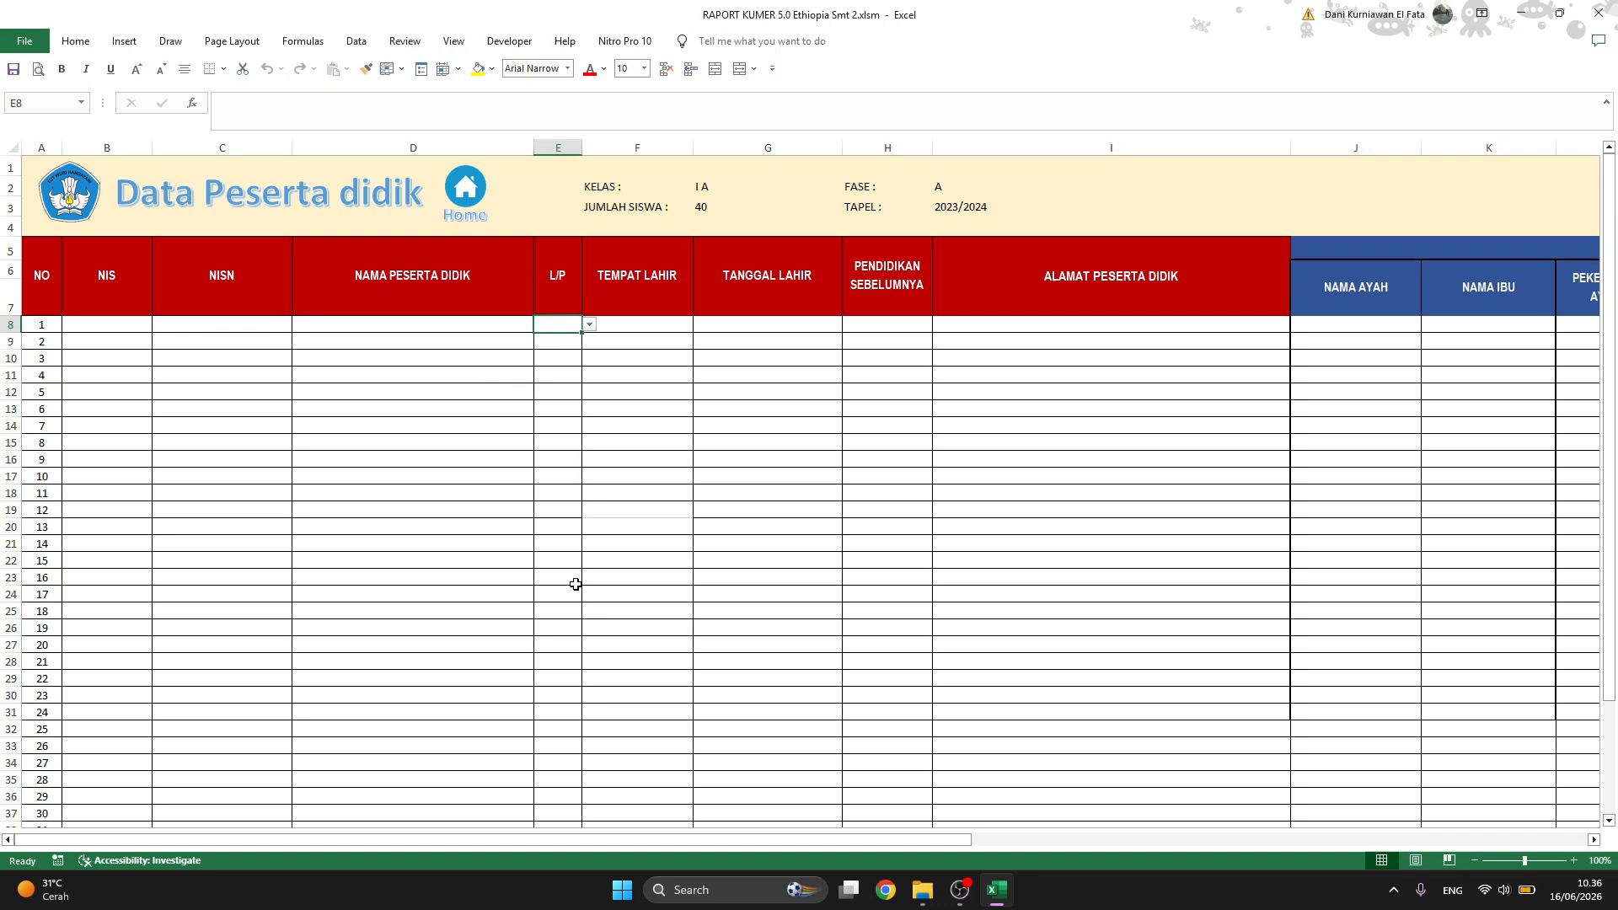
pyautogui.click(591, 326)
pyautogui.click(580, 324)
pyautogui.click(641, 337)
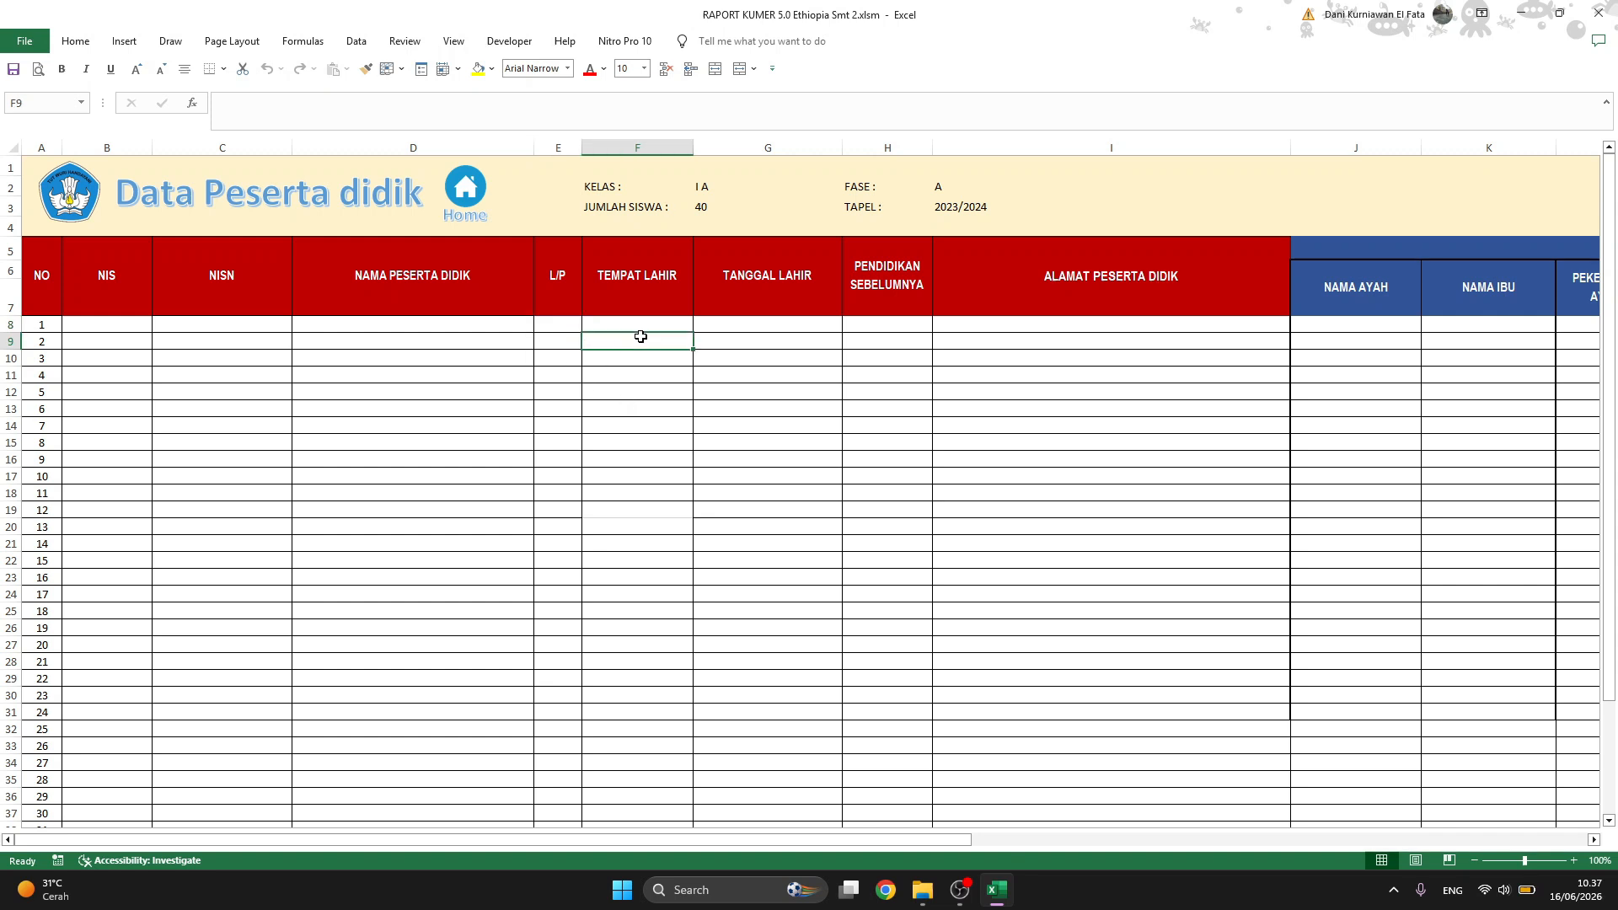
pyautogui.click(550, 320)
pyautogui.click(634, 326)
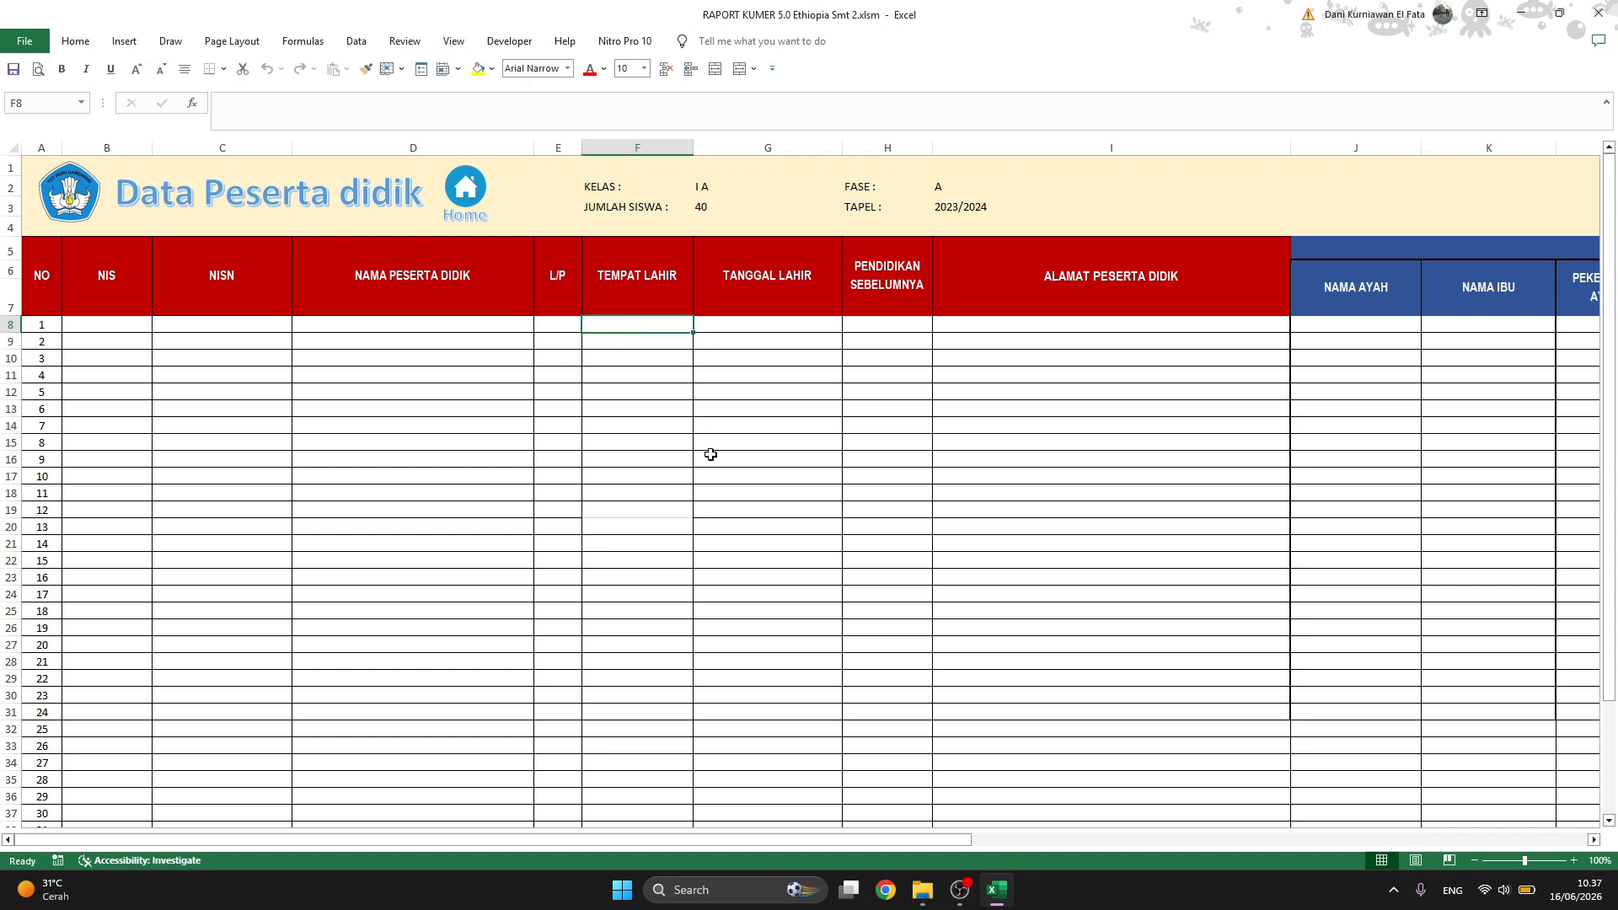
pyautogui.moveTo(847, 839); pyautogui.dragTo(1374, 836)
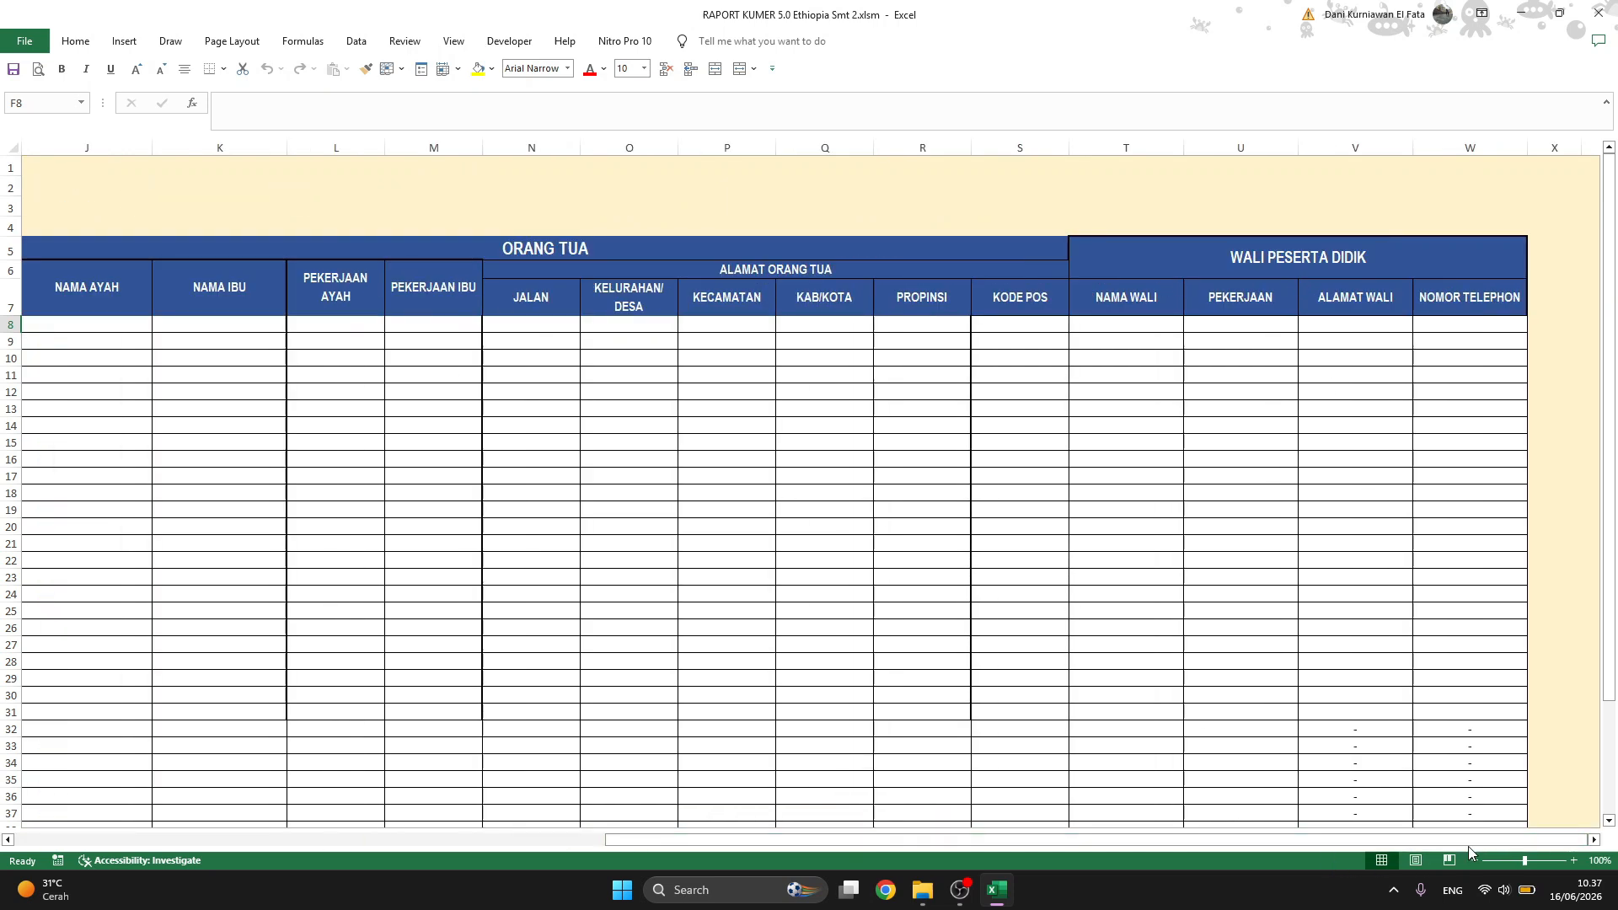
pyautogui.moveTo(1471, 841); pyautogui.dragTo(1471, 842)
pyautogui.moveTo(889, 845); pyautogui.dragTo(455, 809)
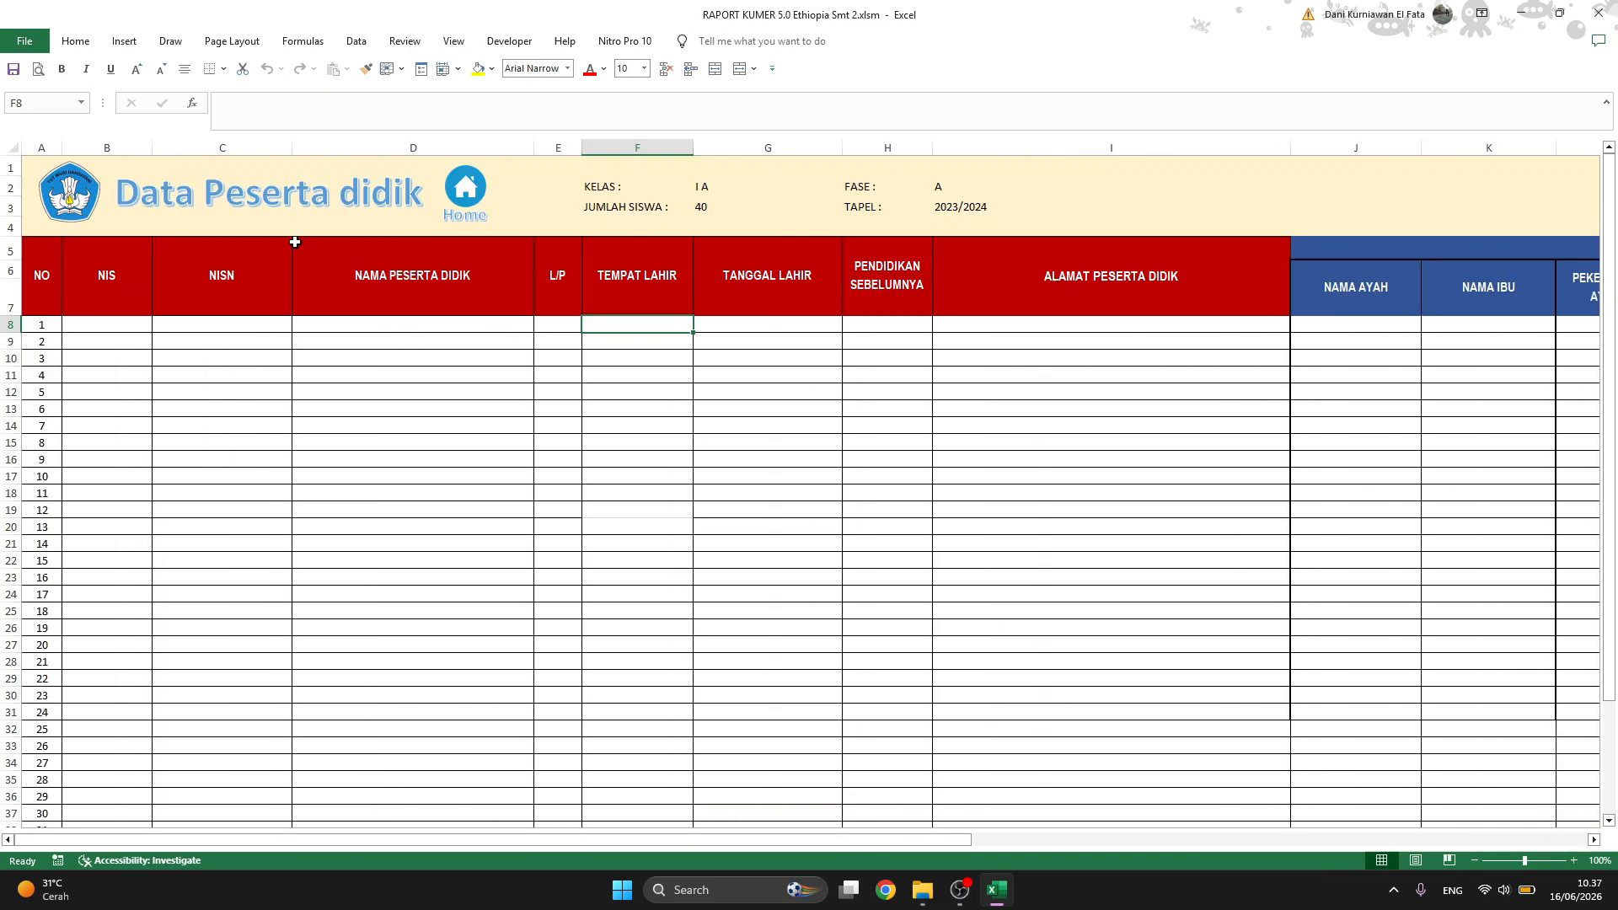
# - Open the Tujuan Pembelajaran menu from the home sheet and look into its PKN section
pyautogui.click(465, 188)
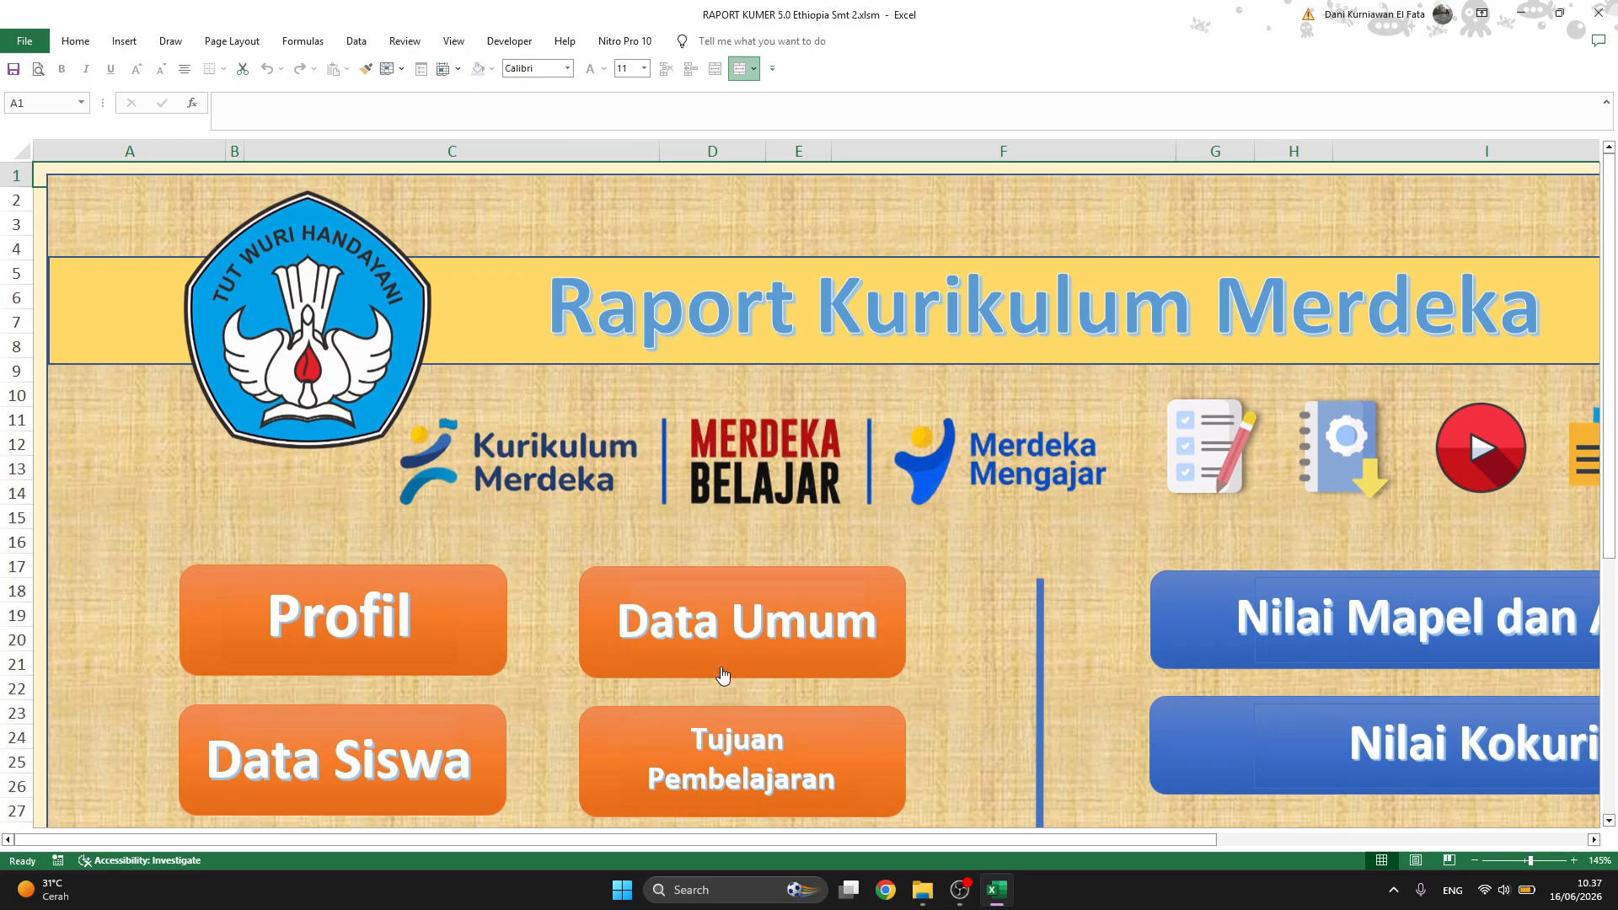
pyautogui.scroll(-3, 725, 670)
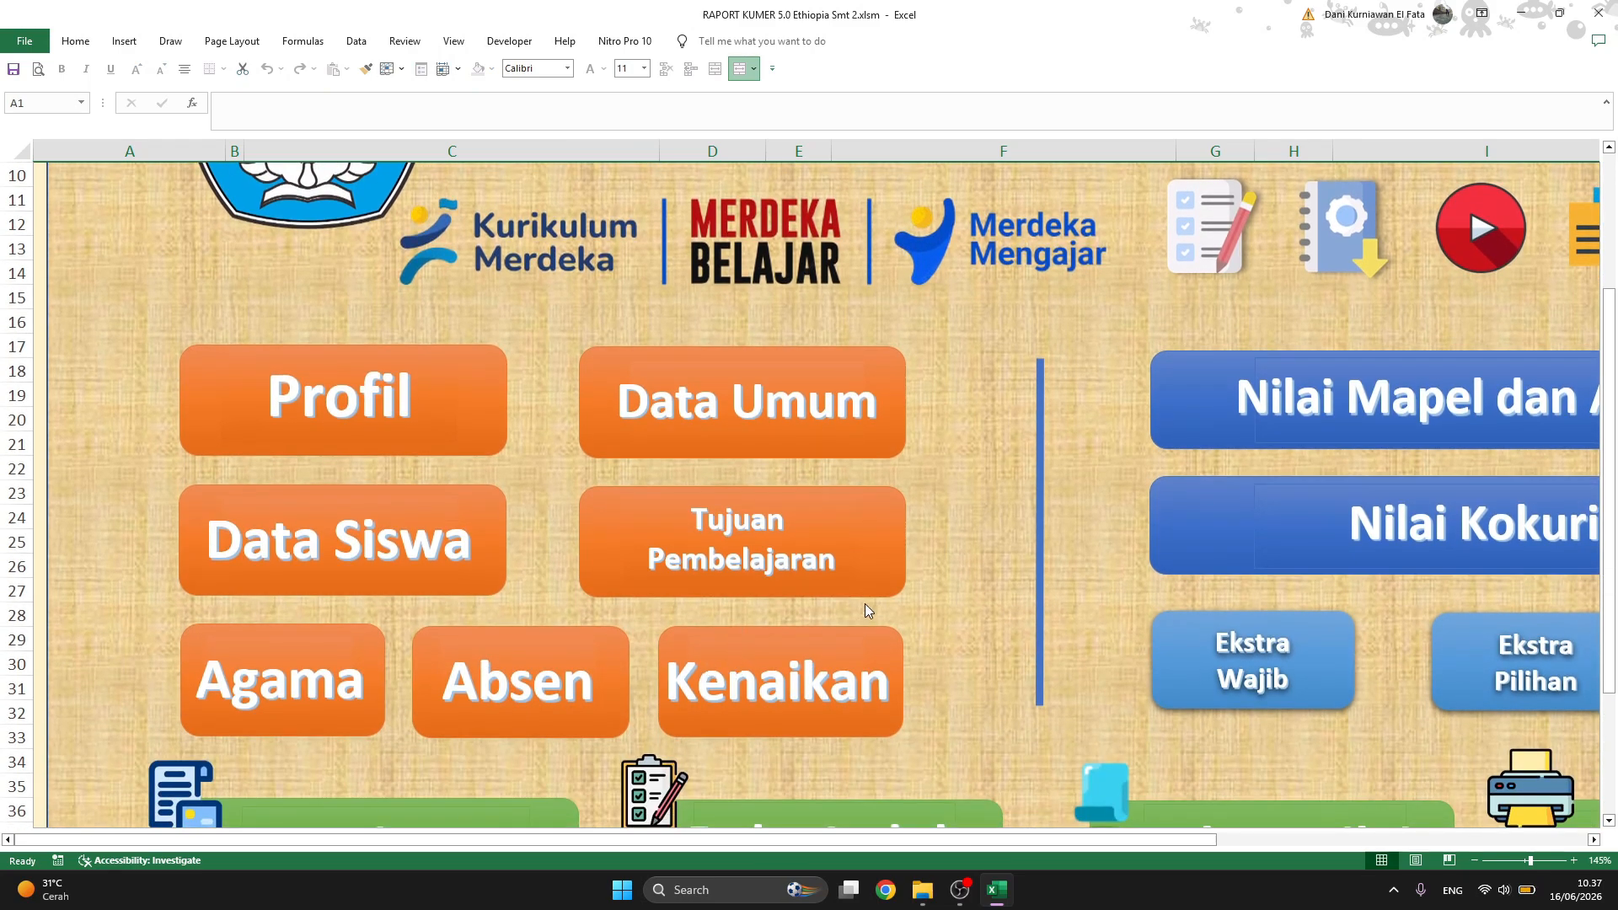
pyautogui.click(781, 533)
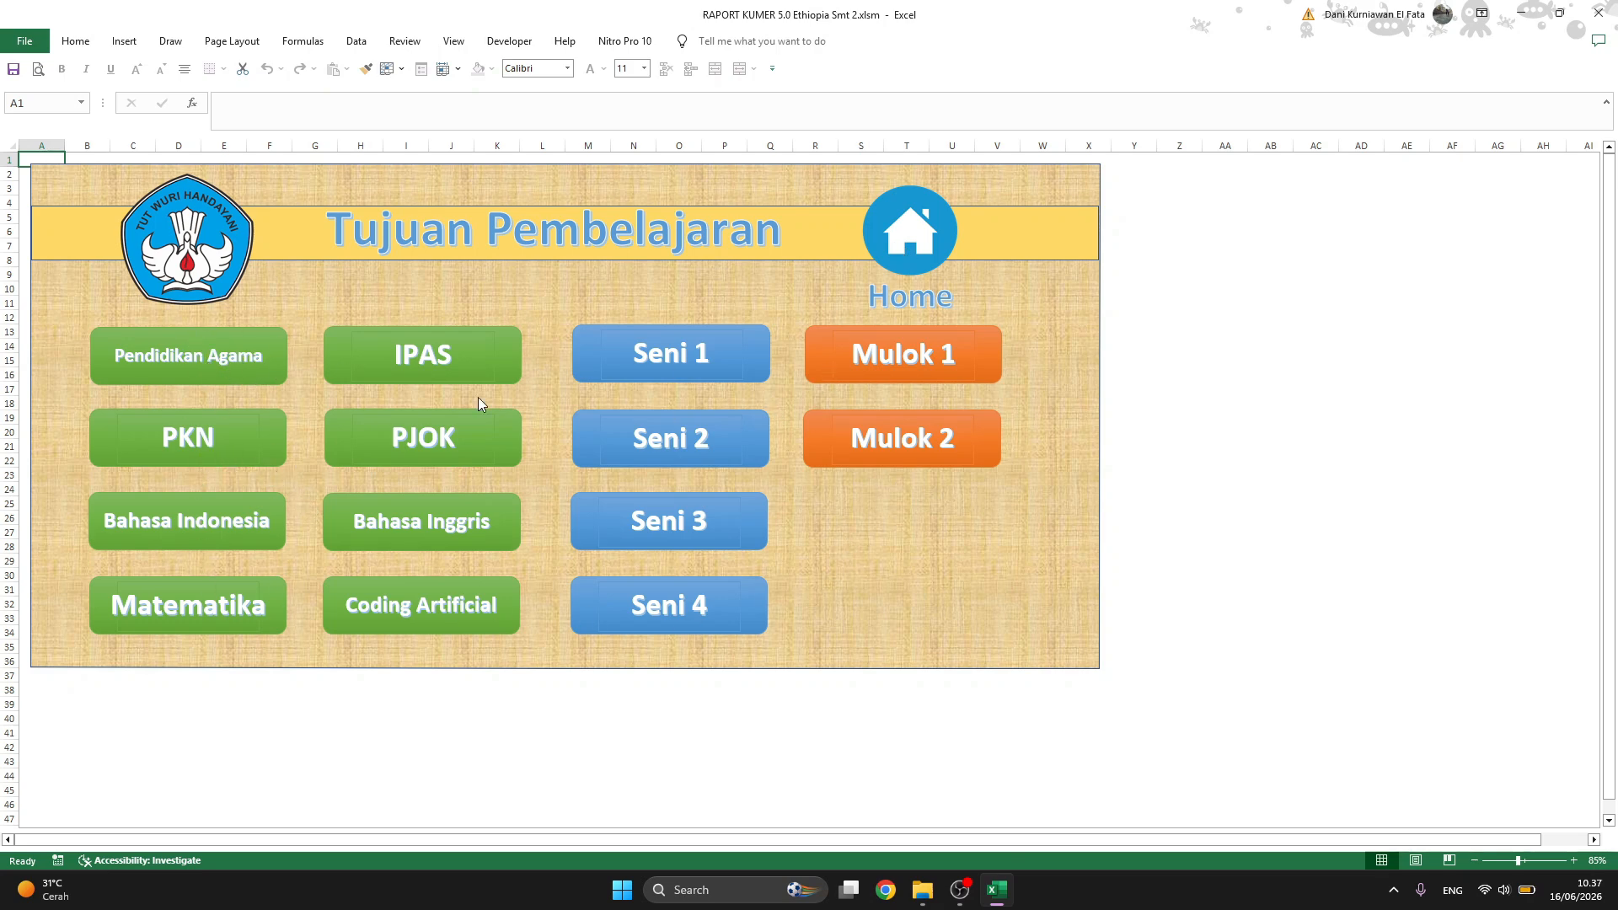
pyautogui.click(202, 446)
pyautogui.moveTo(242, 351); pyautogui.dragTo(253, 581)
pyautogui.click(92, 218)
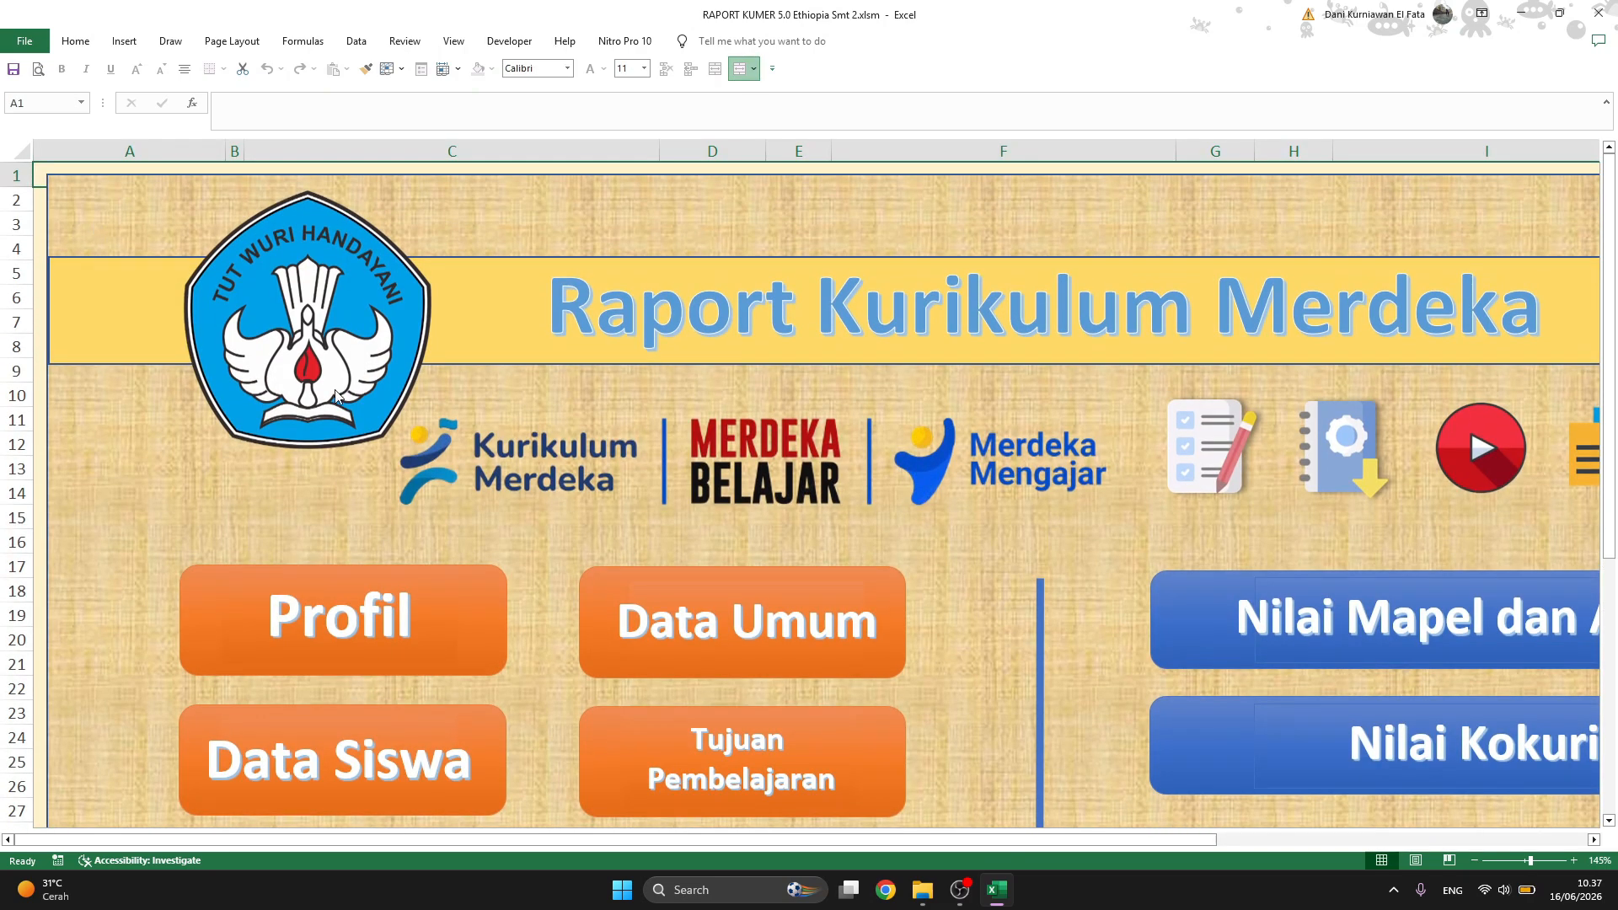
# - Reopen the Tujuan Pembelajaran menu, view the religions offered under Pendidikan Agama, and return to the home sheet
pyautogui.scroll(-2, 843, 725)
pyautogui.click(754, 624)
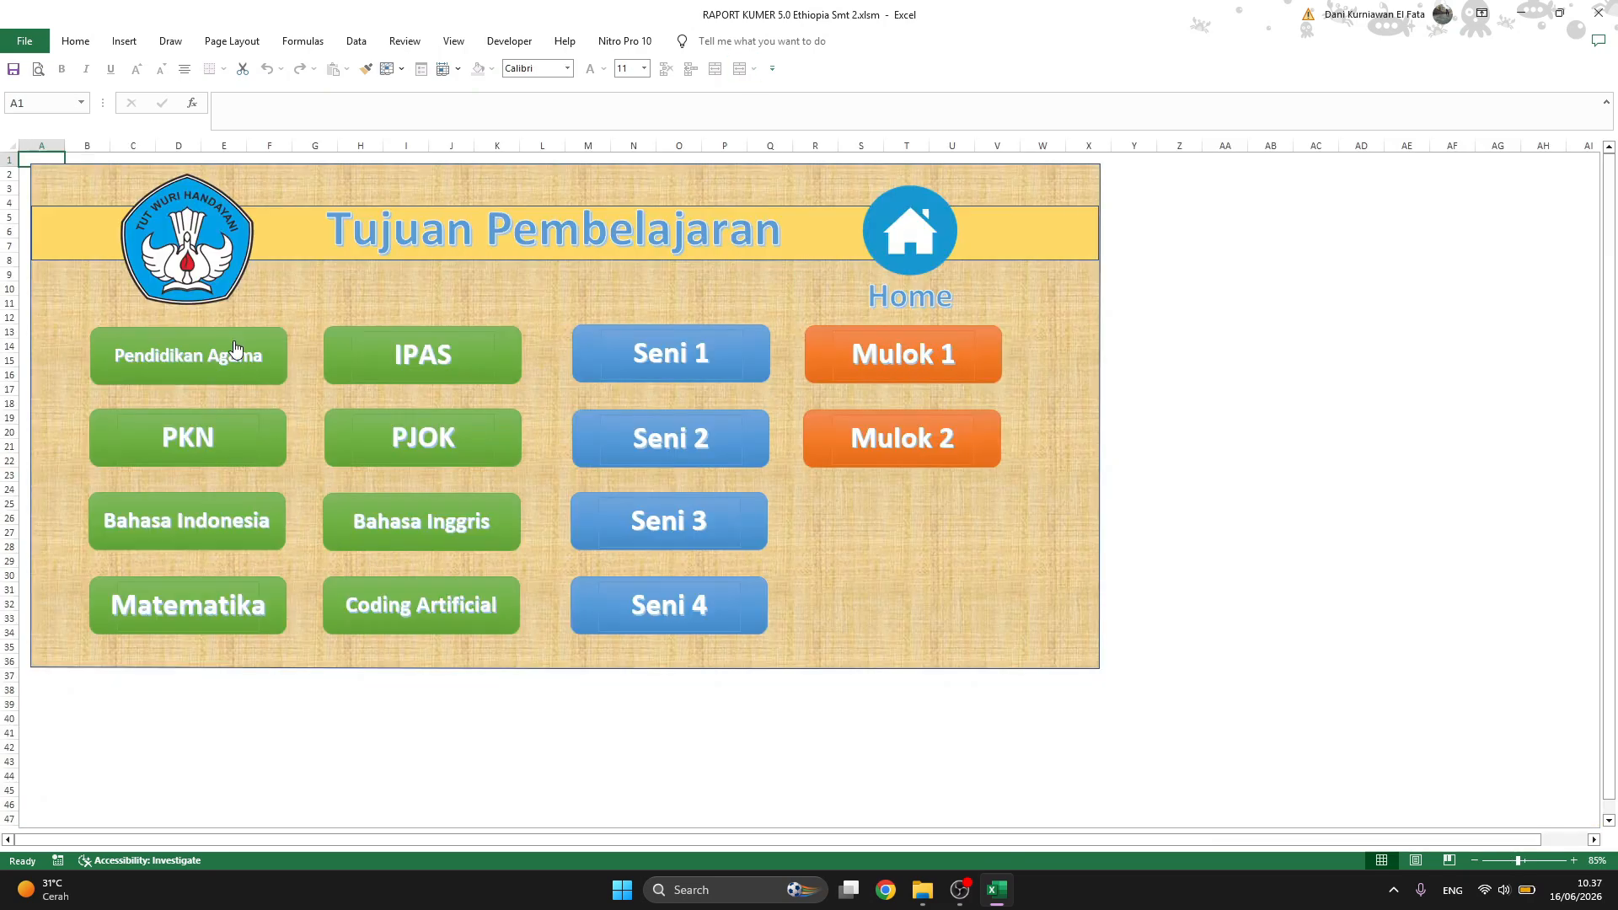
pyautogui.click(233, 352)
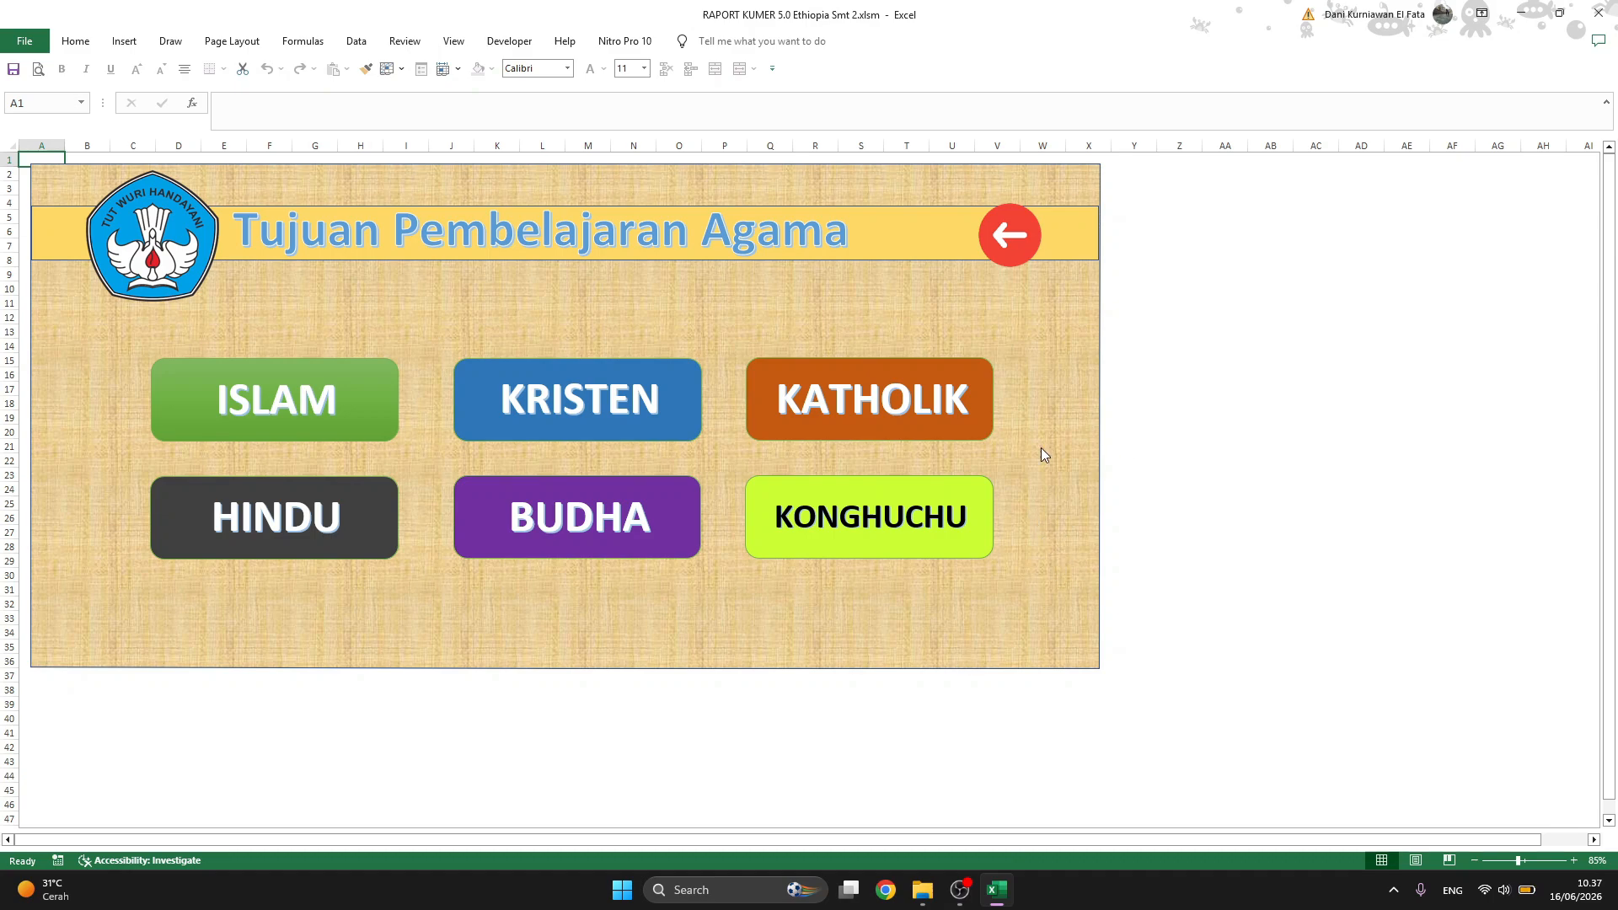
pyautogui.click(1030, 243)
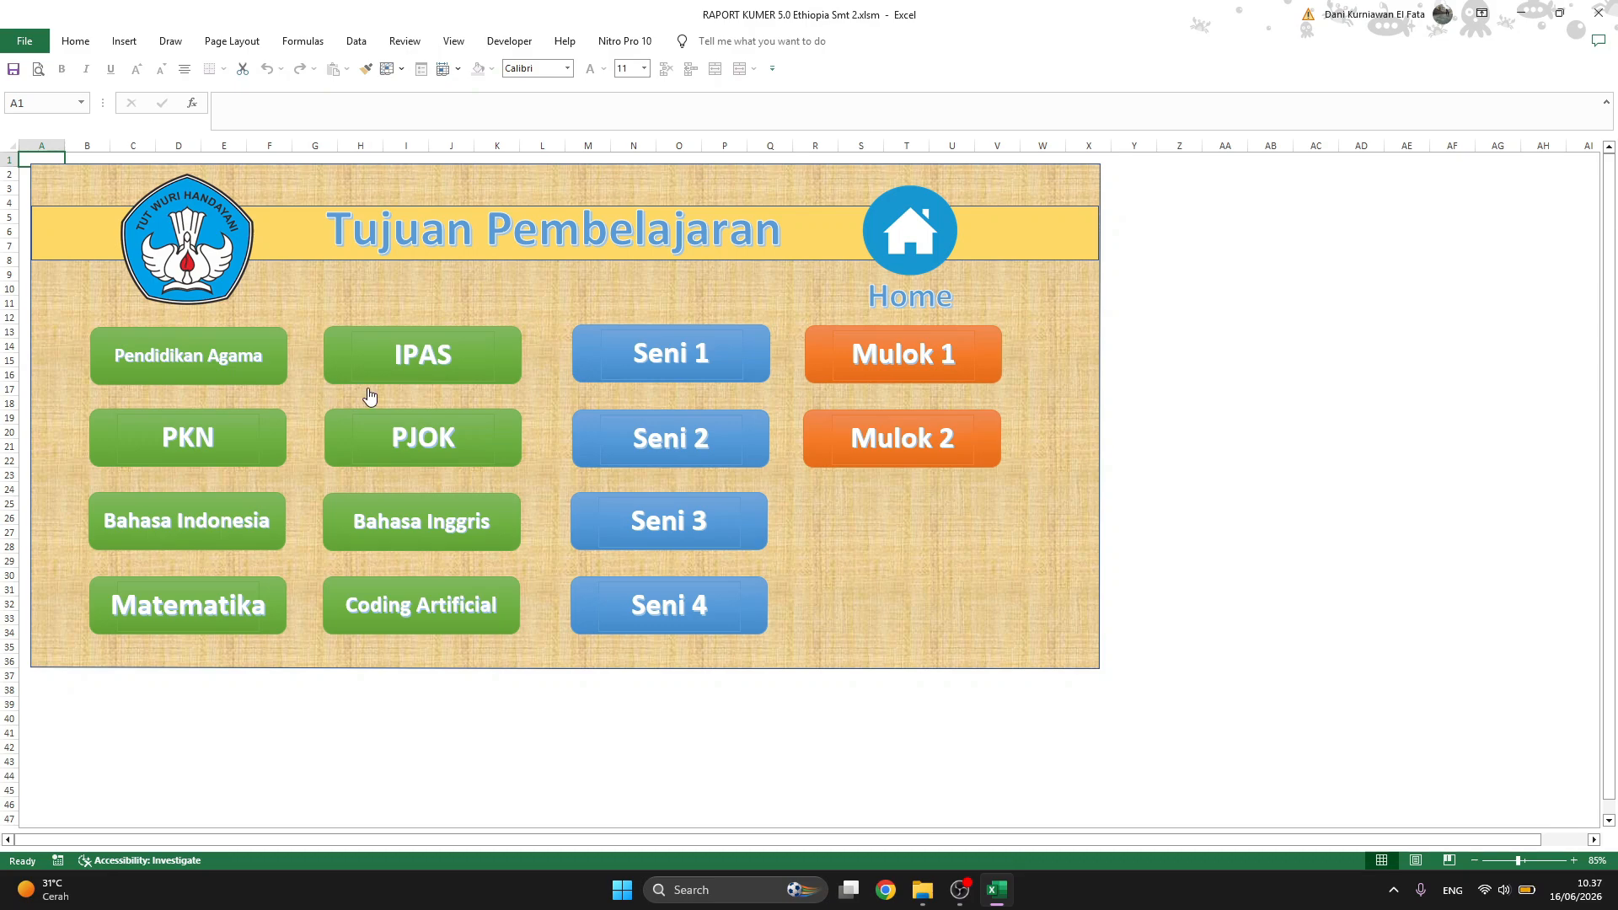
pyautogui.click(925, 242)
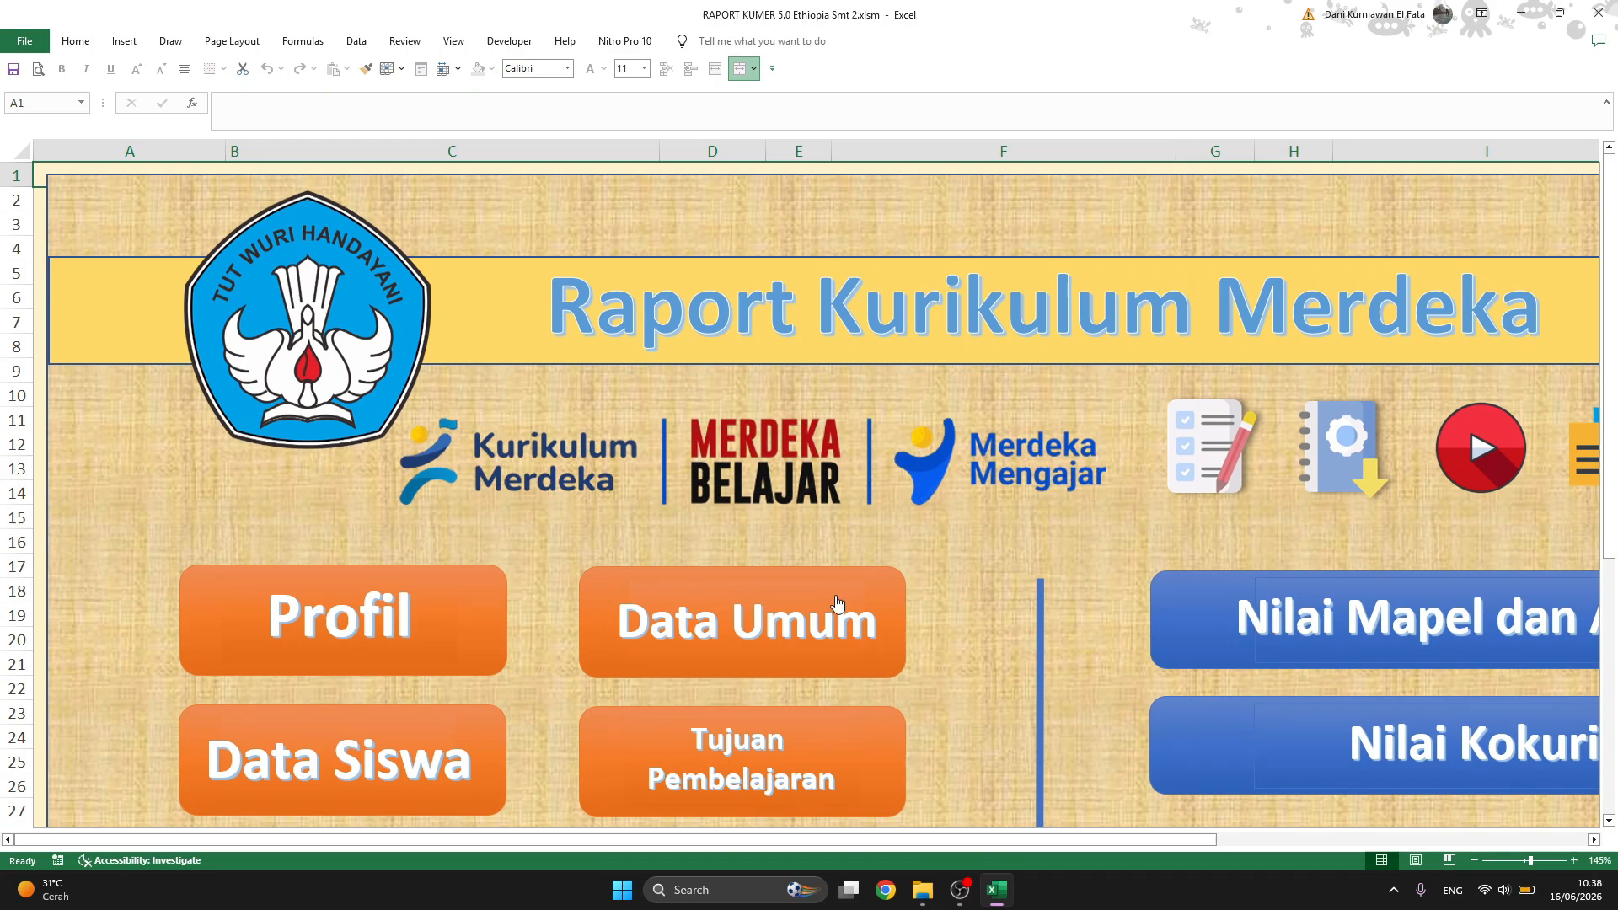
# - Open the Agama sheet from the home menu and clear the Kode Agama entries of students 1 to 3
pyautogui.scroll(-2, 834, 603)
pyautogui.scroll(-3, 835, 603)
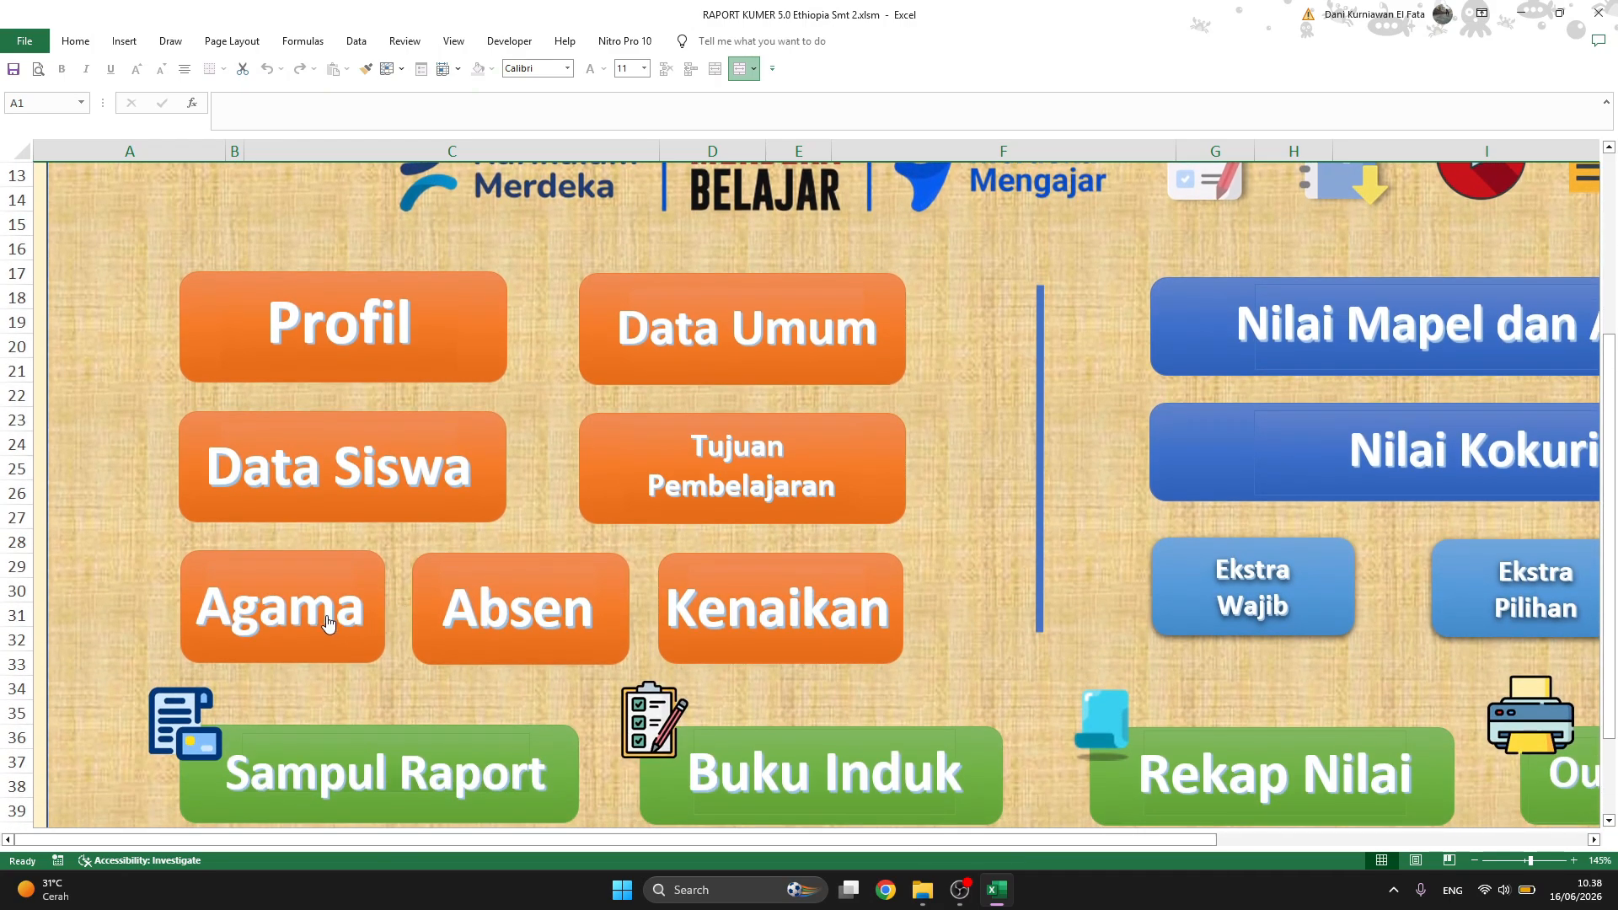
pyautogui.click(329, 623)
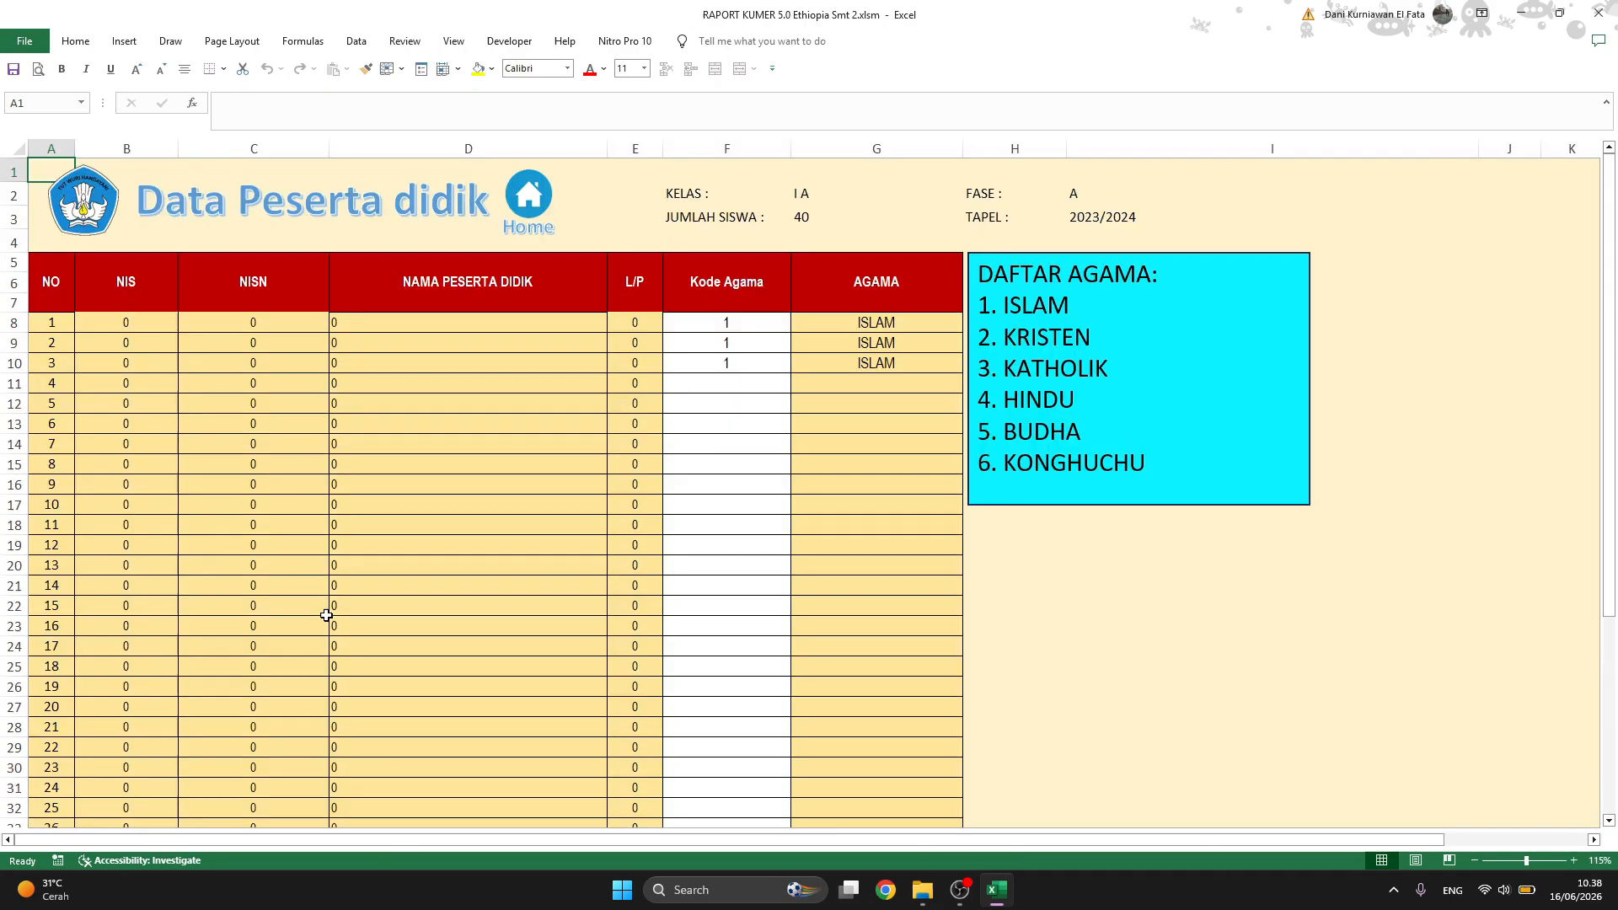
pyautogui.moveTo(683, 329); pyautogui.dragTo(691, 352)
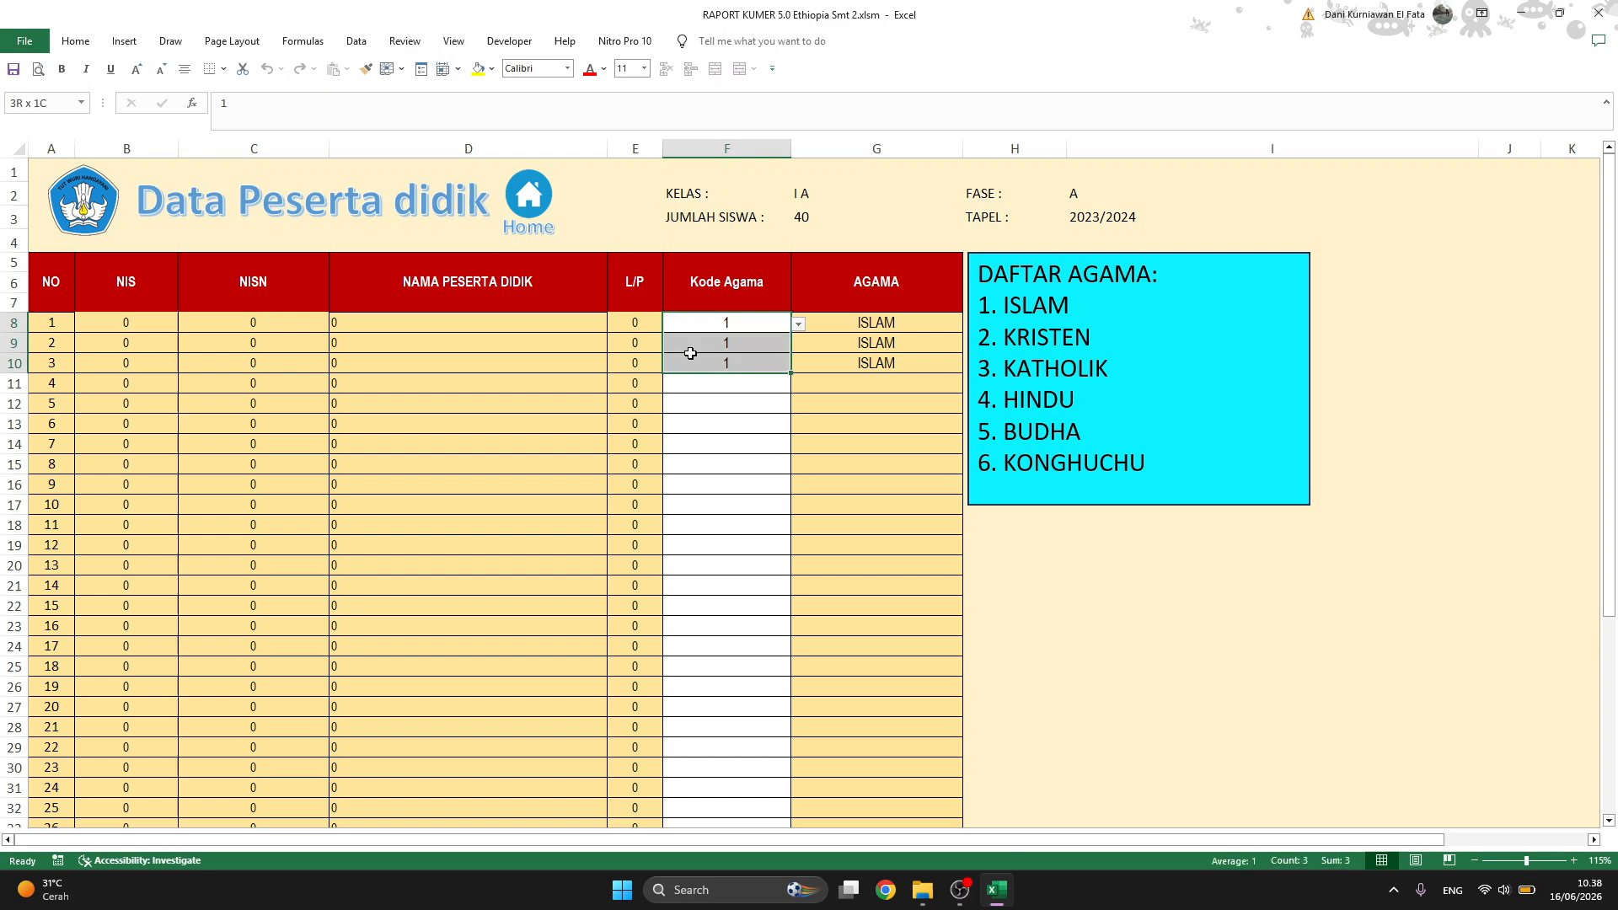
pyautogui.click(744, 322)
pyautogui.press('Delete')
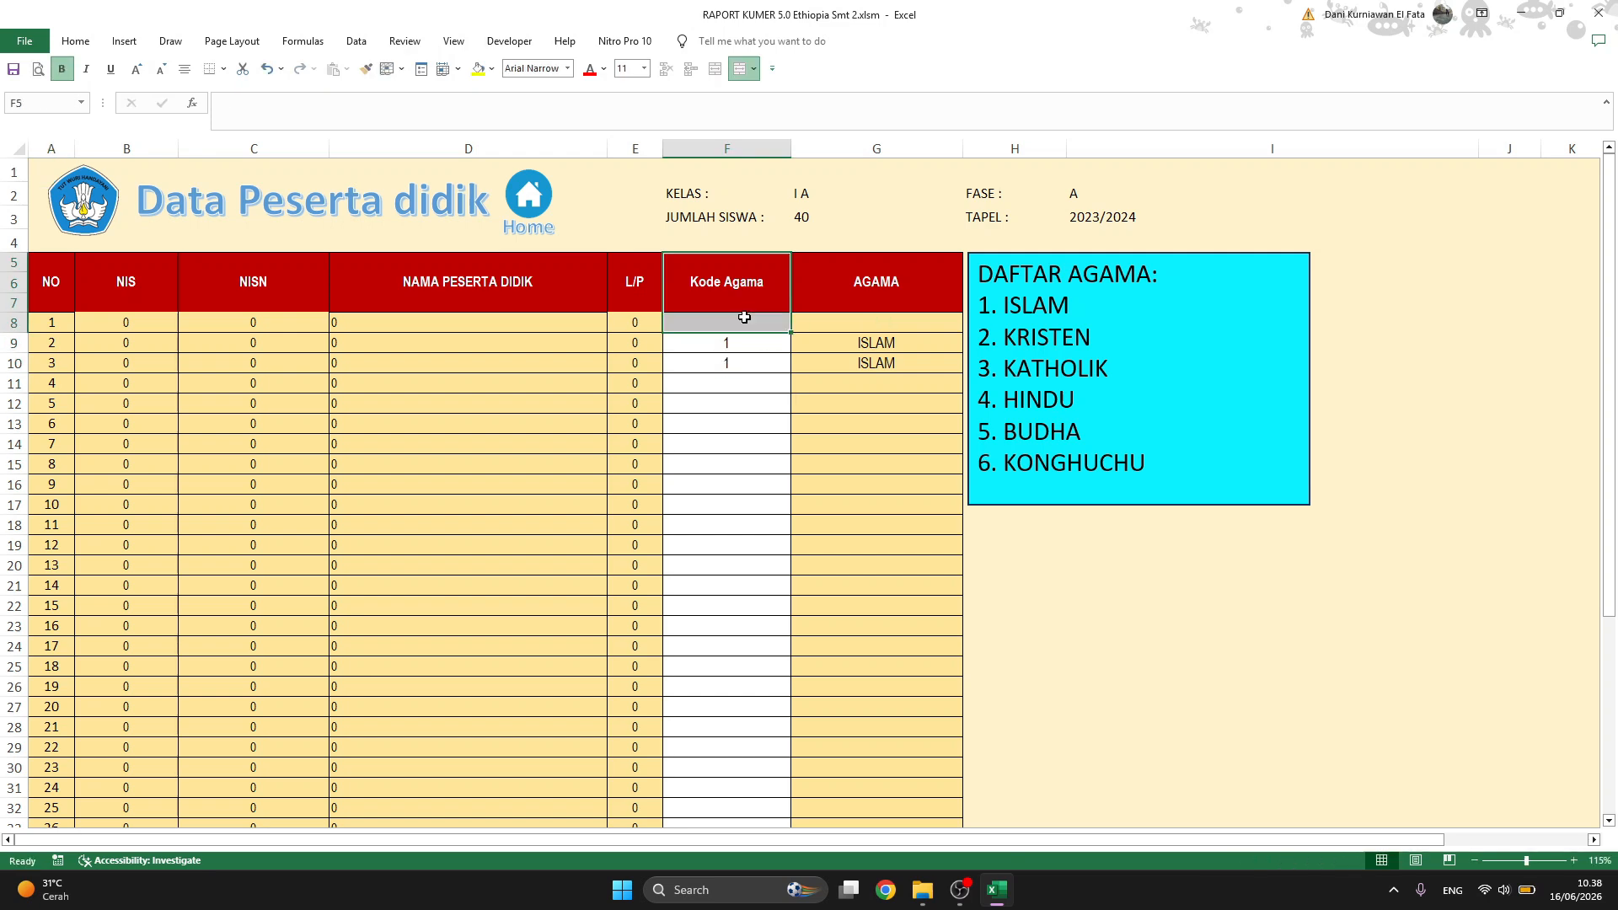
pyautogui.click(737, 342)
pyautogui.moveTo(737, 321); pyautogui.dragTo(741, 354)
pyautogui.press('Delete')
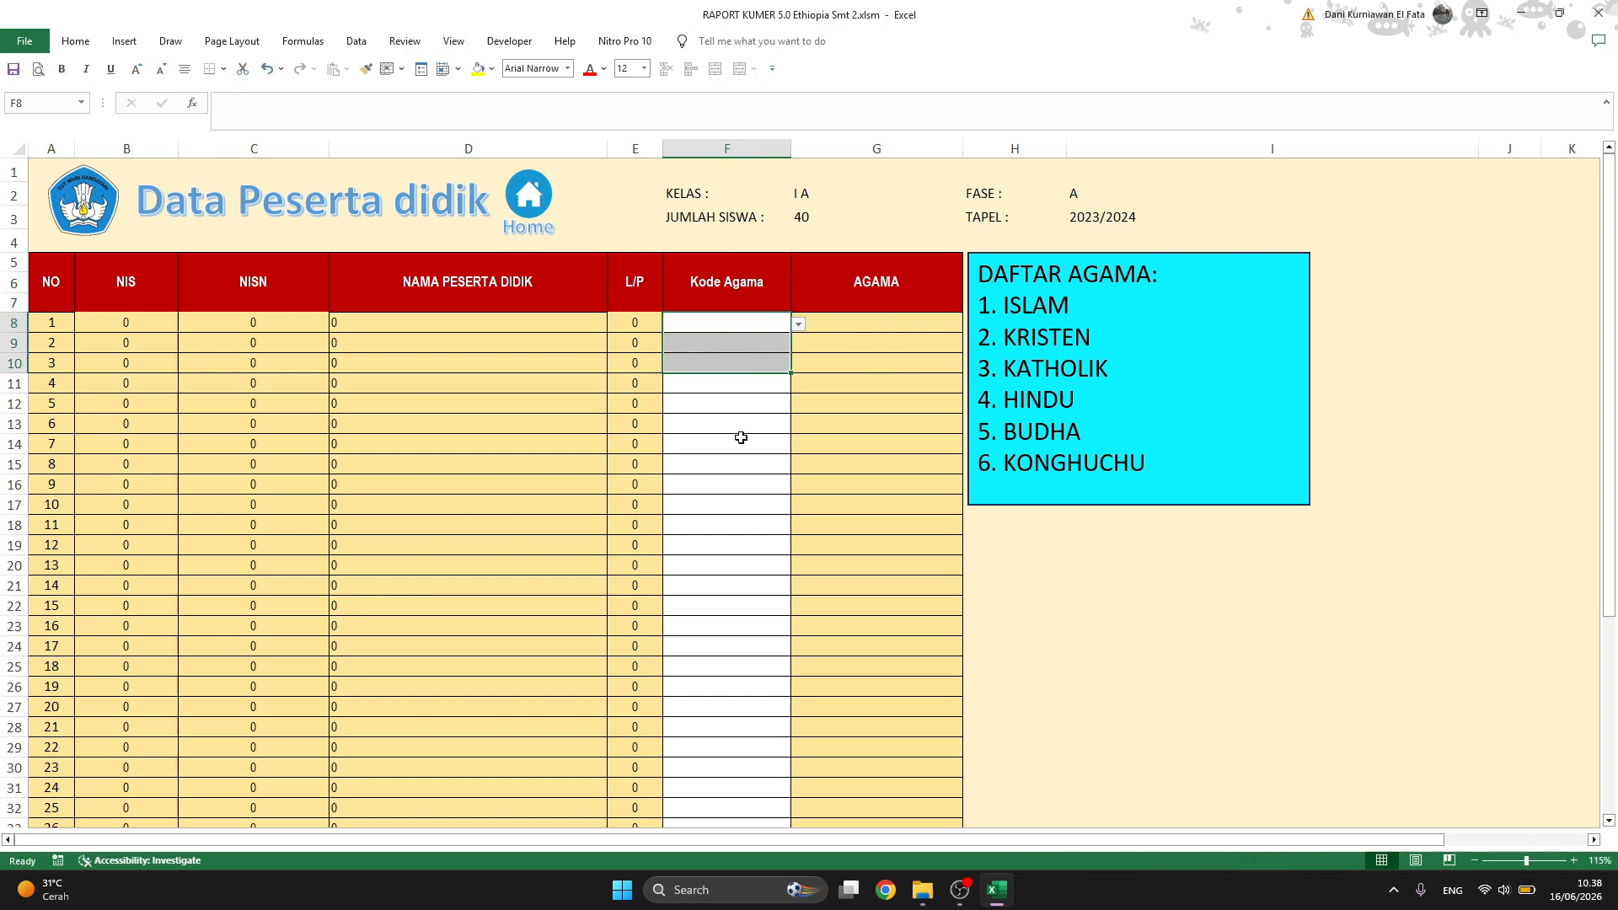
pyautogui.click(732, 437)
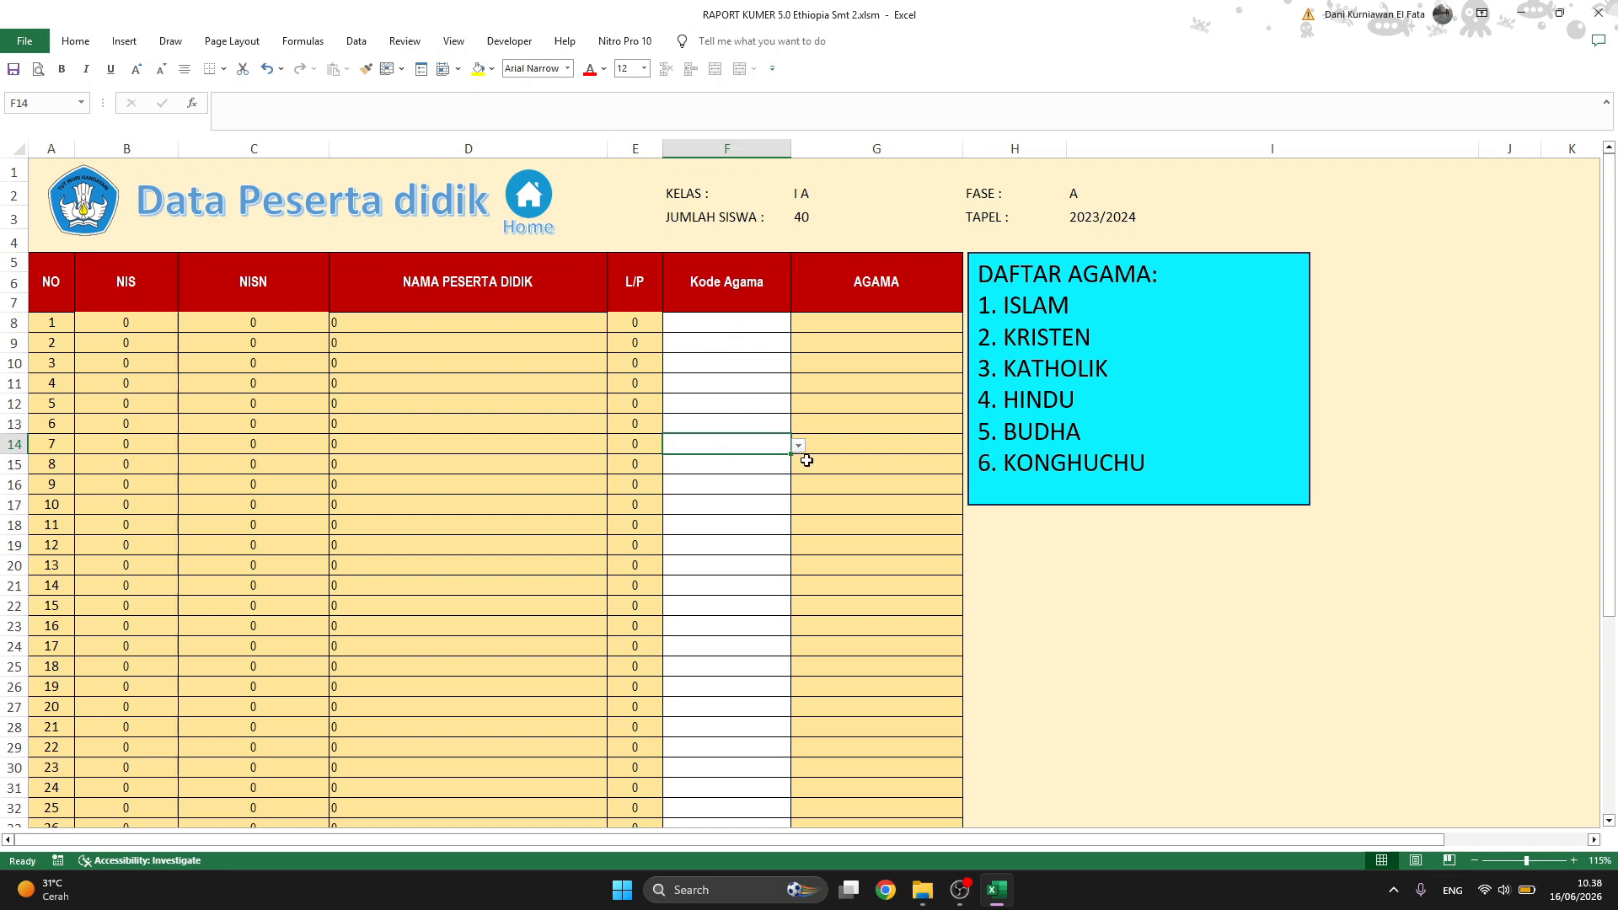
# - Set the Kode Agama to 1 for student 1, 2 for student 2 and 1 for student 3
pyautogui.click(766, 323)
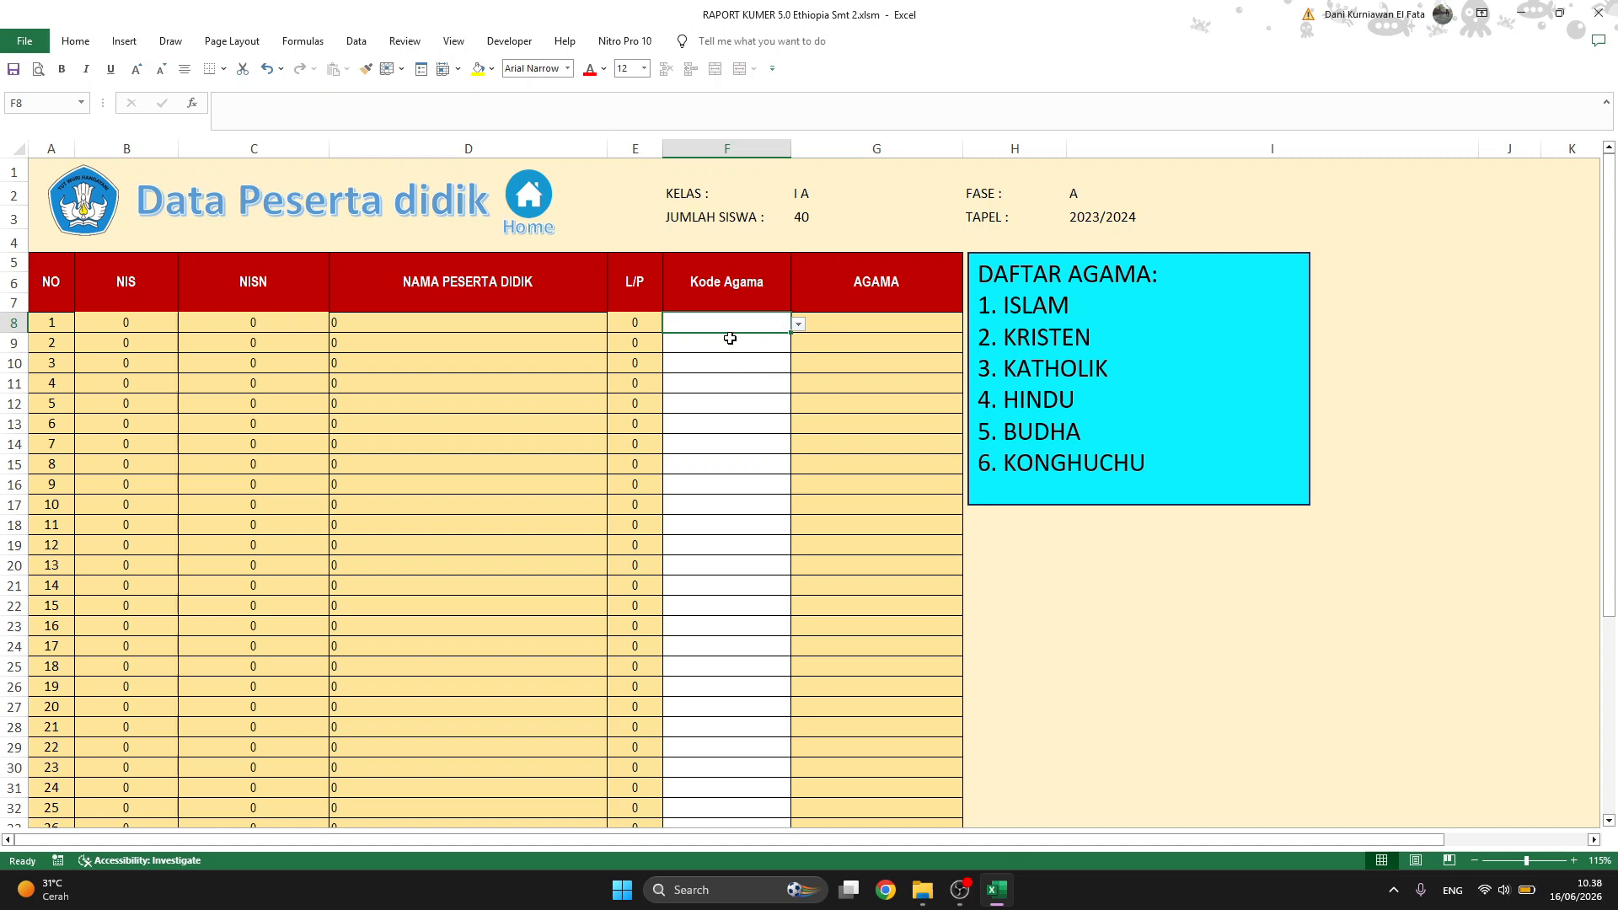
pyautogui.click(740, 466)
pyautogui.click(740, 327)
pyautogui.click(801, 327)
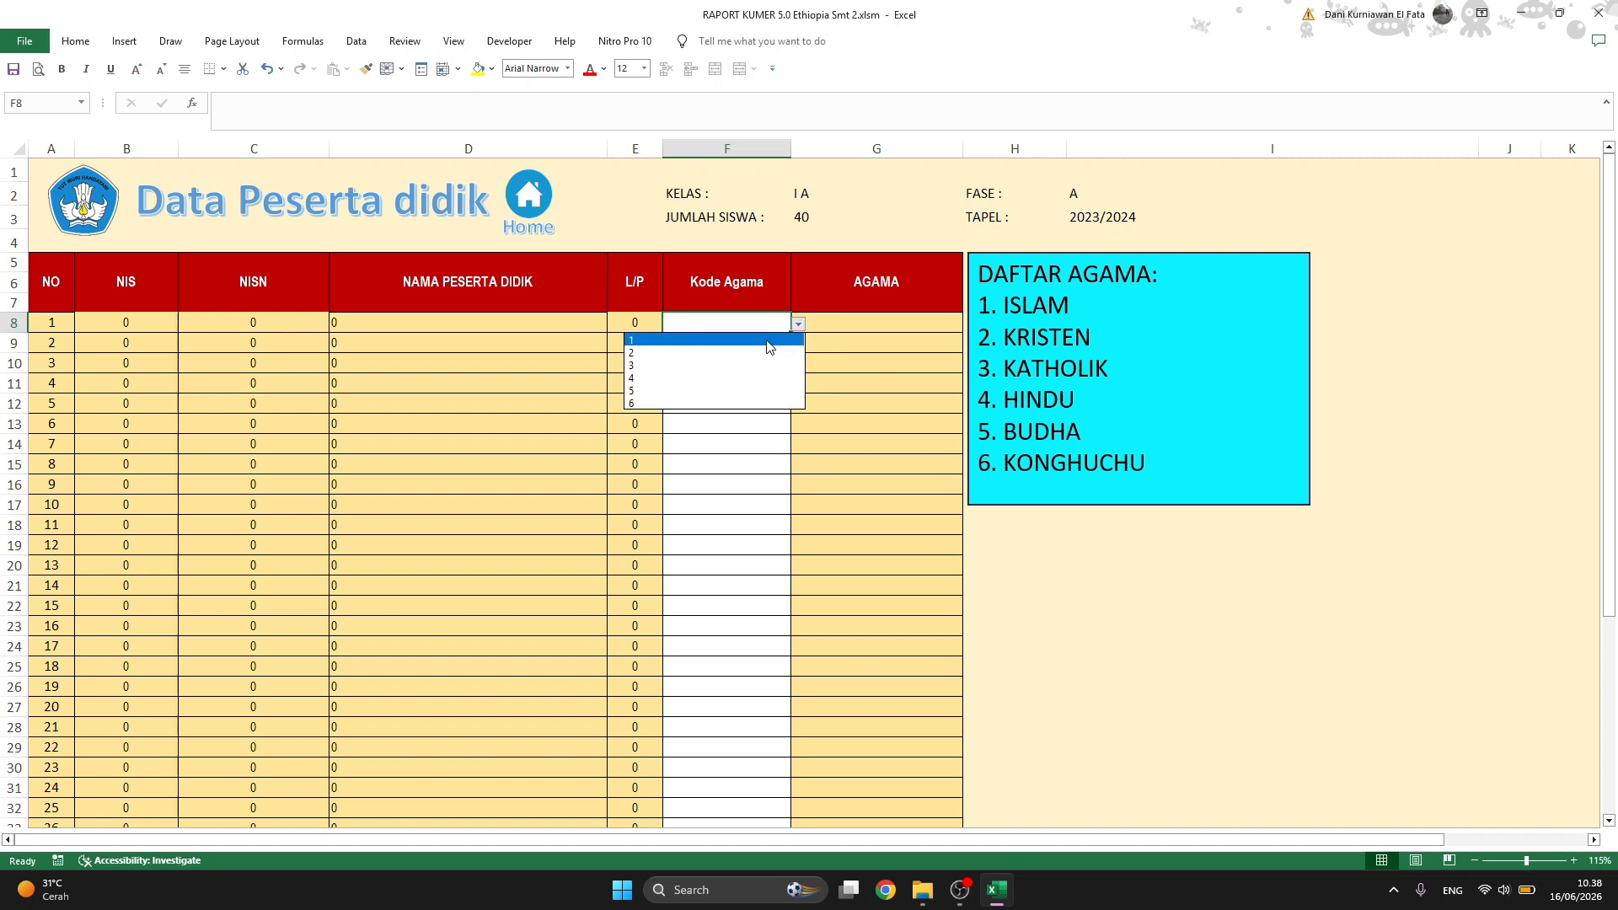
pyautogui.click(767, 339)
pyautogui.click(745, 345)
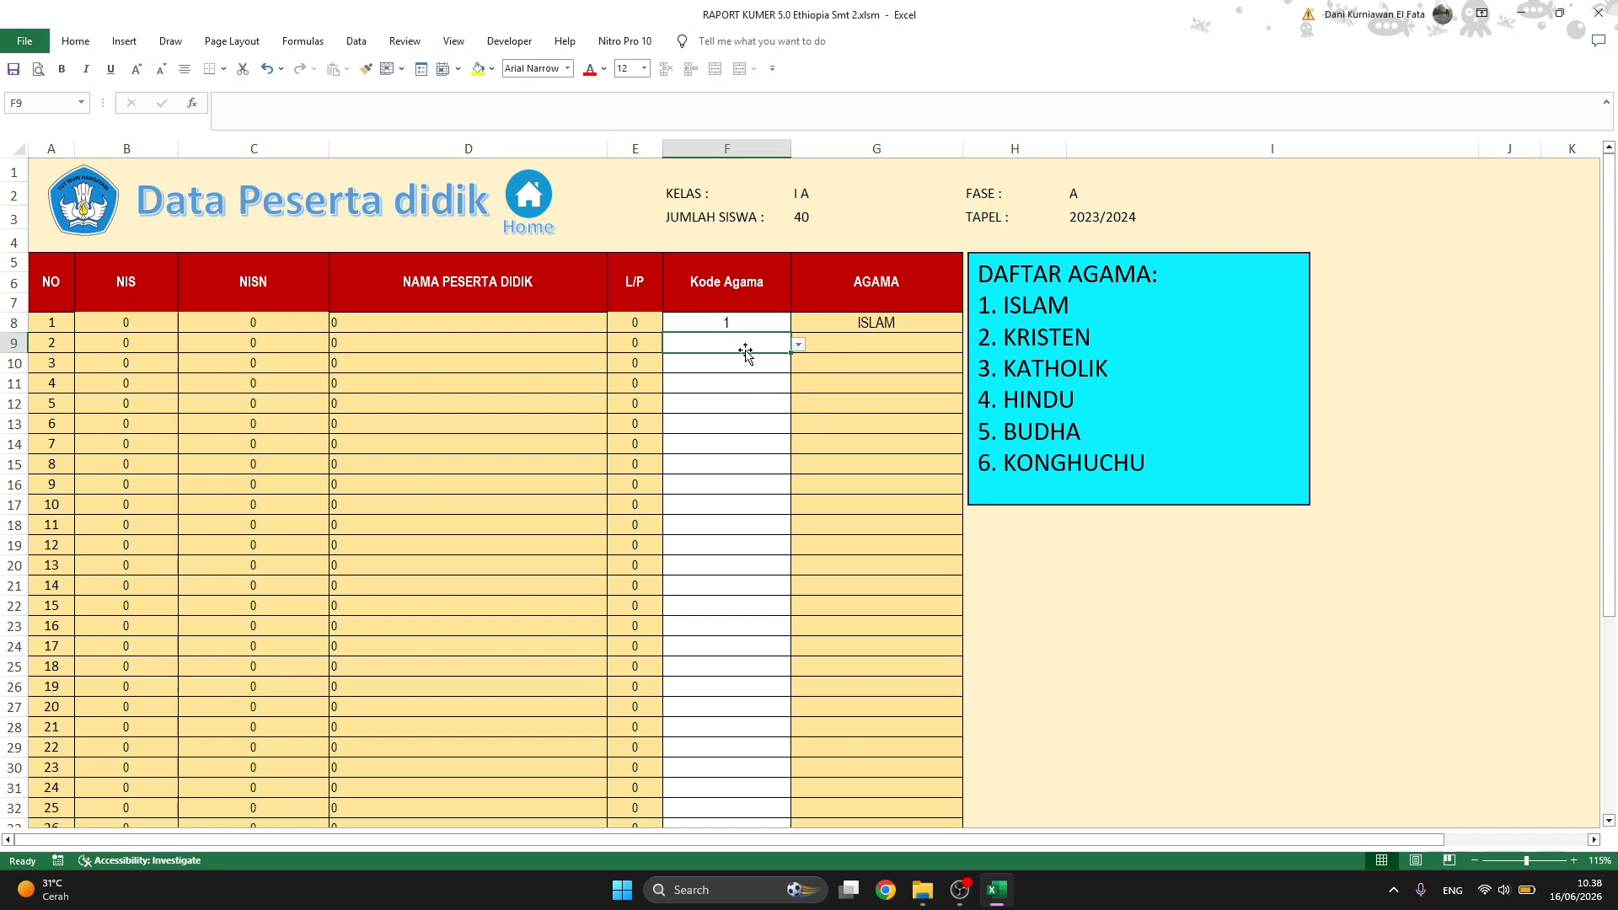
pyautogui.click(799, 346)
pyautogui.click(768, 374)
pyautogui.click(777, 366)
pyautogui.click(799, 365)
pyautogui.click(784, 388)
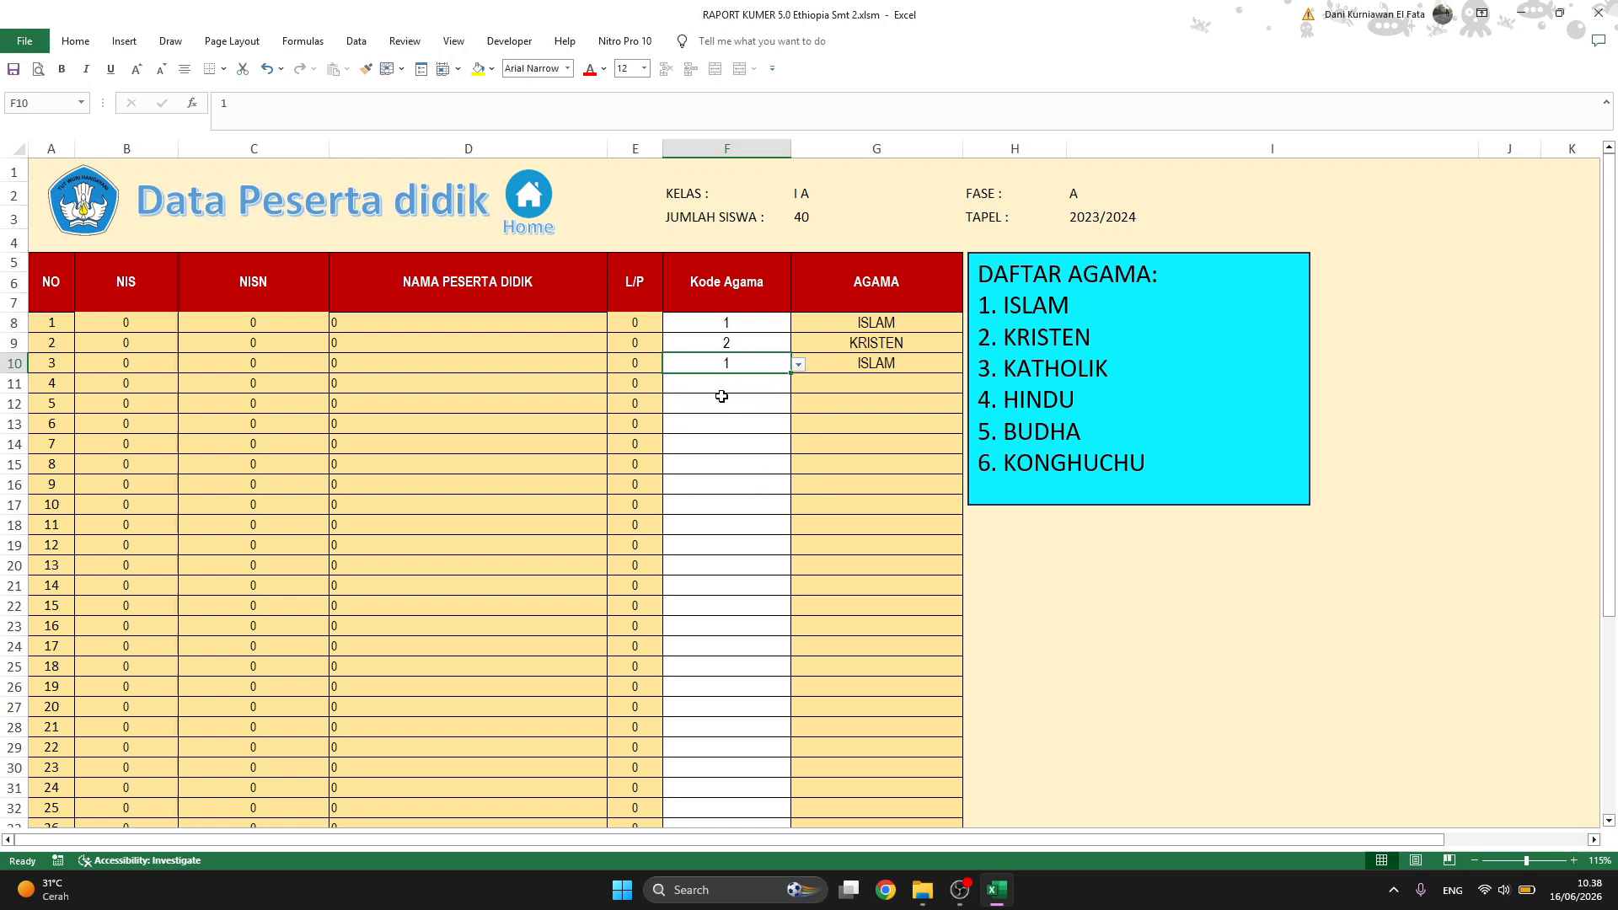
# - Go back to the home menu, reopen the Agama sheet and review the Kode Agama entries of the first three students
pyautogui.moveTo(732, 326); pyautogui.dragTo(735, 364)
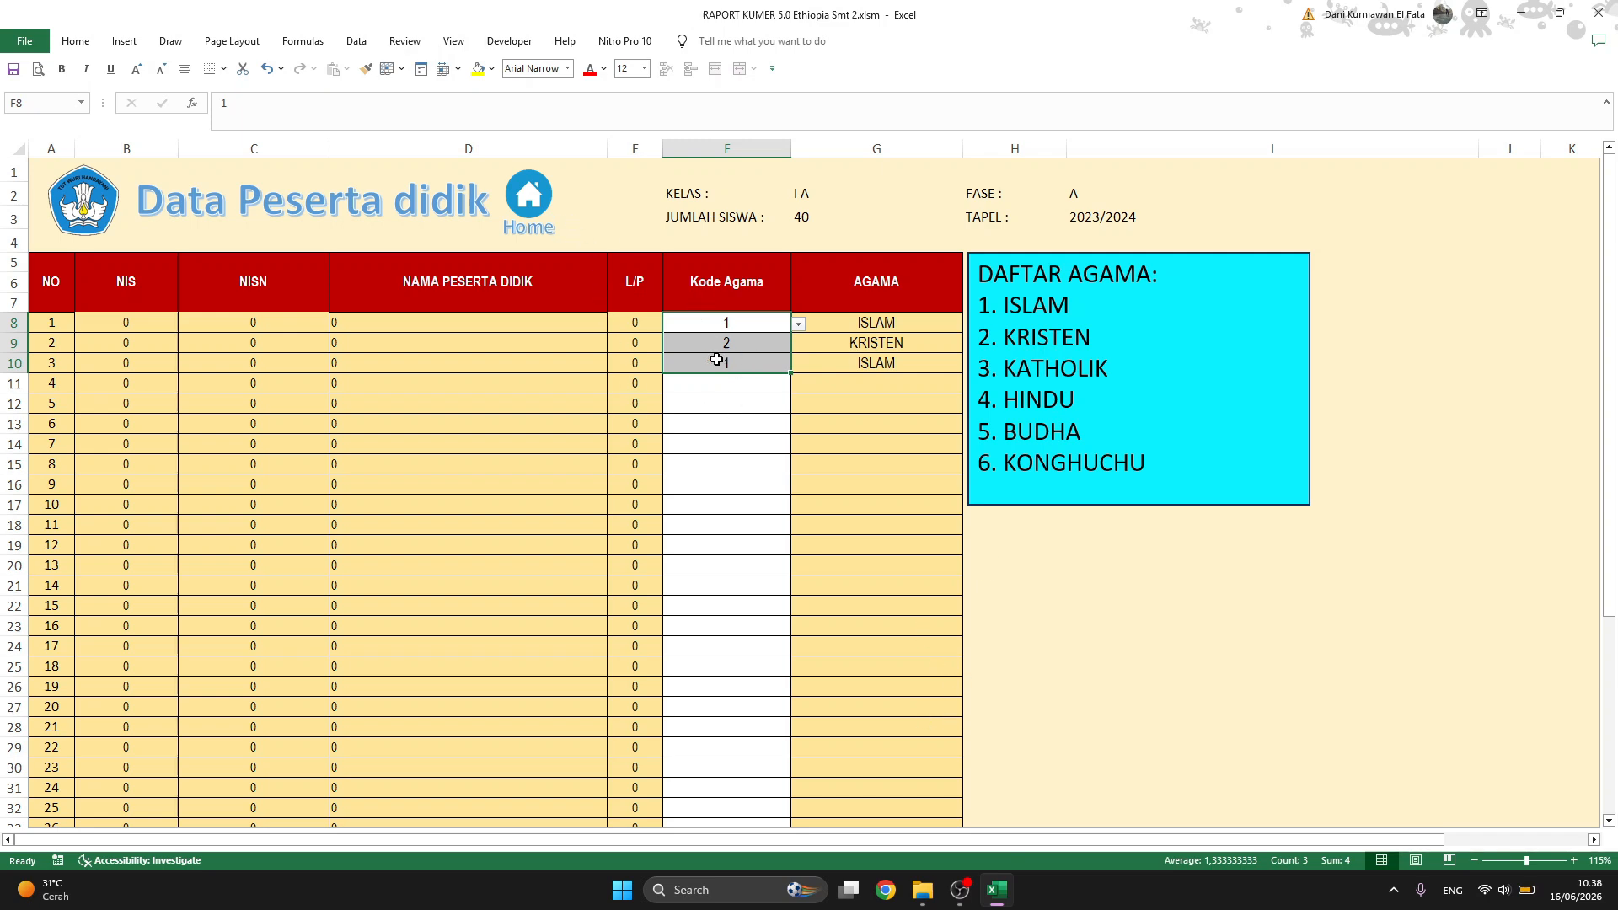
pyautogui.click(539, 197)
pyautogui.scroll(-3, 690, 482)
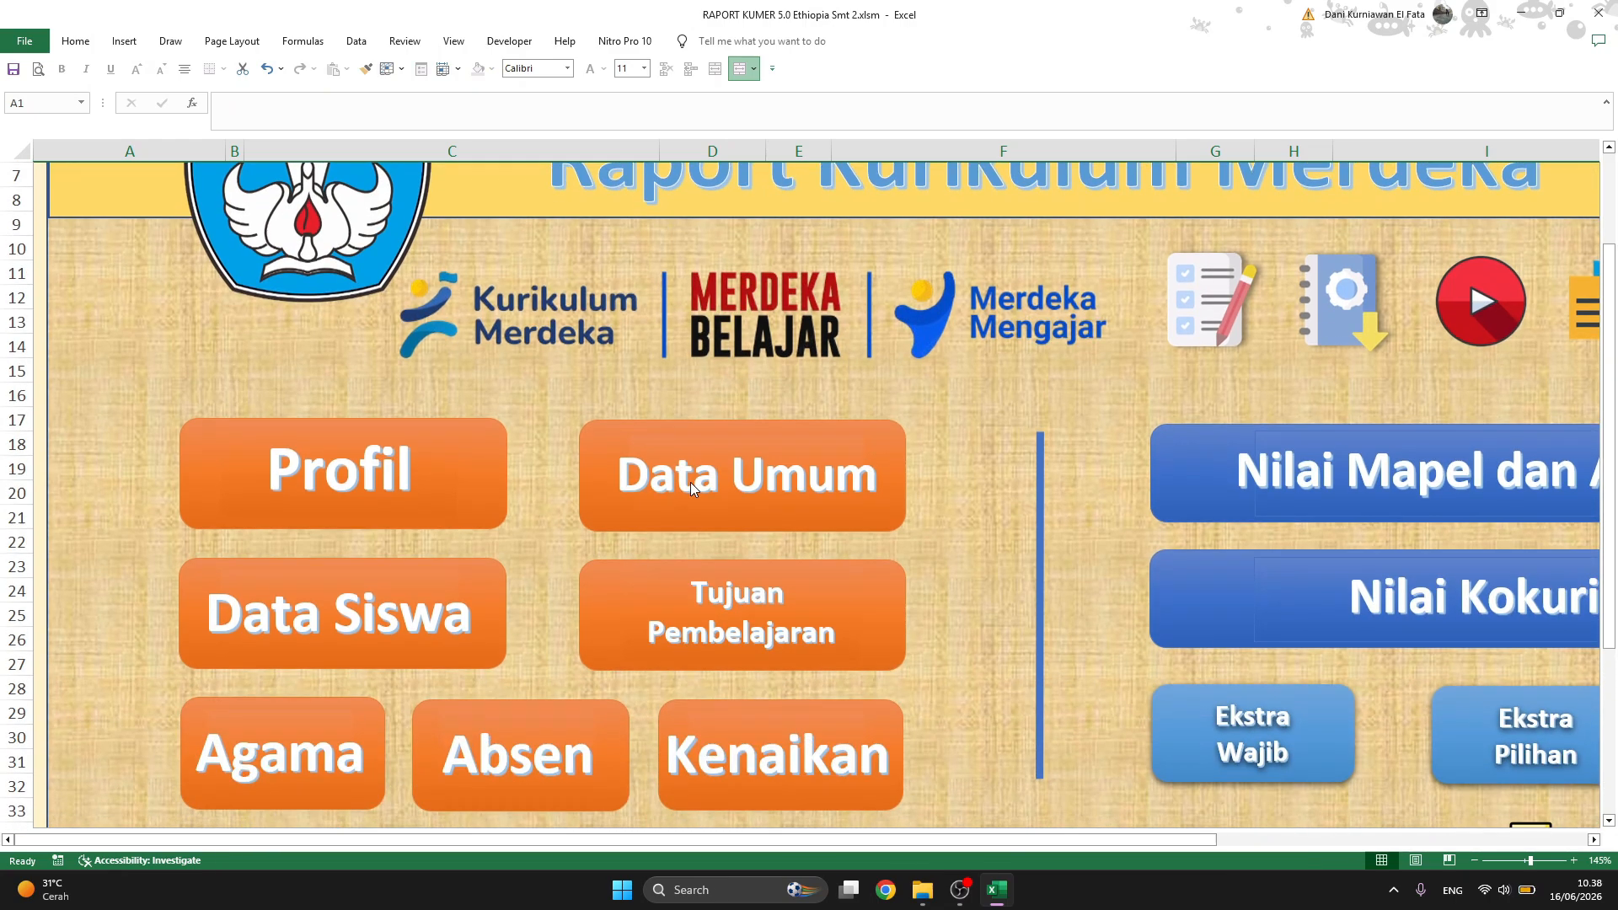
pyautogui.click(337, 691)
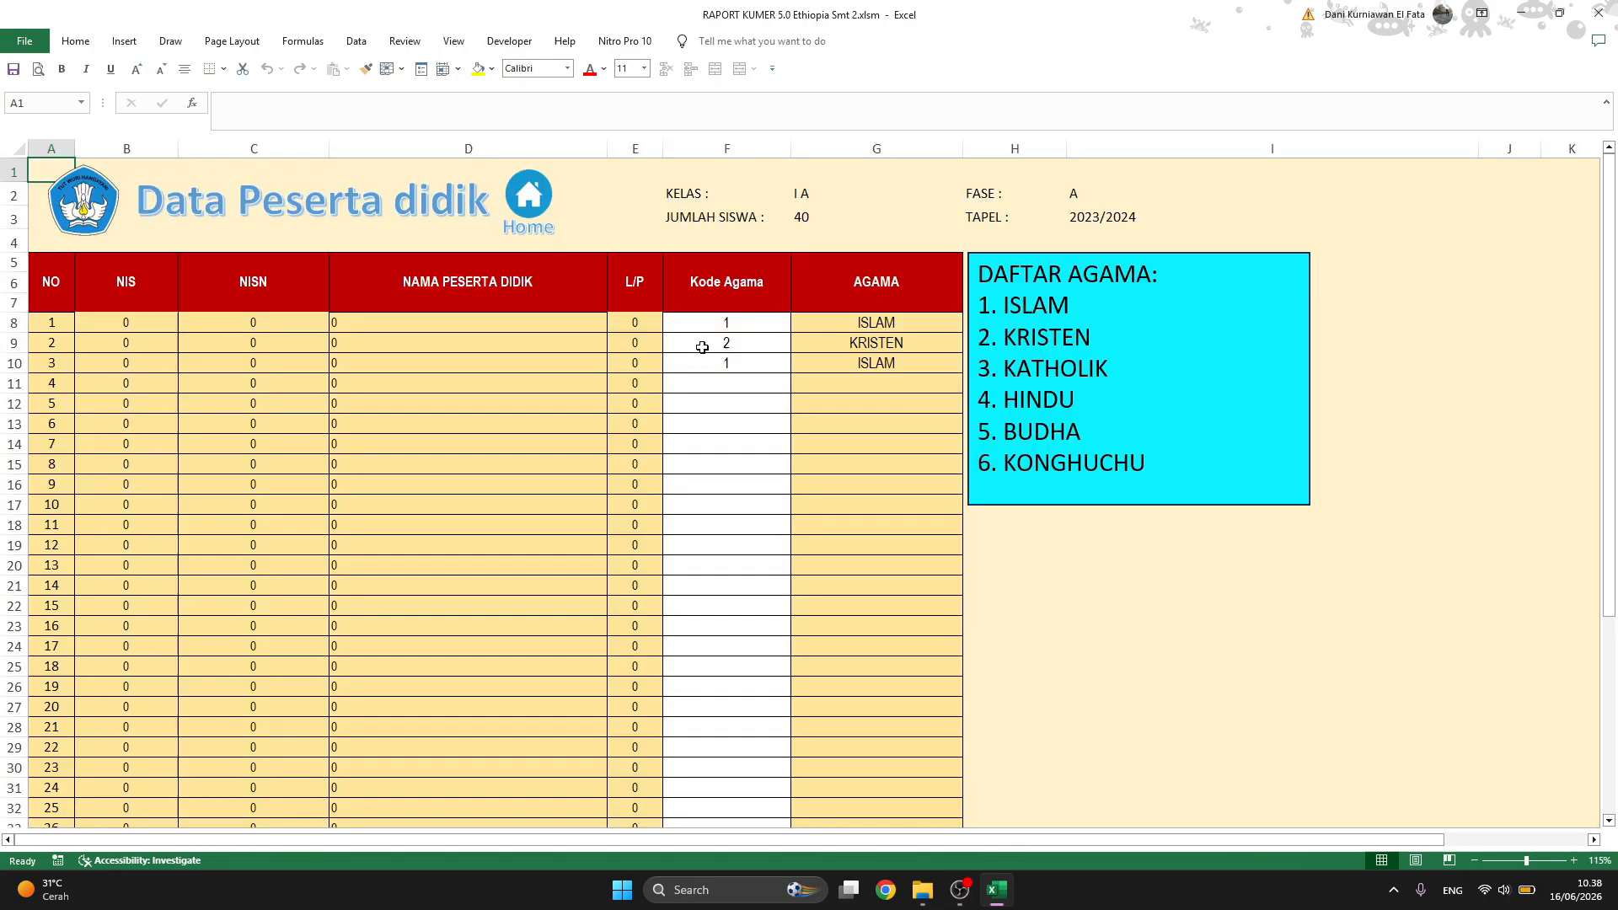
pyautogui.moveTo(703, 325); pyautogui.dragTo(699, 366)
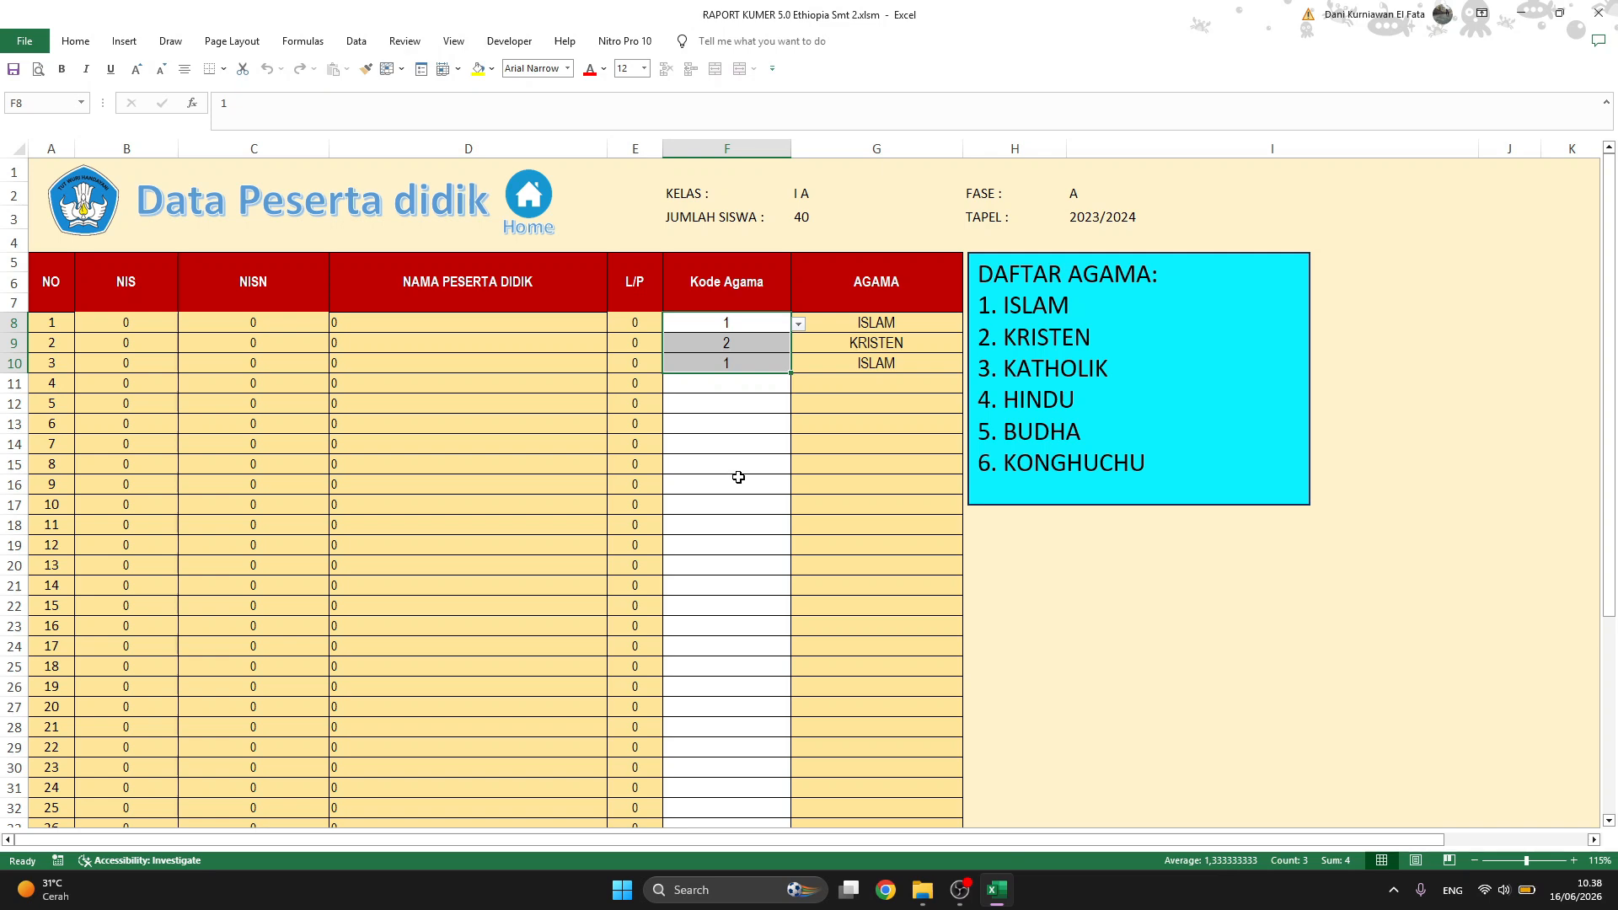
pyautogui.click(744, 384)
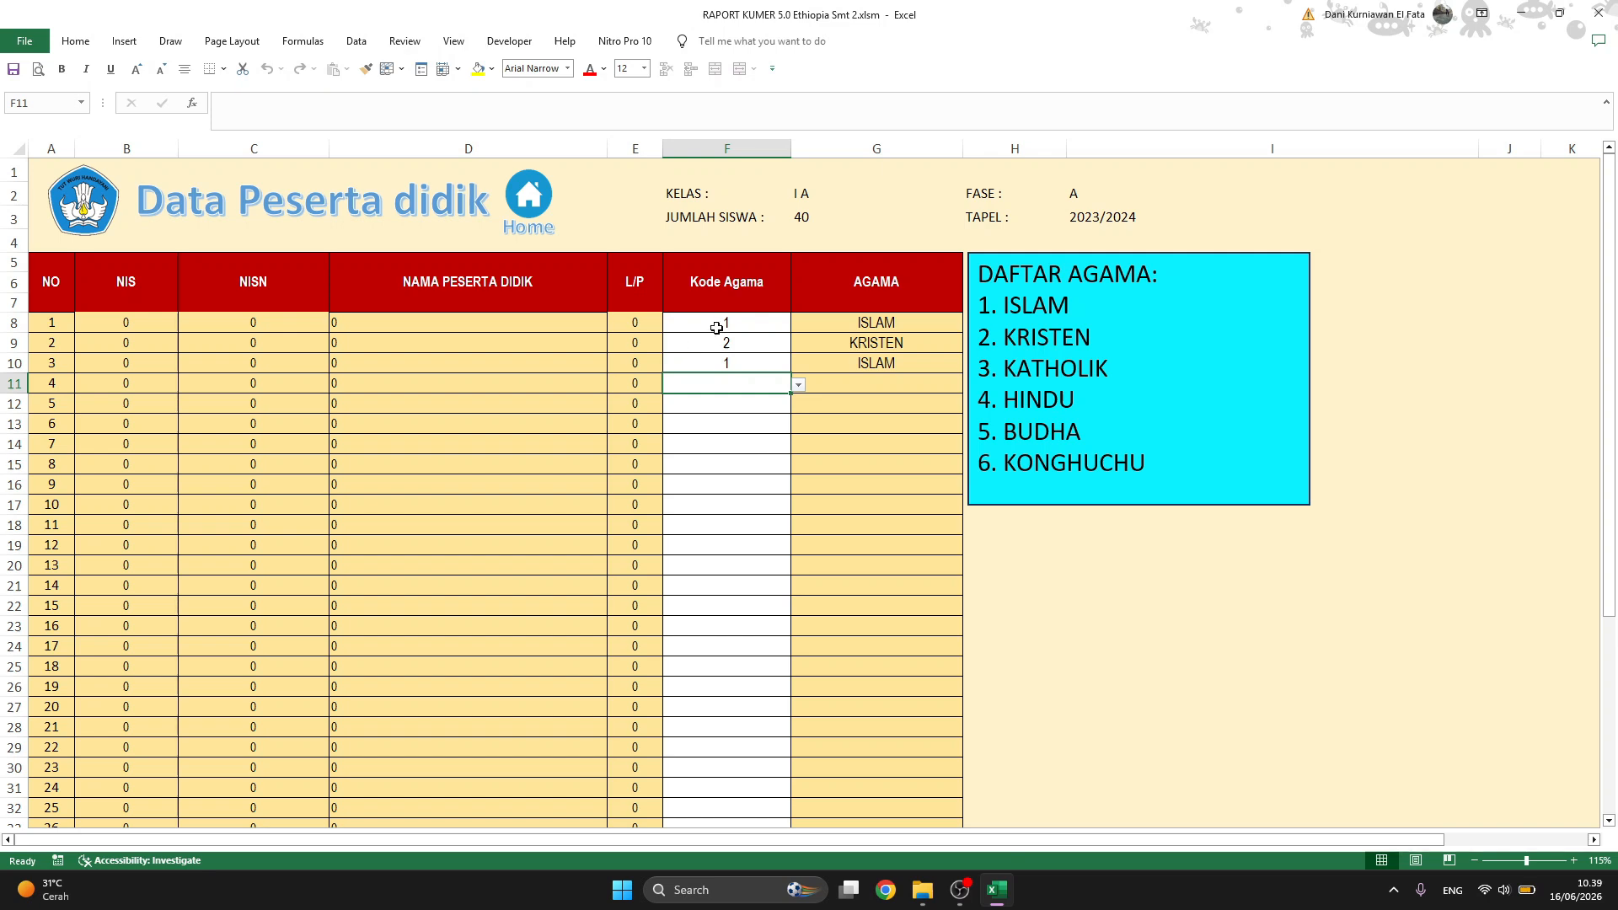
# - Return to the home menu, open the Absen sheet and examine the Sakit, Izin and Alpha columns
pyautogui.click(524, 202)
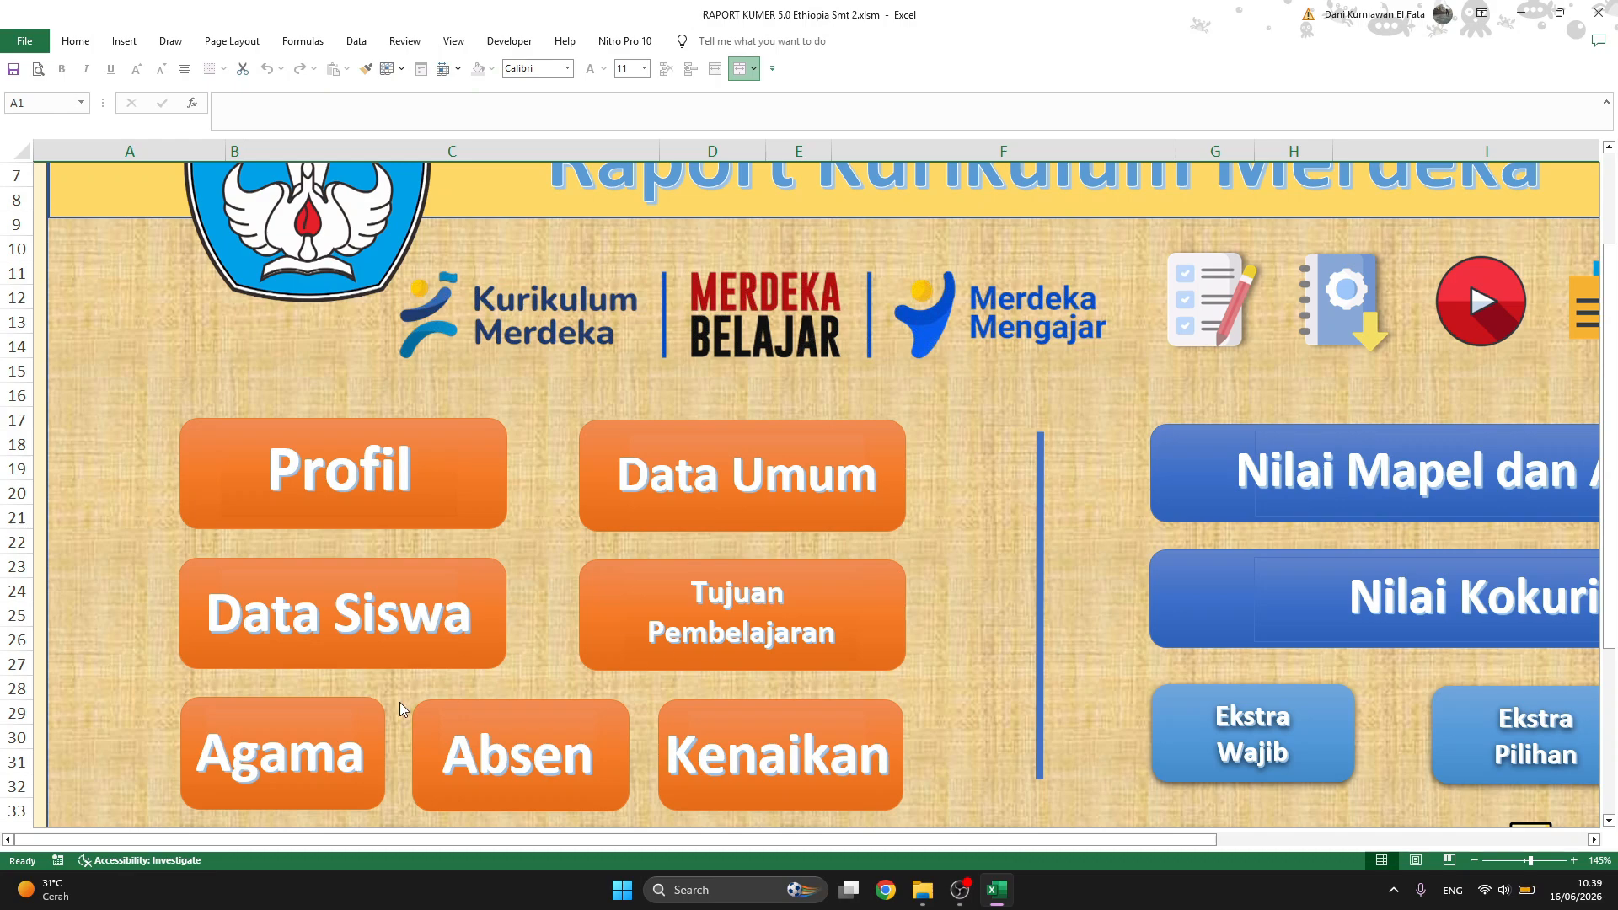
pyautogui.scroll(-1, 362, 741)
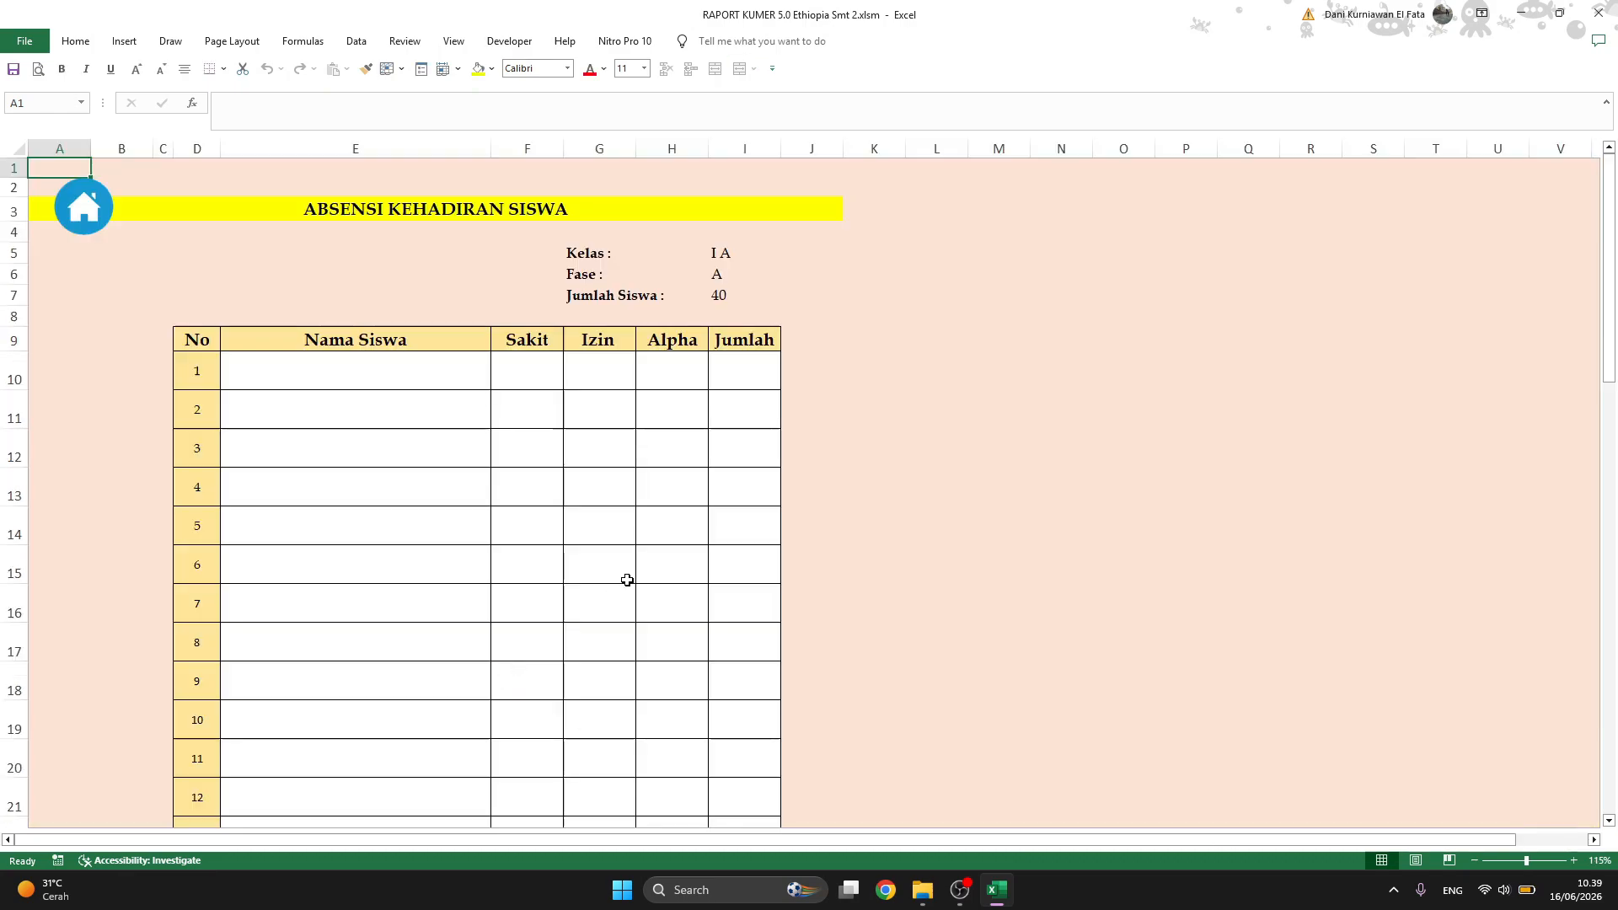
pyautogui.click(508, 379)
pyautogui.click(664, 383)
pyautogui.click(600, 375)
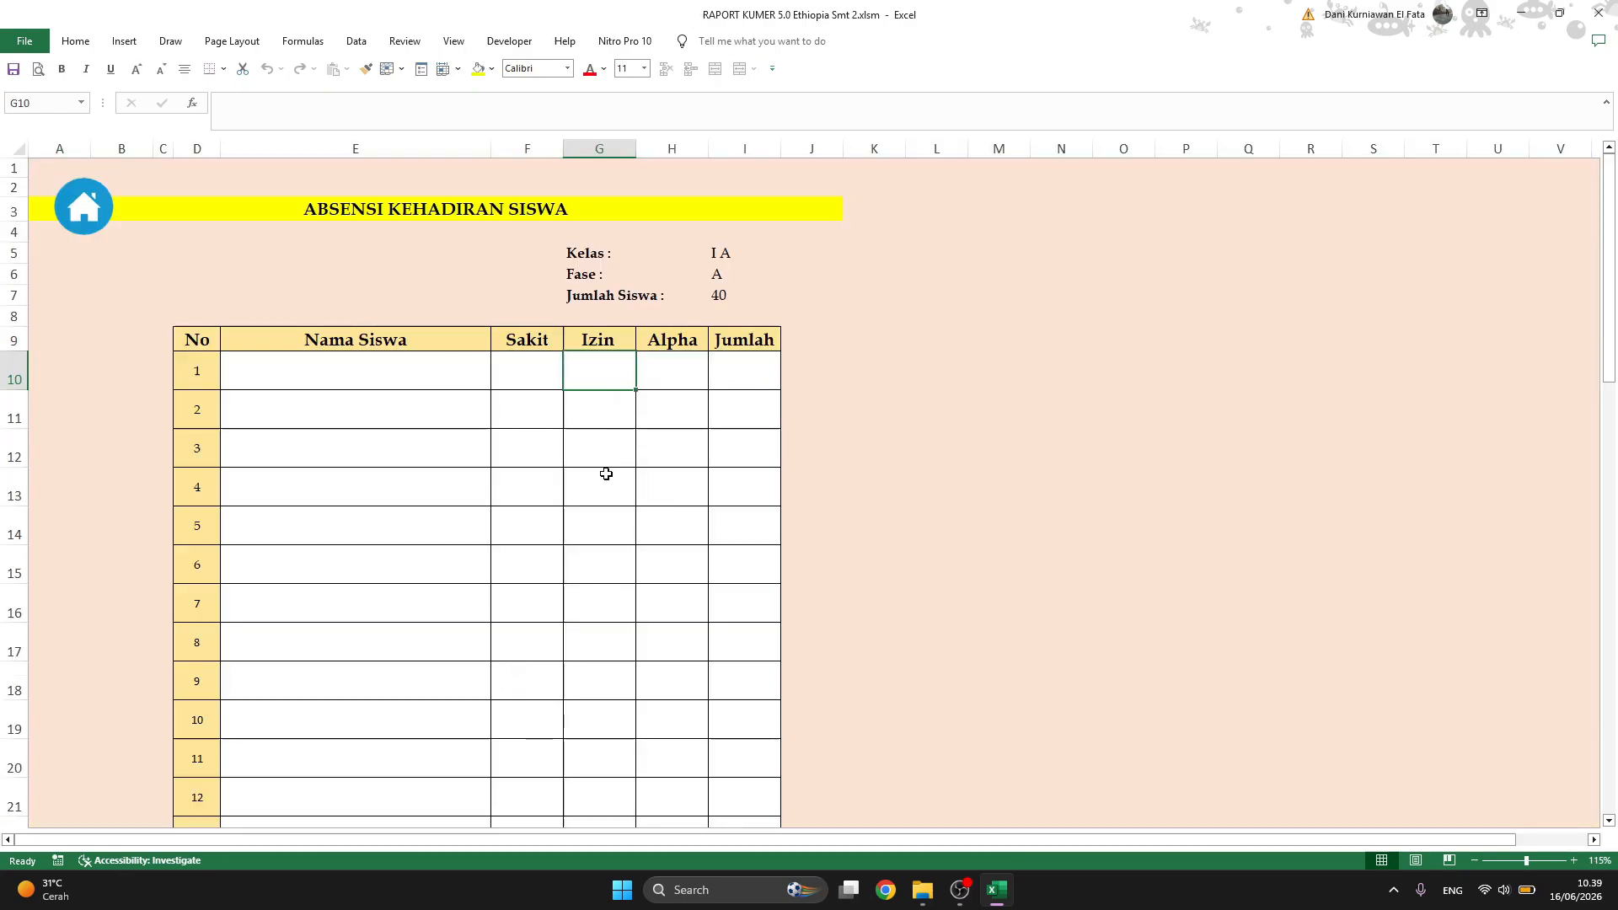
pyautogui.click(607, 476)
# - Return to the home menu, open the Kenaikan sheet and inspect the first student's Nama Siswa and Kenaikan cells
pyautogui.click(98, 206)
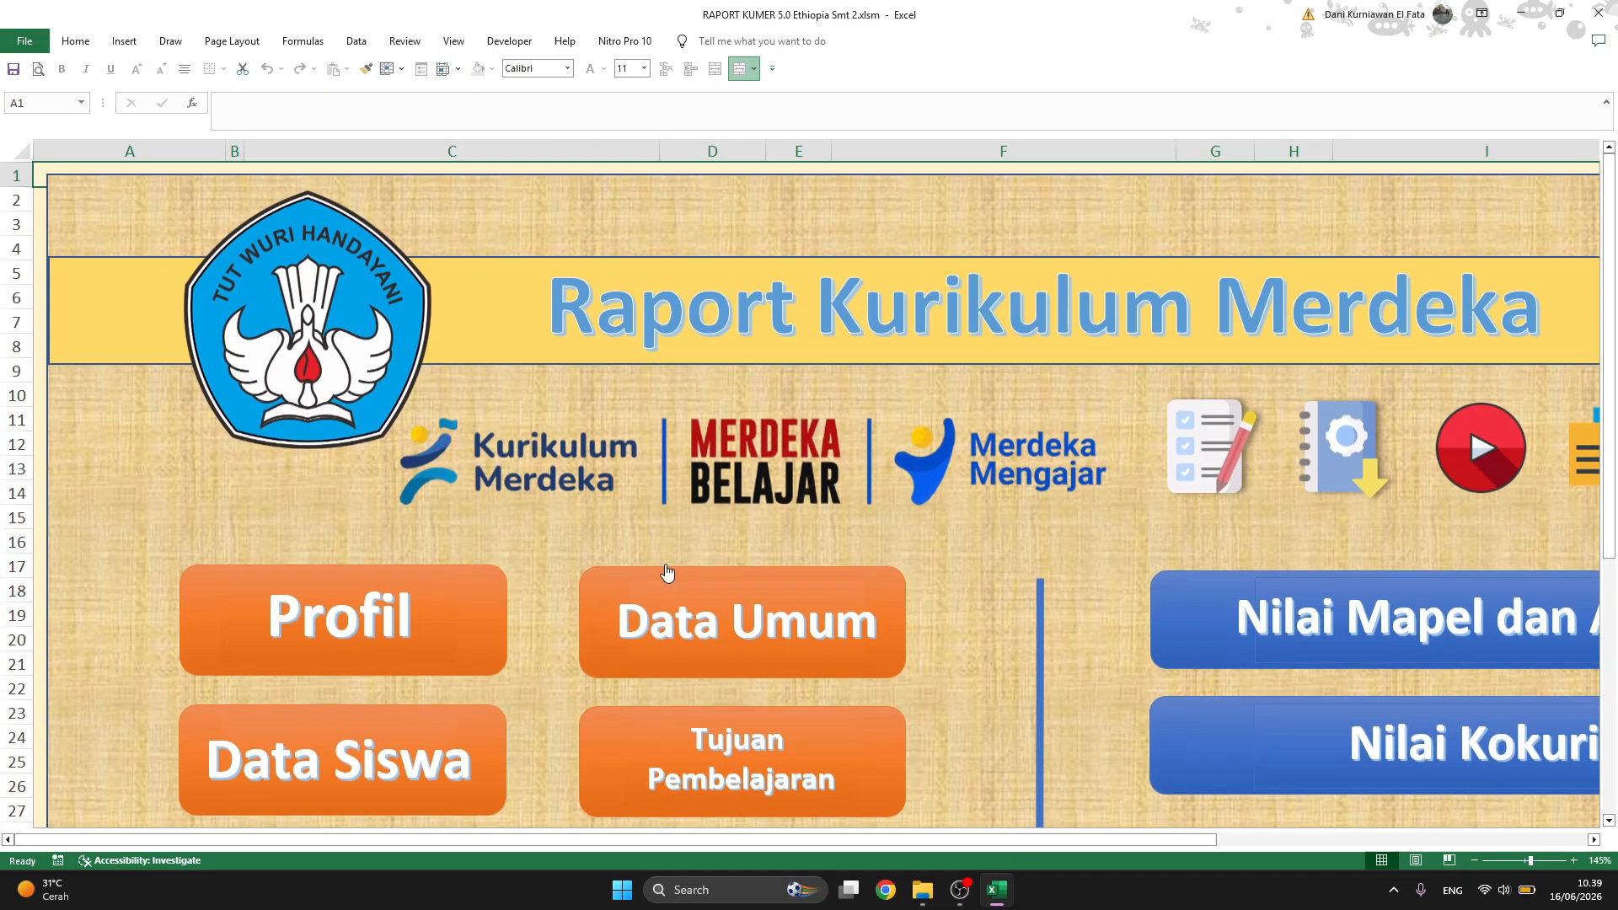
pyautogui.scroll(-3, 669, 578)
pyautogui.click(774, 686)
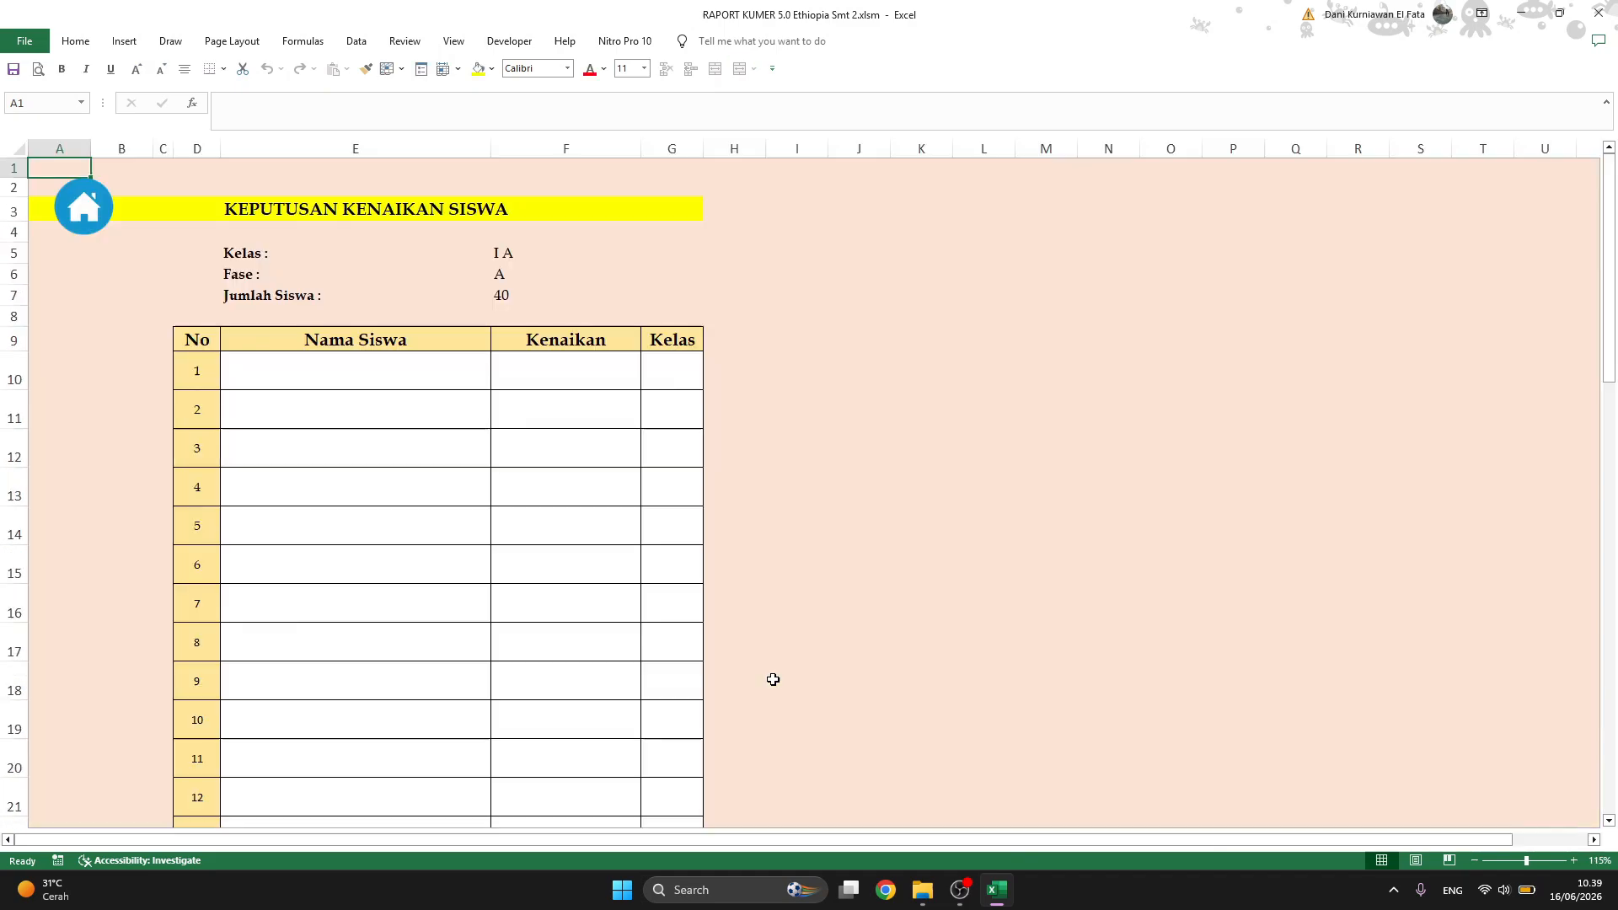
pyautogui.click(394, 382)
pyautogui.click(608, 371)
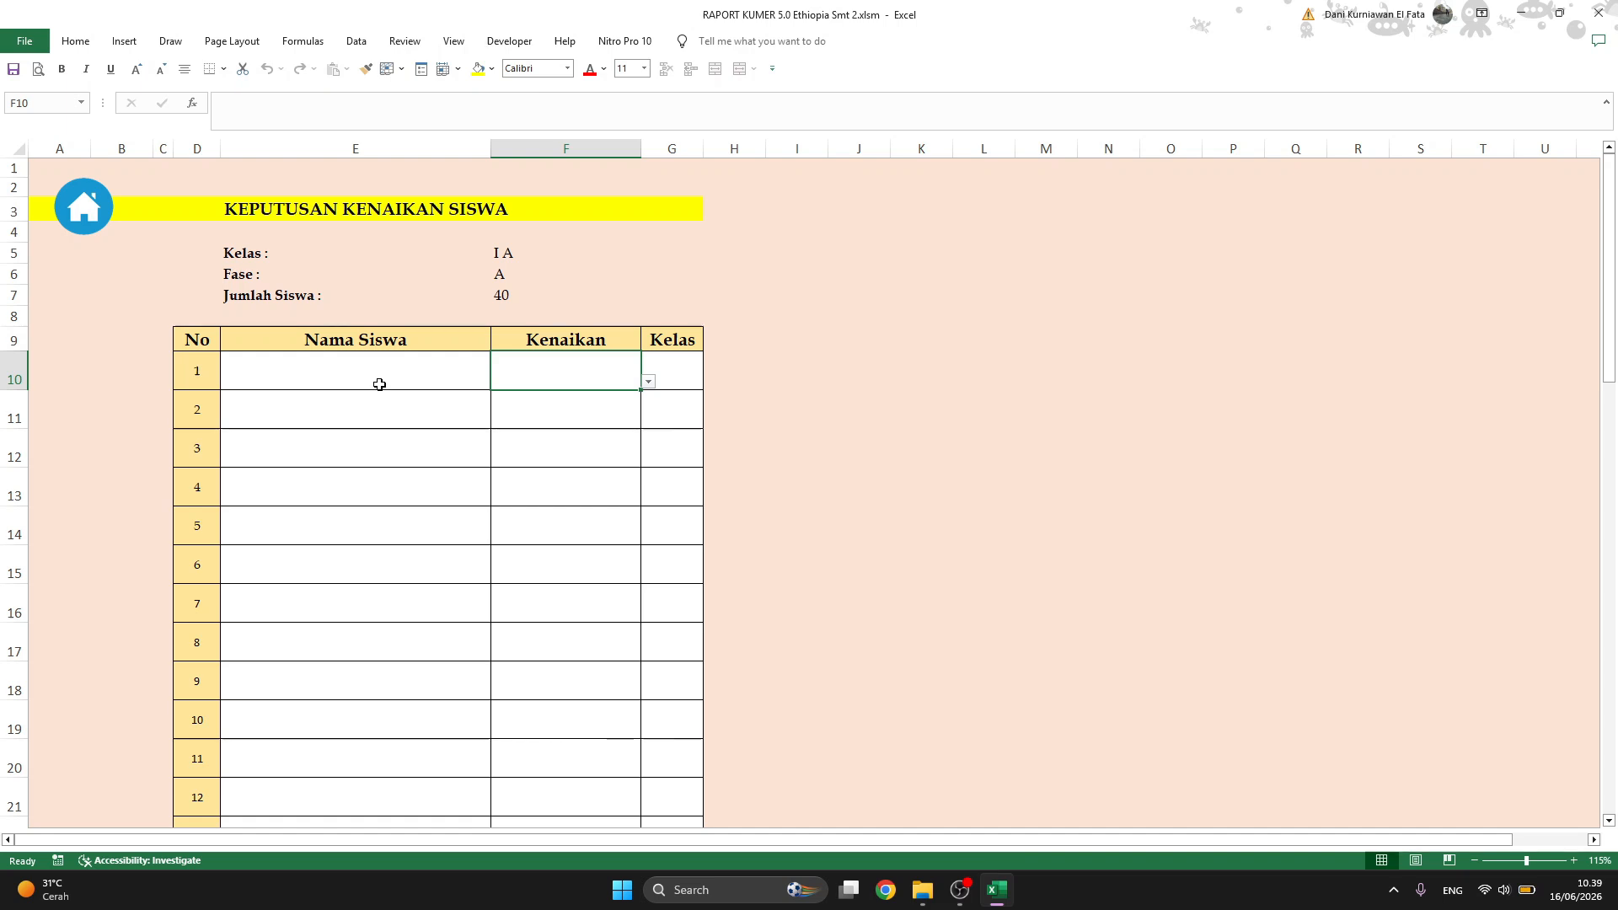
pyautogui.click(451, 379)
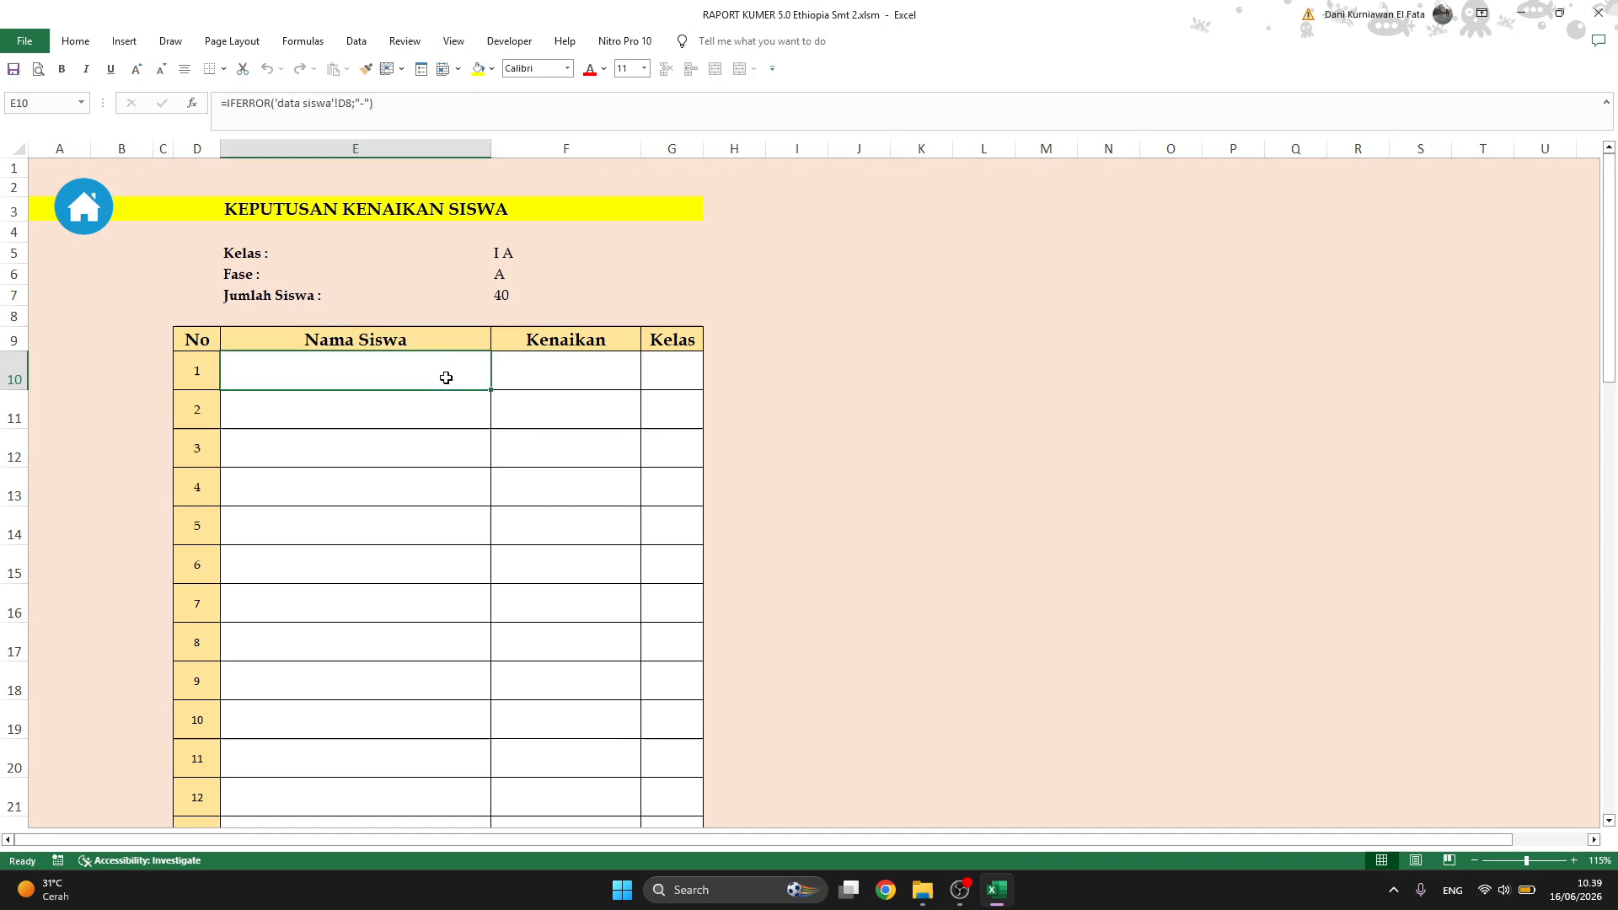
# - Set the first student's Kenaikan to "Naik ke" and Kelas to 2
pyautogui.click(585, 372)
pyautogui.click(649, 383)
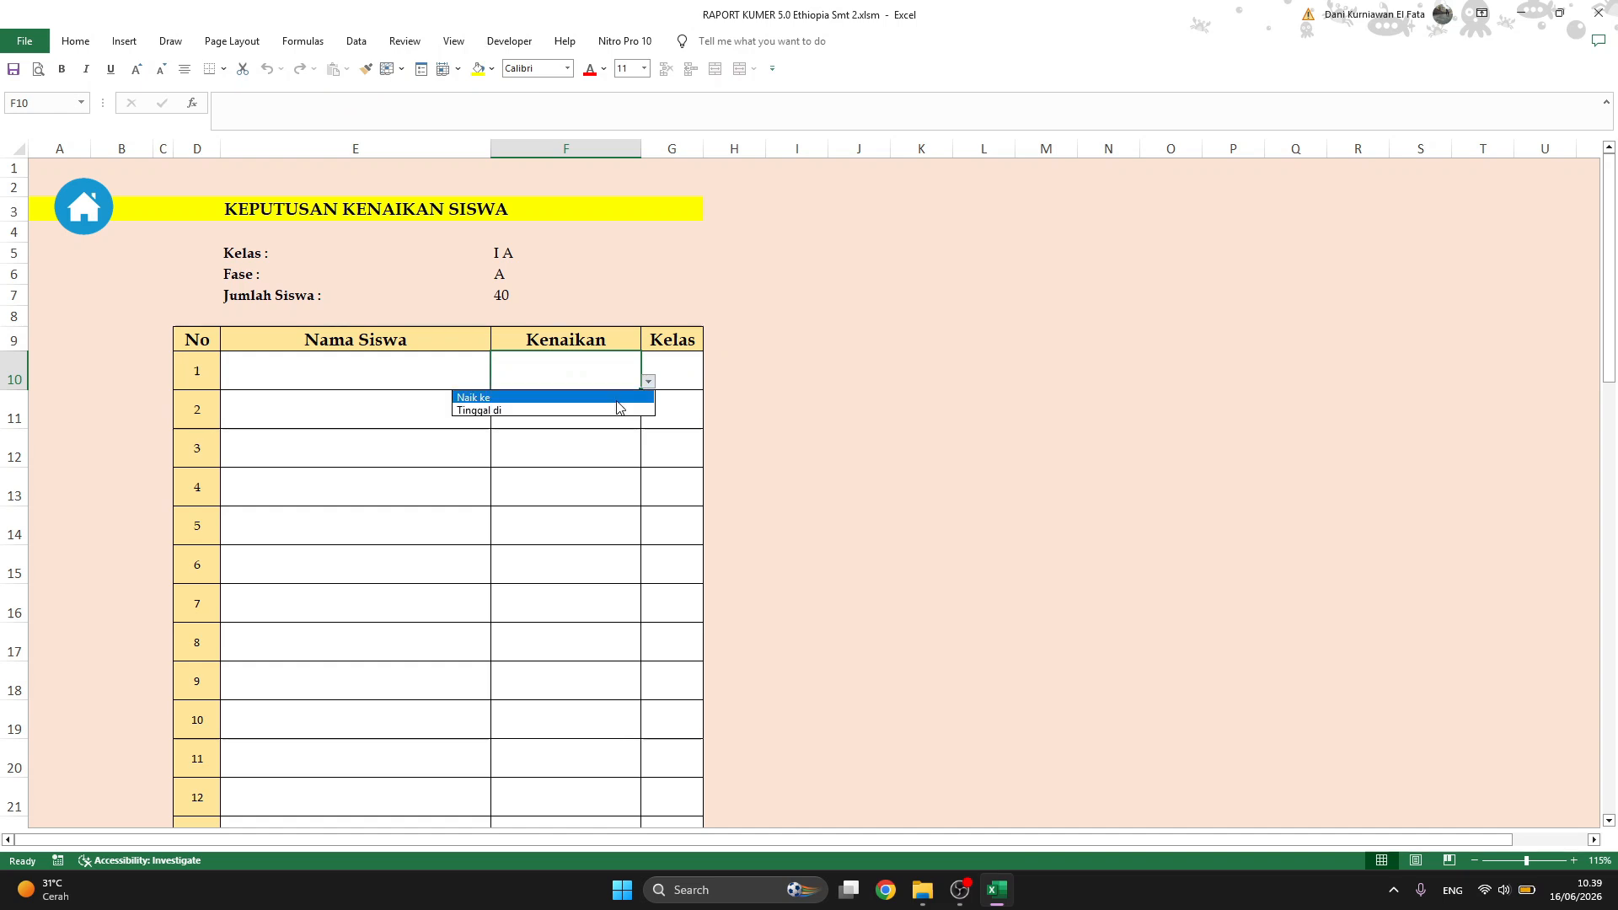
pyautogui.click(590, 395)
pyautogui.click(671, 373)
pyautogui.write('2')
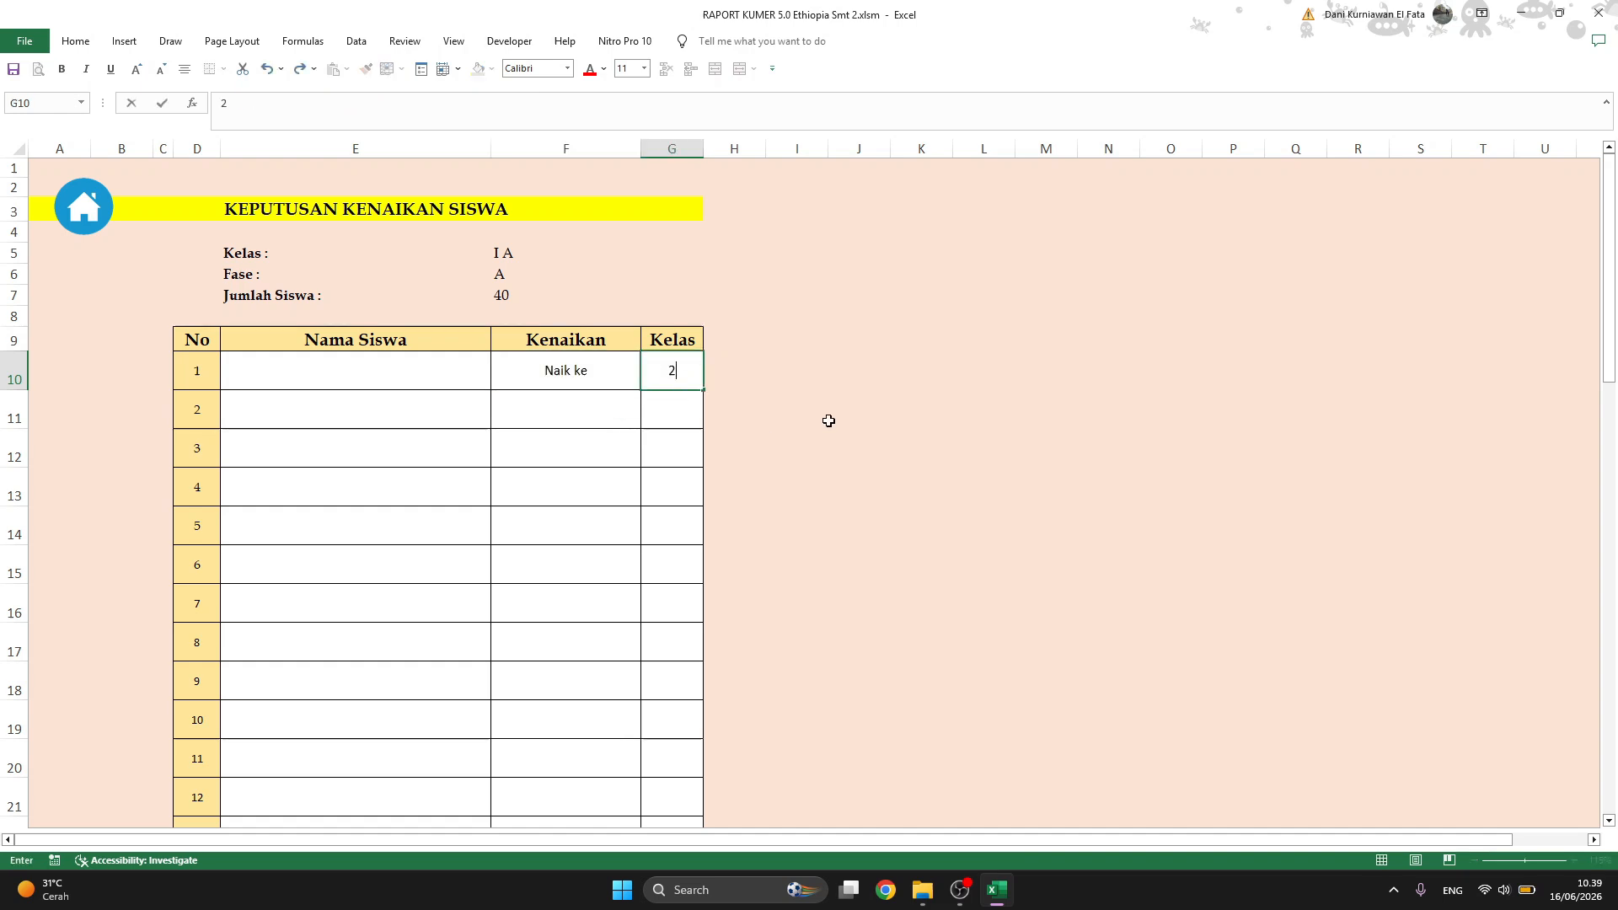
pyautogui.click(830, 419)
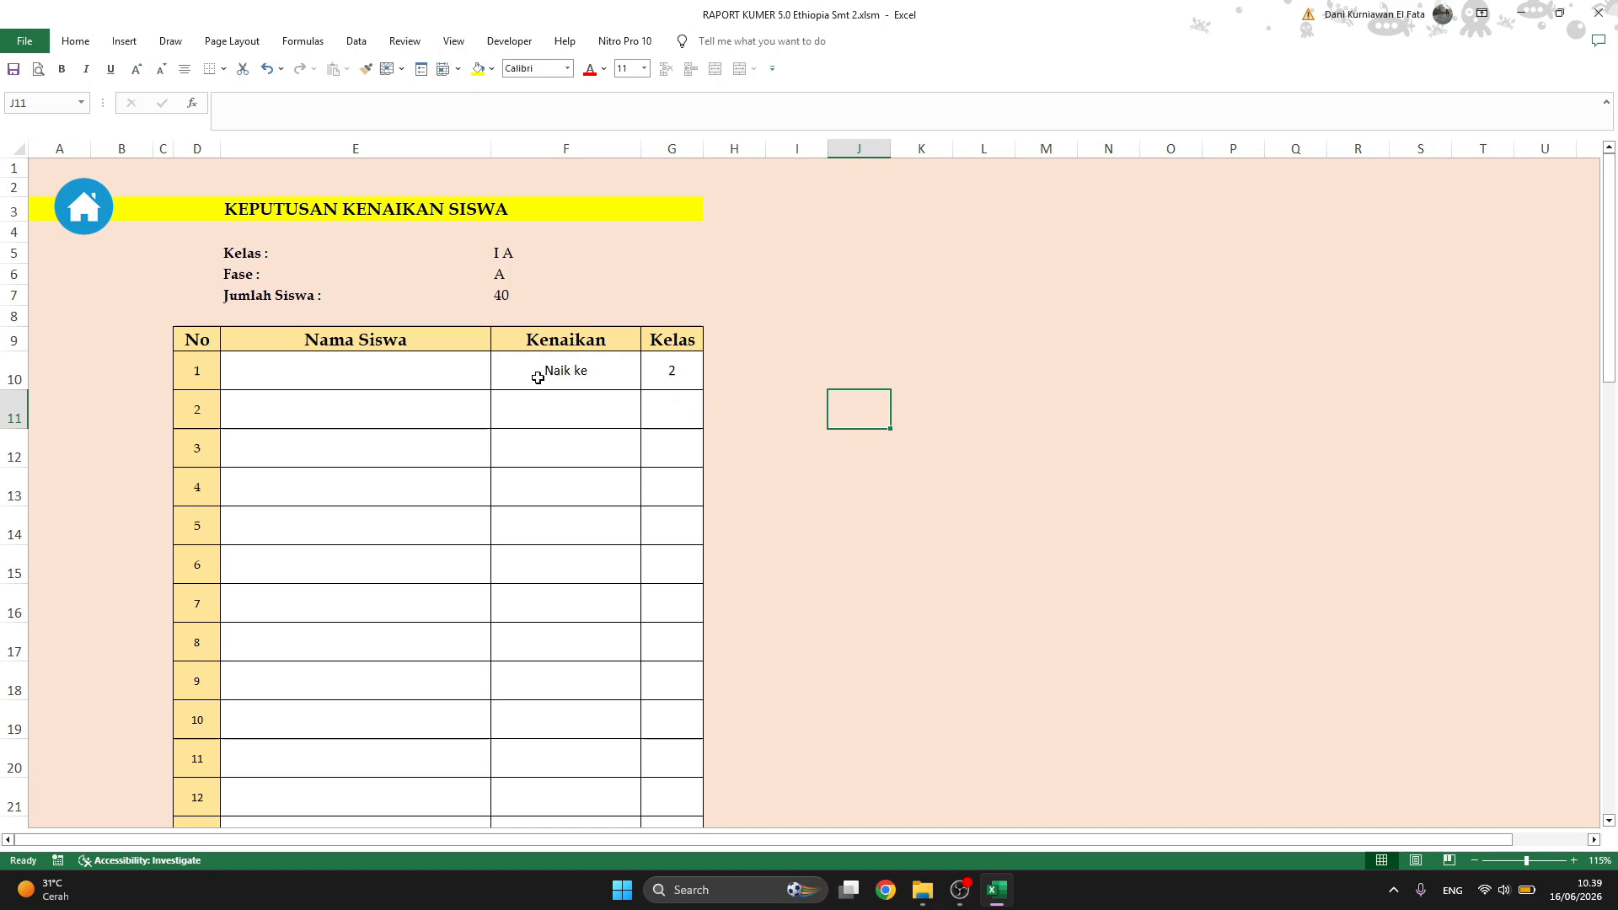
# - Return to the home menu, reopen the Kenaikan sheet for a check and go back to the home menu's buttons
pyautogui.click(96, 212)
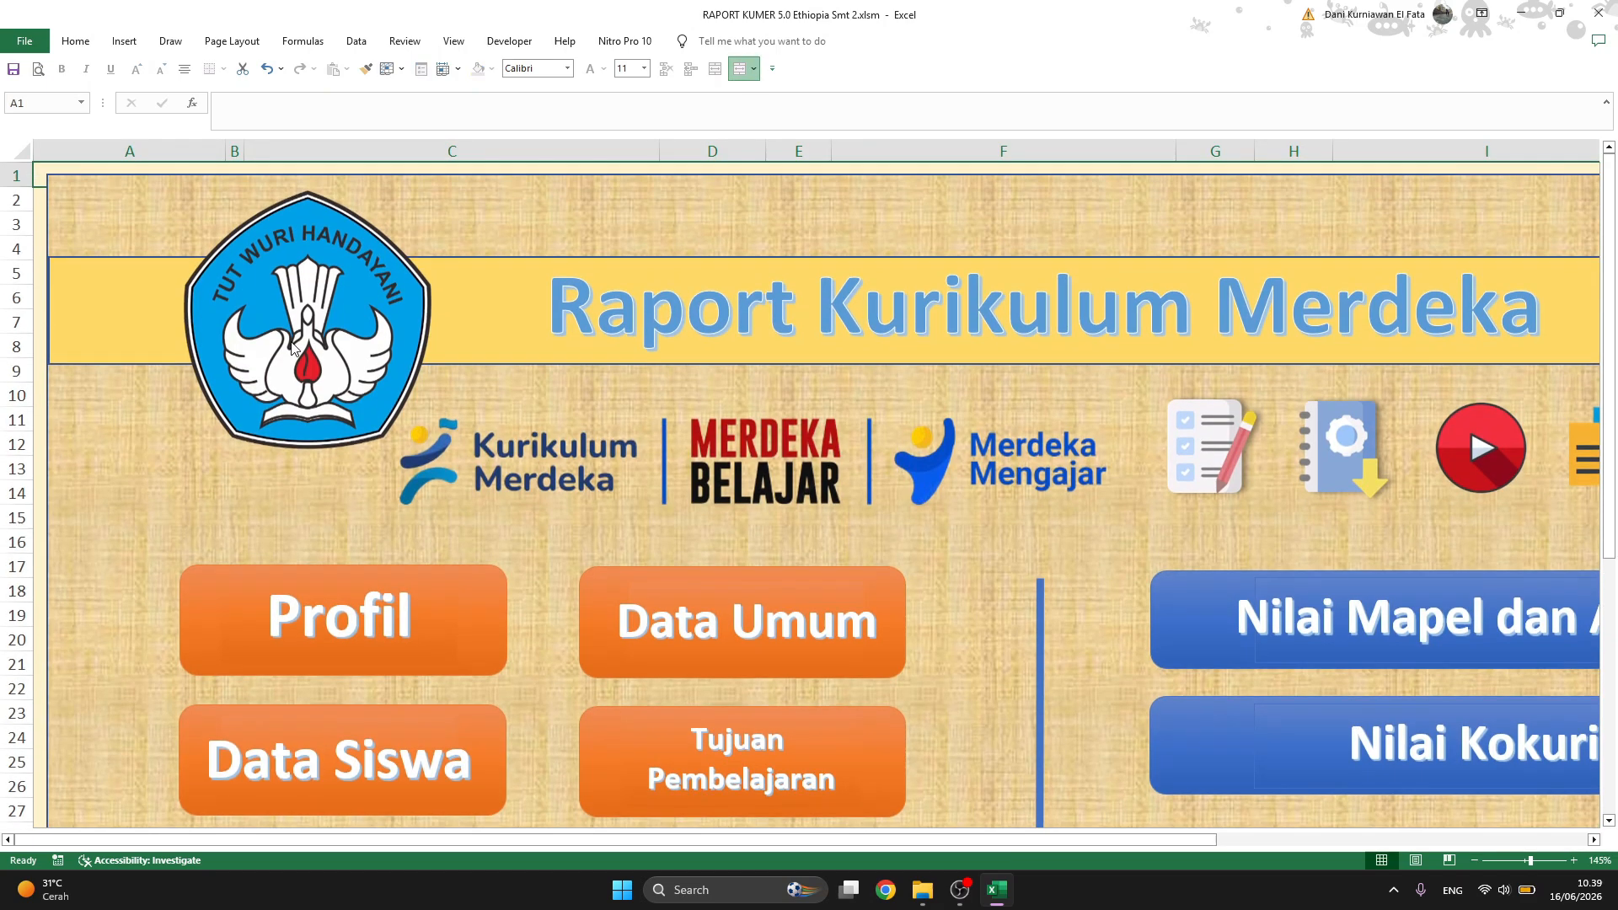
pyautogui.scroll(-3, 544, 494)
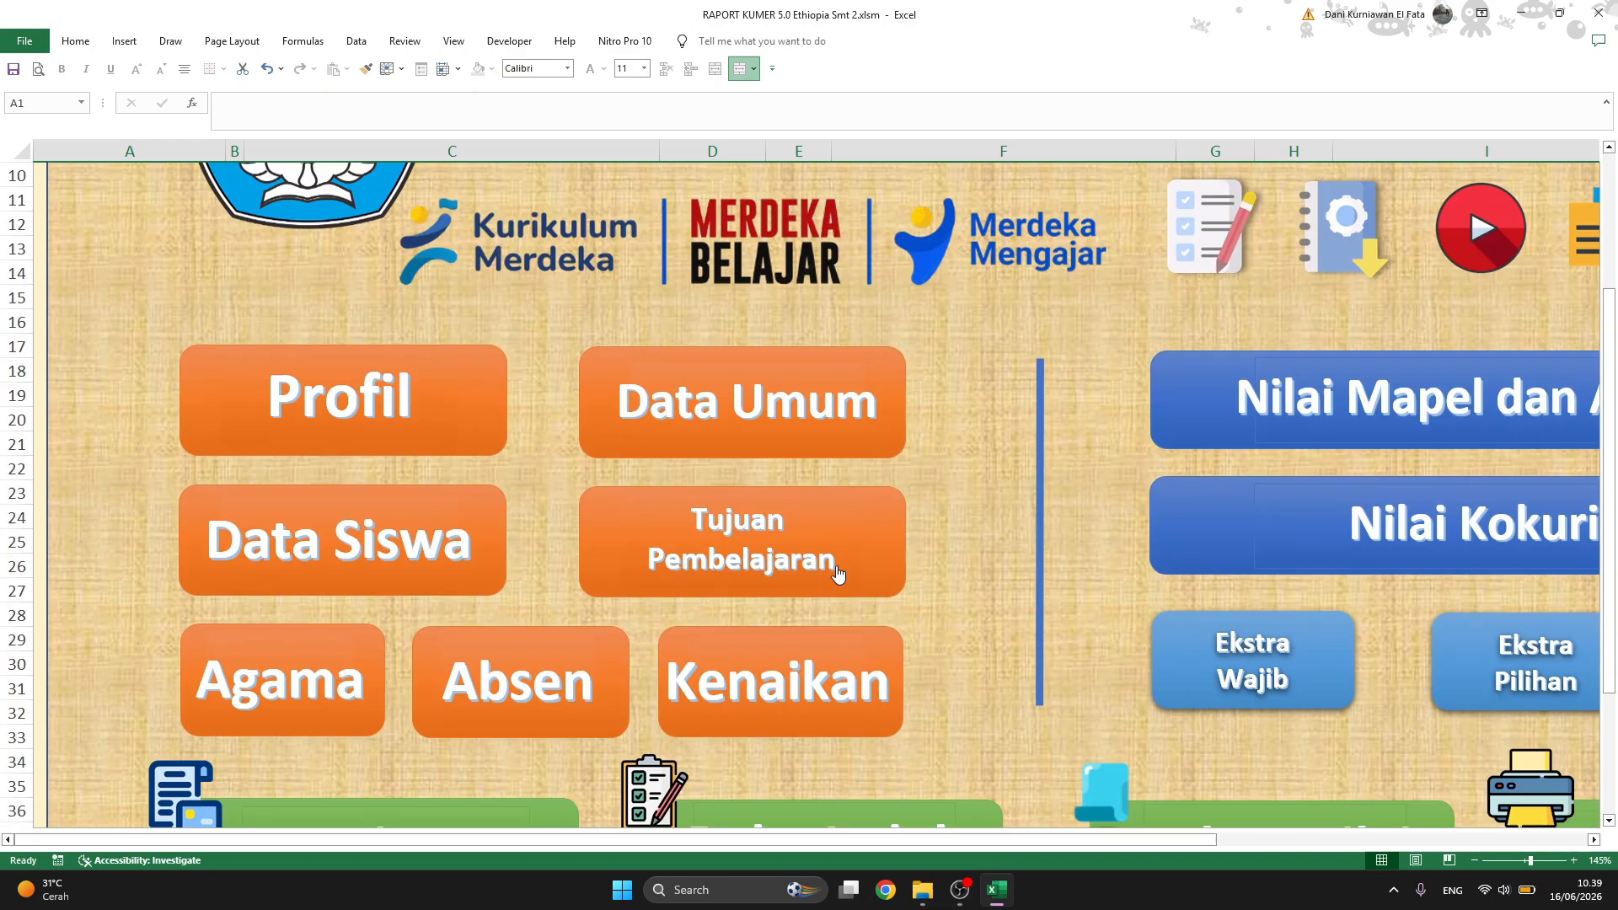
pyautogui.click(771, 695)
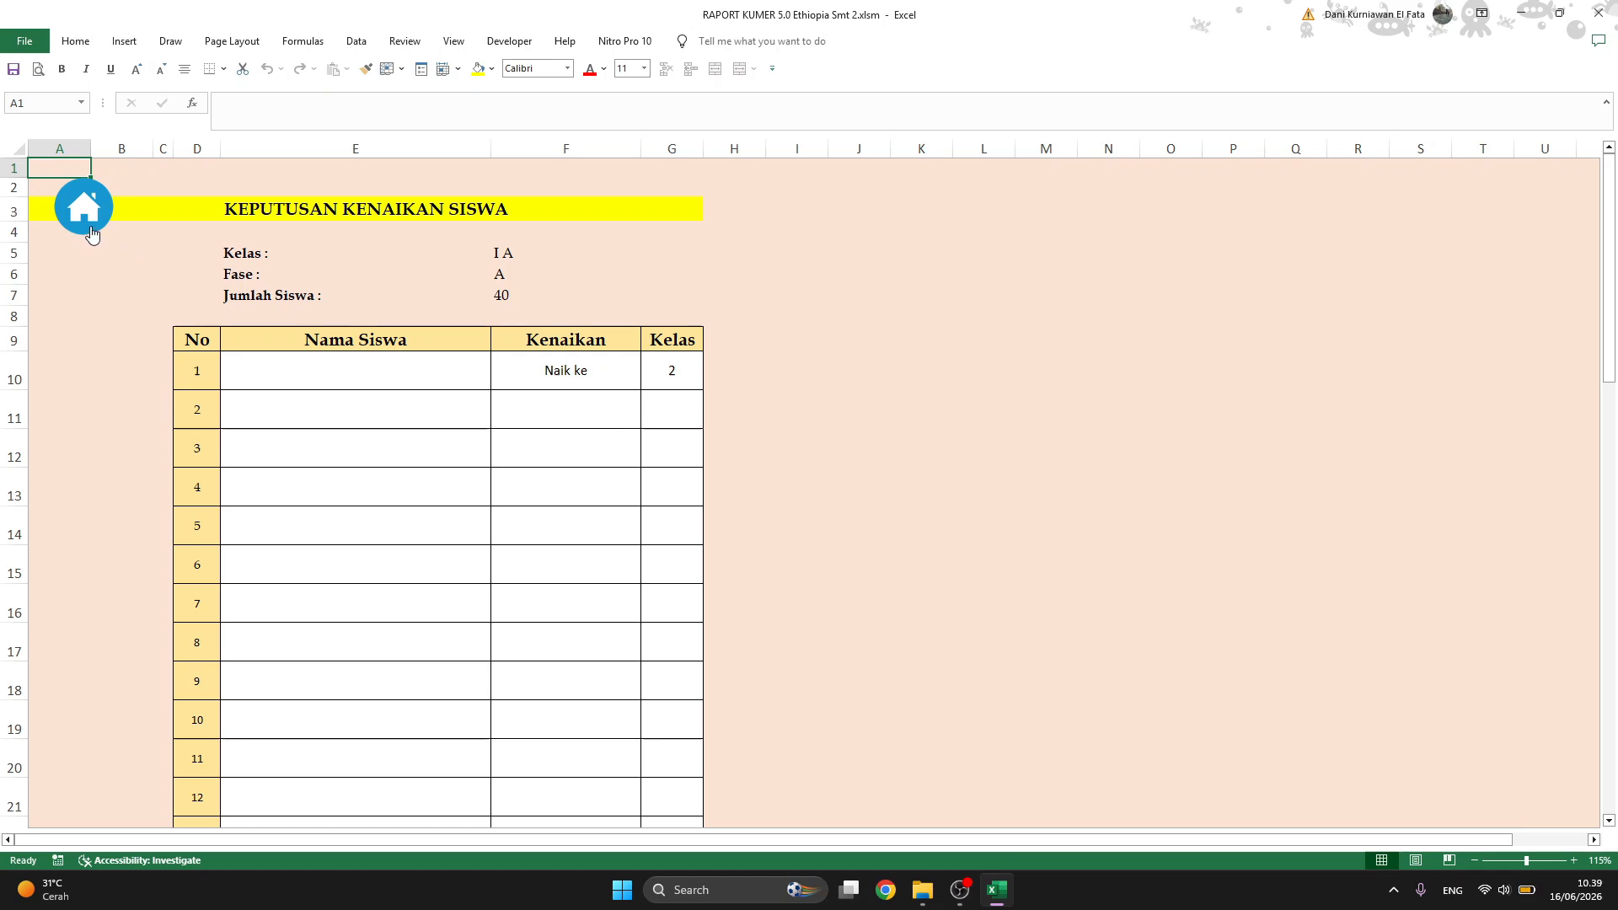
pyautogui.click(91, 229)
pyautogui.scroll(-4, 667, 437)
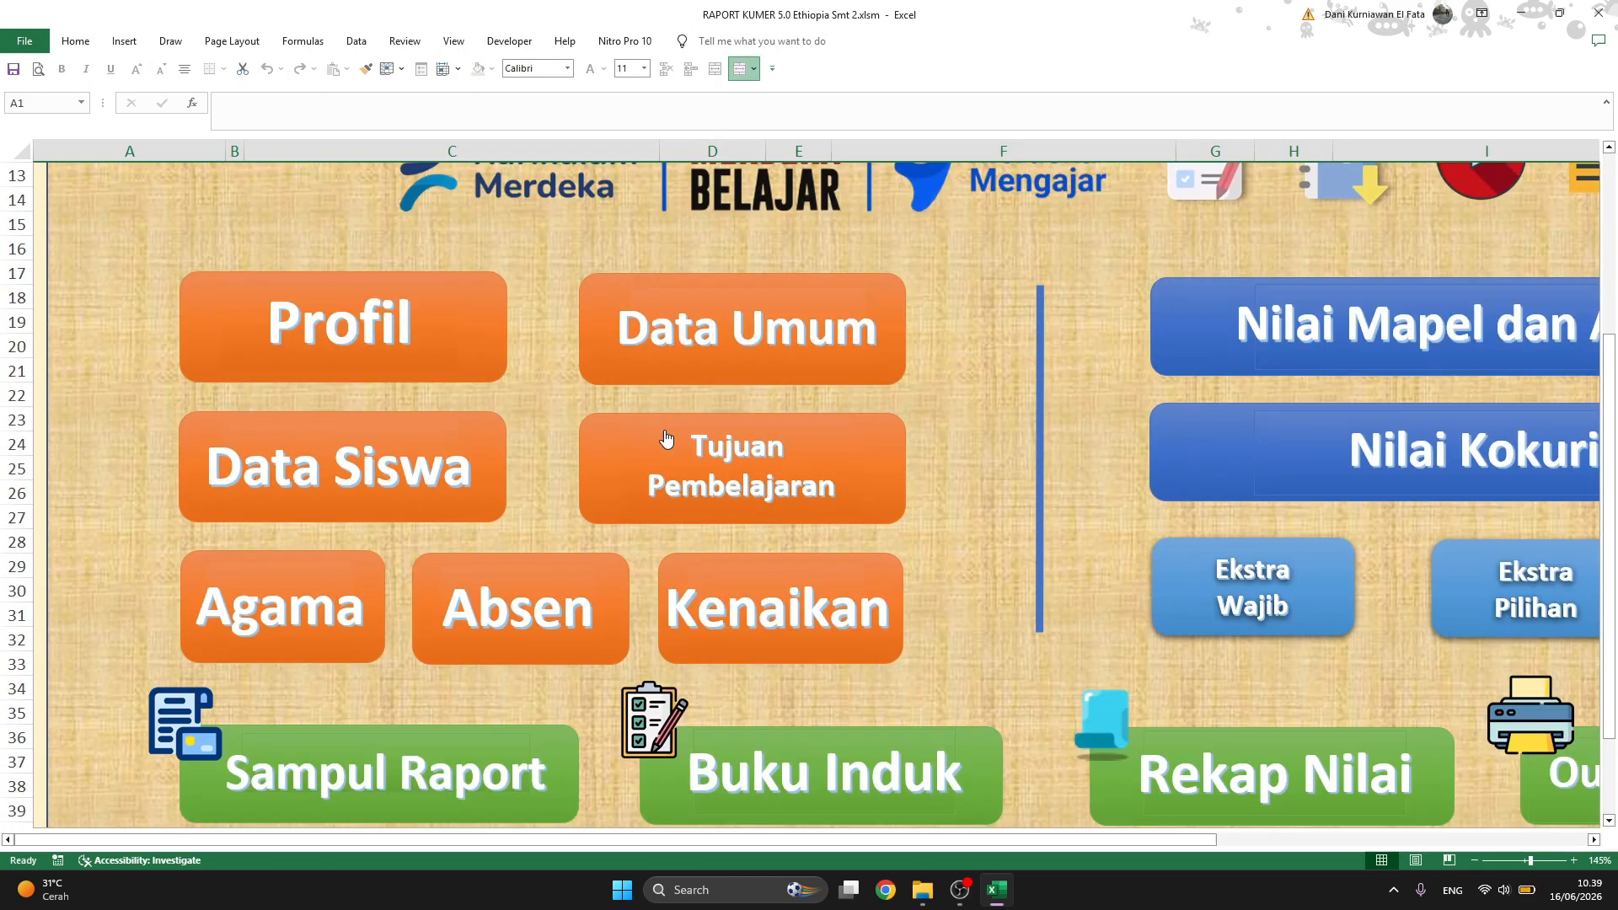